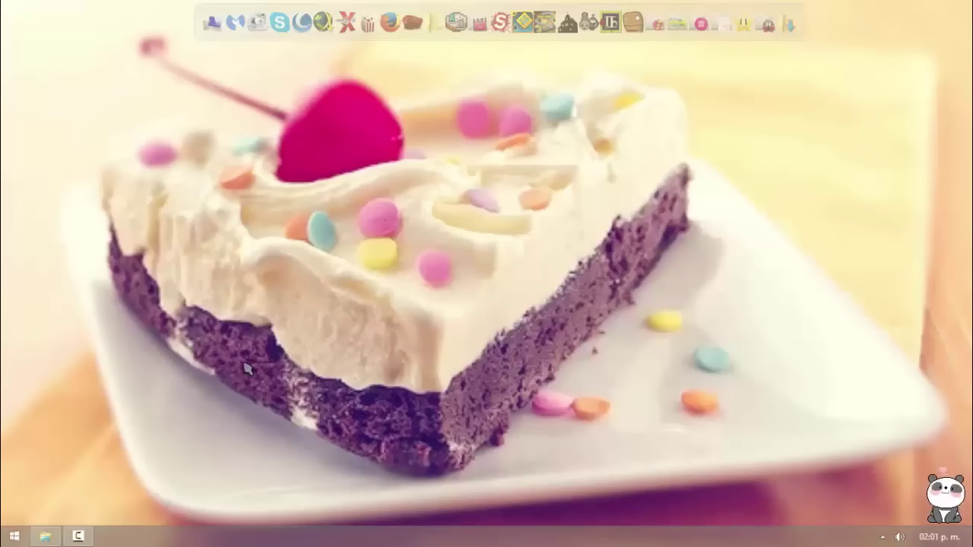
- Open the "Rainmeter skins recopilados I" folder and look over its .rmskin packages
{"action": "left_click", "coordinate": [46, 536]}
{"action": "left_click", "coordinate": [749, 299]}
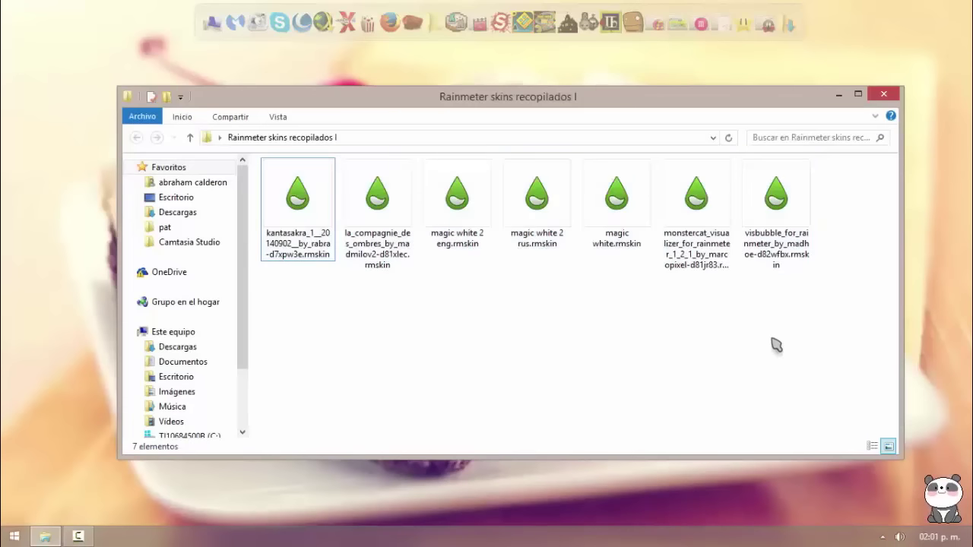
{"action": "left_click_drag", "start_coordinate": [798, 327], "coordinate": [281, 212]}
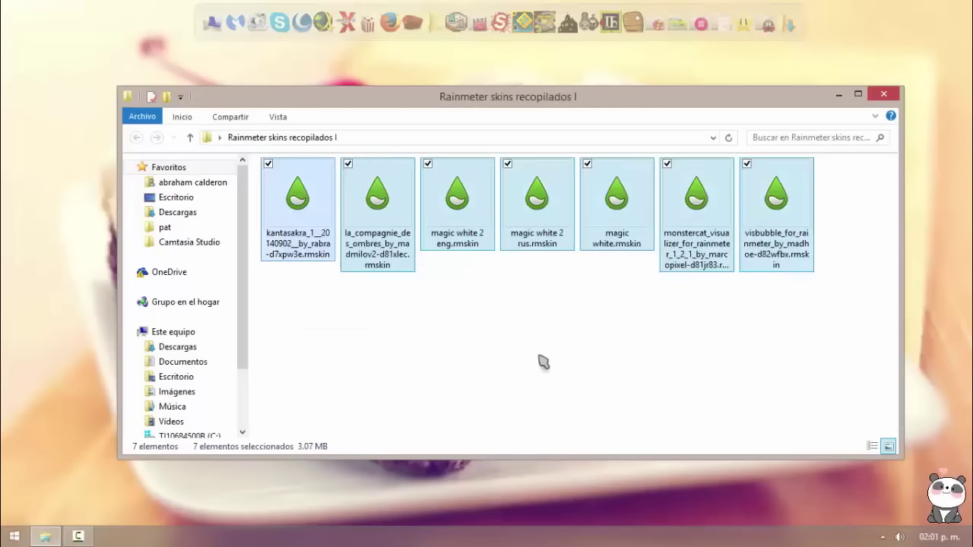
{"action": "left_click", "coordinate": [542, 361]}
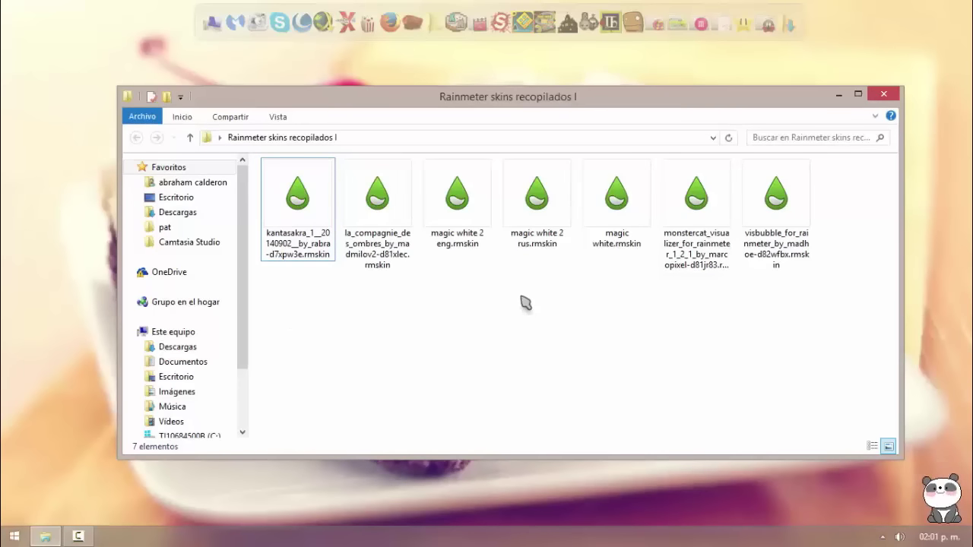
{"action": "left_click", "coordinate": [312, 196]}
{"action": "left_click", "coordinate": [570, 316]}
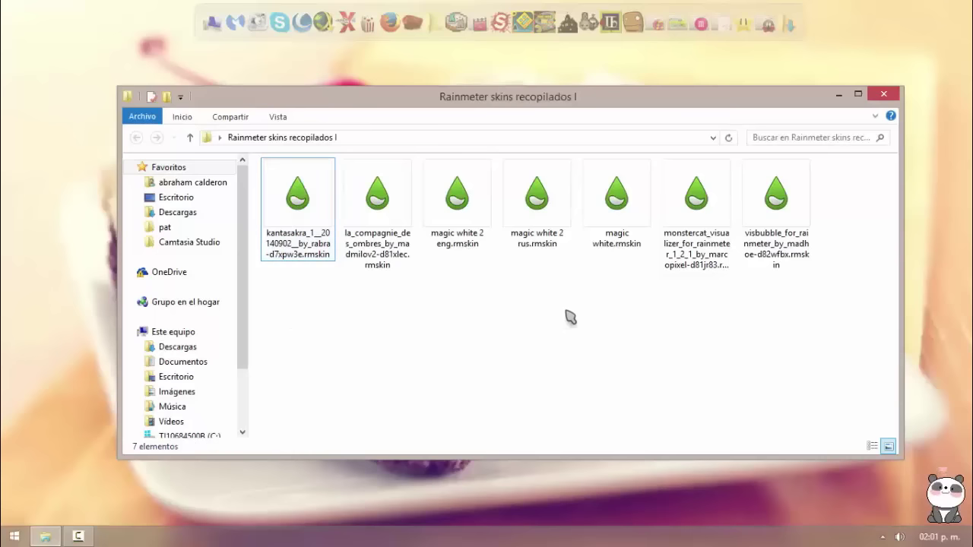
{"action": "left_click_drag", "start_coordinate": [378, 310], "coordinate": [300, 220]}
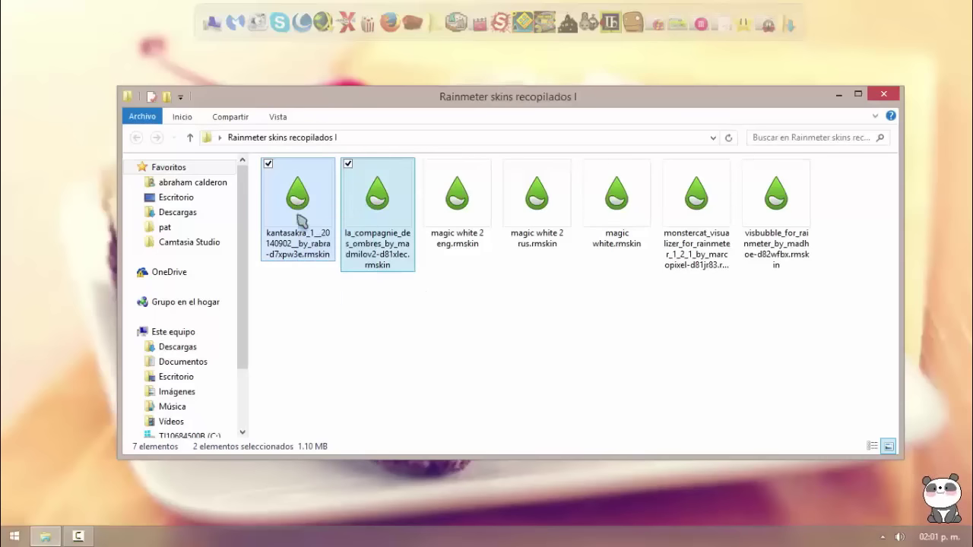
- Examine the installed skin folders in Documentos > Rainmeter > Skins and return to the "Rainmeter skins recopilados I" folder
{"action": "left_click", "coordinate": [209, 362]}
{"action": "left_click", "coordinate": [382, 380]}
{"action": "double_click", "coordinate": [386, 384]}
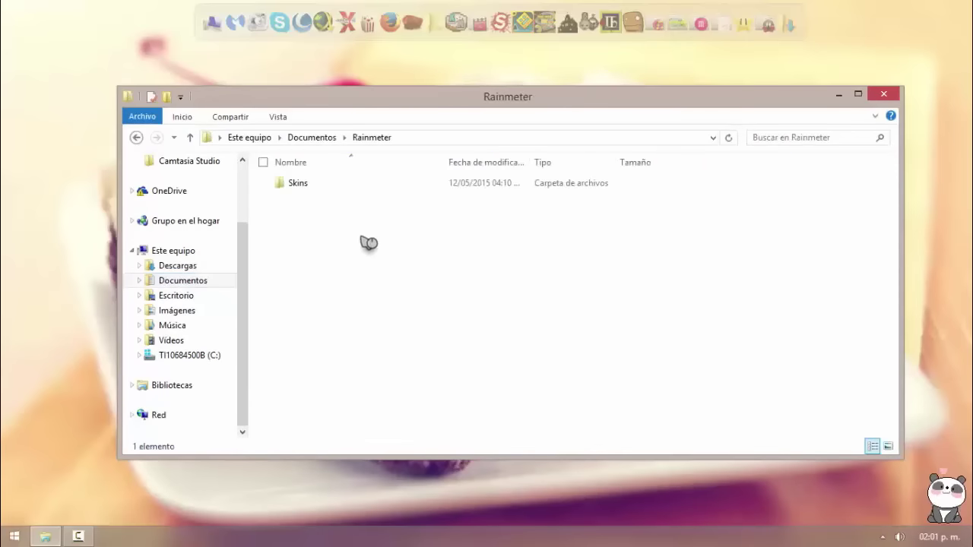
{"action": "double_click", "coordinate": [336, 190]}
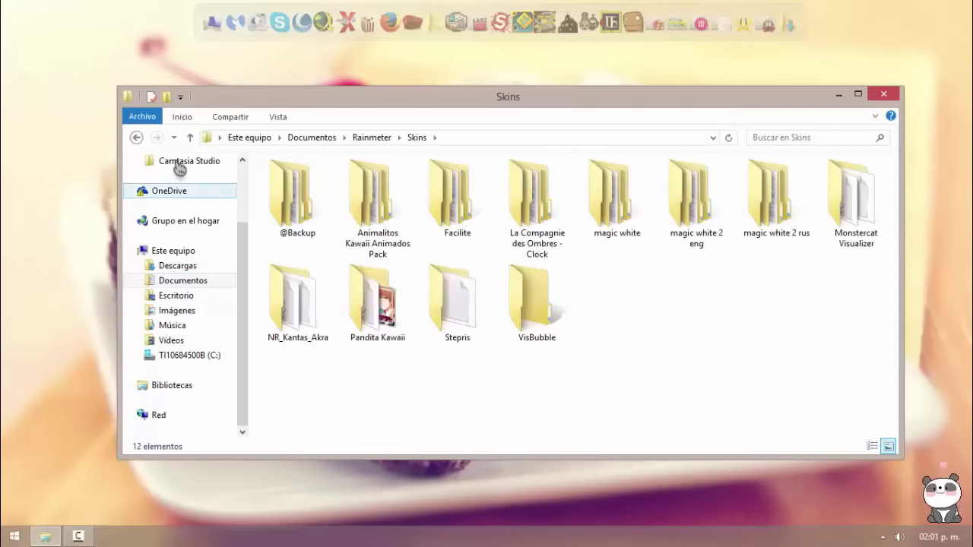
{"action": "left_click", "coordinate": [138, 138]}
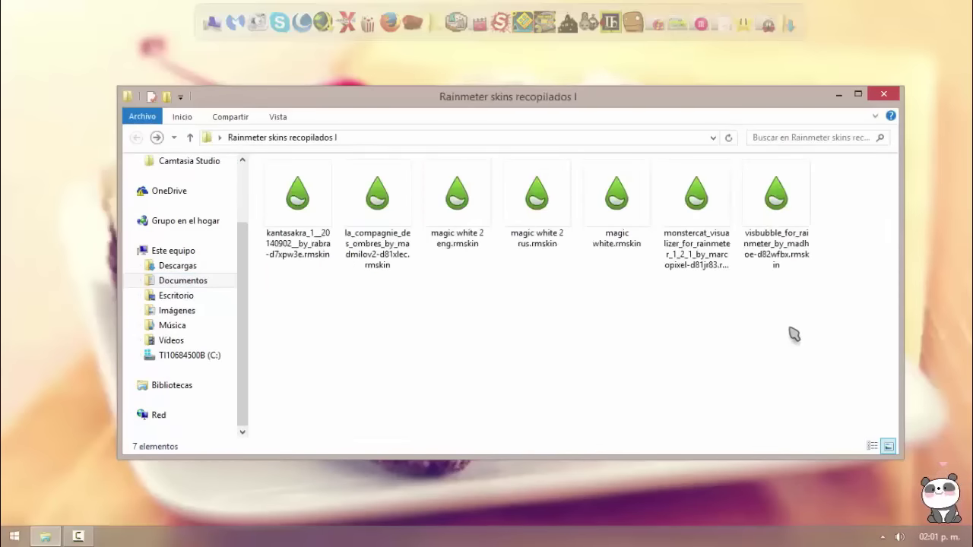
{"action": "left_click_drag", "start_coordinate": [790, 333], "coordinate": [326, 217]}
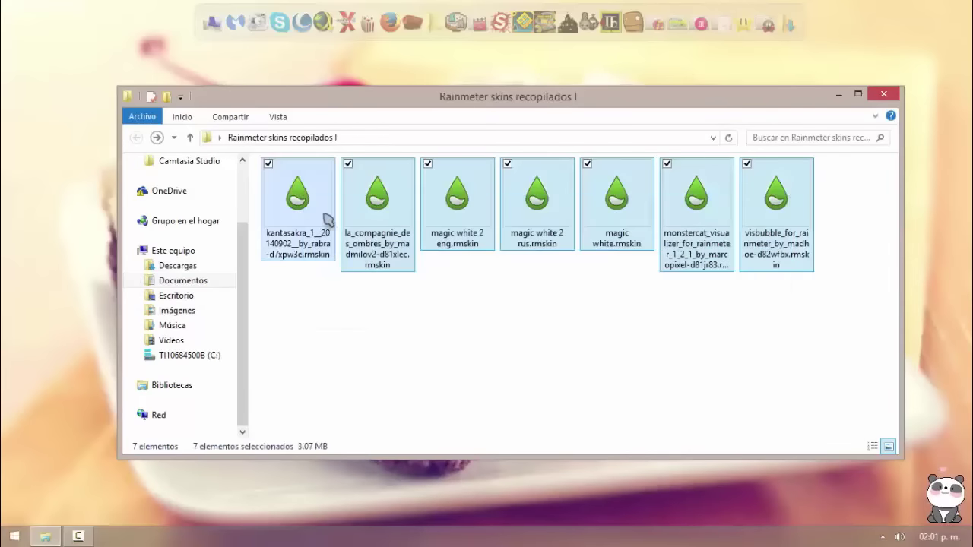
{"action": "left_click", "coordinate": [800, 308]}
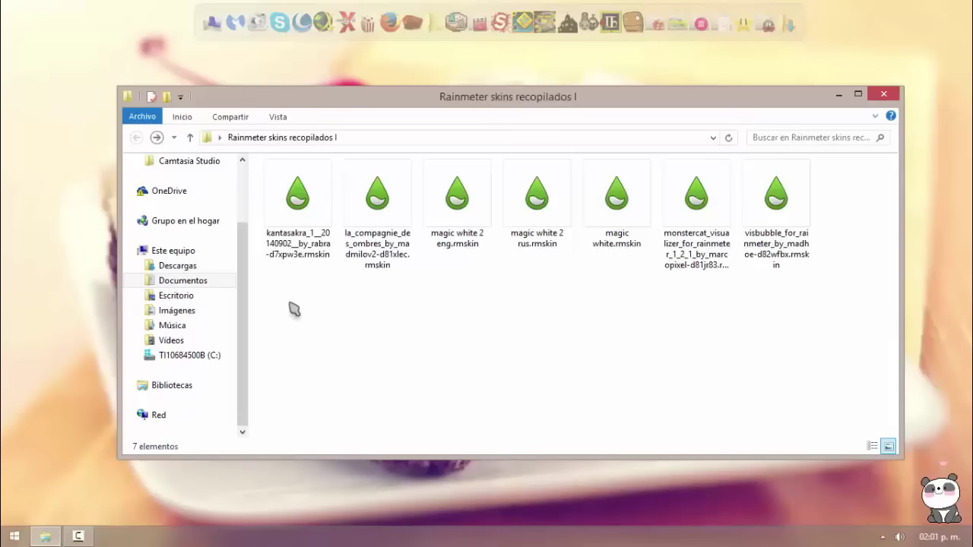
{"action": "left_click_drag", "start_coordinate": [288, 305], "coordinate": [807, 238]}
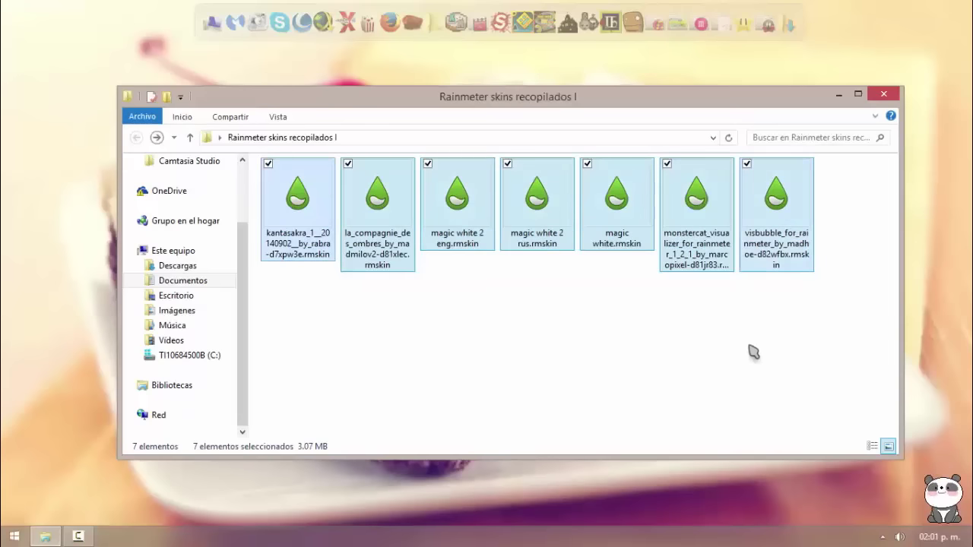
{"action": "left_click", "coordinate": [741, 346]}
- Install the Kantas Akra skin from its .rmskin package with included skins loaded, and clear the folder window from the desktop
{"action": "left_click", "coordinate": [303, 223]}
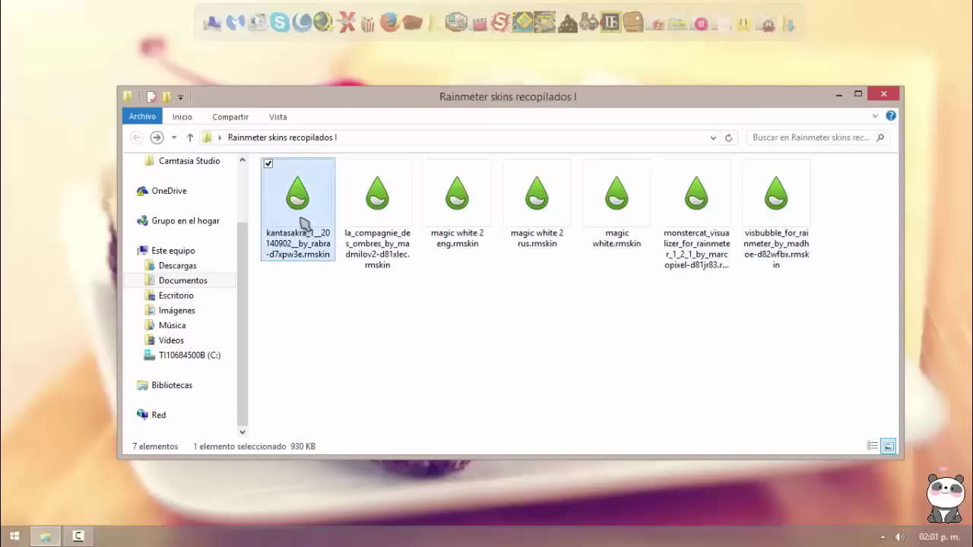
{"action": "double_click", "coordinate": [298, 199]}
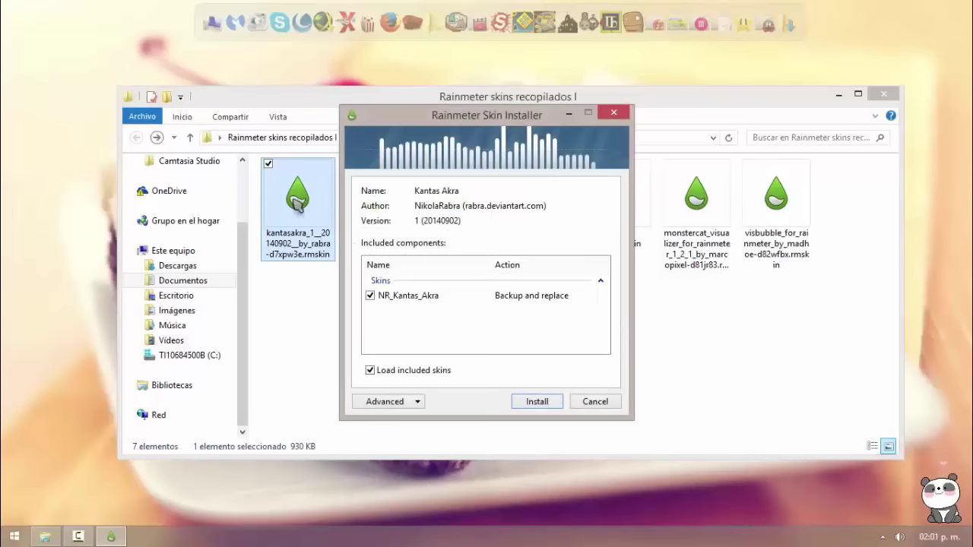
{"action": "left_click_drag", "start_coordinate": [536, 121], "coordinate": [593, 116]}
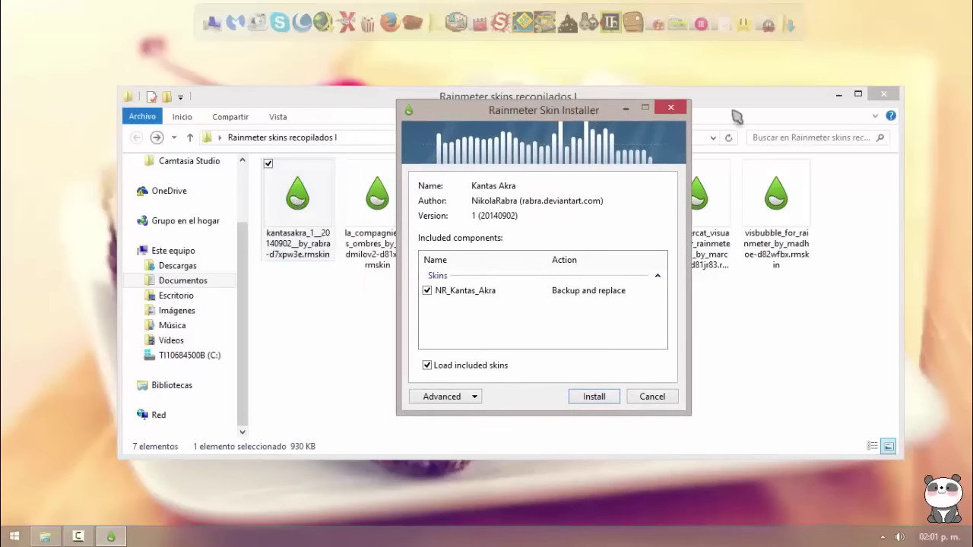
{"action": "left_click", "coordinate": [838, 95]}
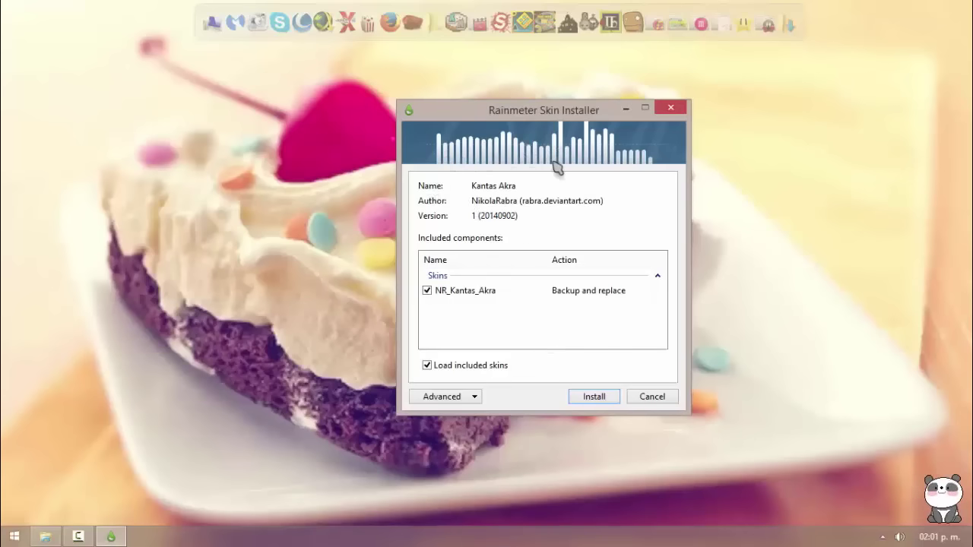
{"action": "left_click", "coordinate": [594, 396]}
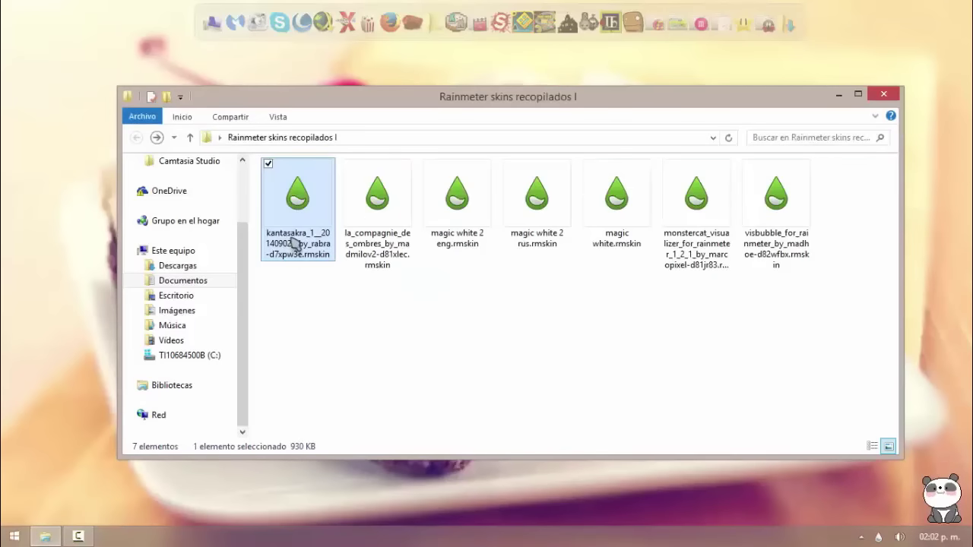
{"action": "left_click", "coordinate": [839, 94]}
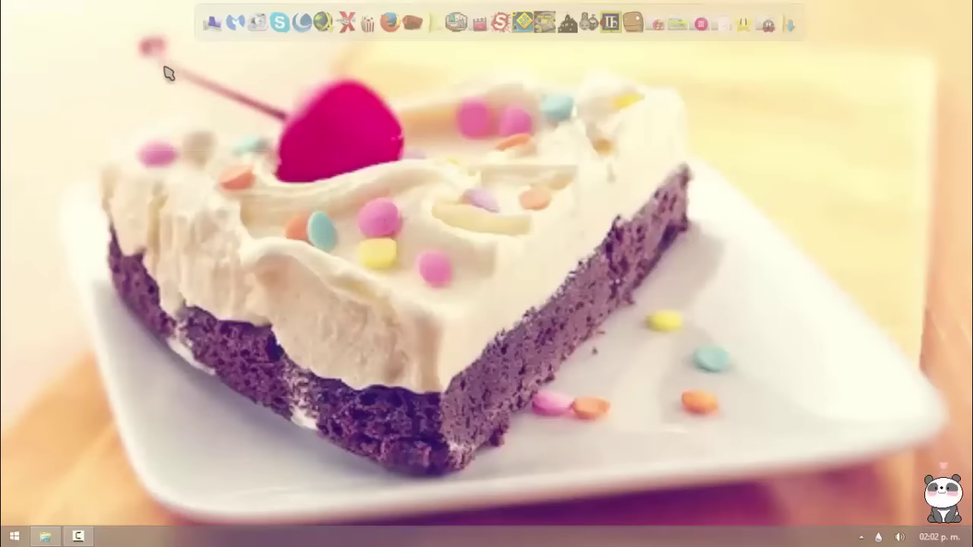
- Refresh all Rainmeter skins and examine the variants offered for NR_Kantas_Akra among the installed skins
{"action": "right_click", "coordinate": [879, 538]}
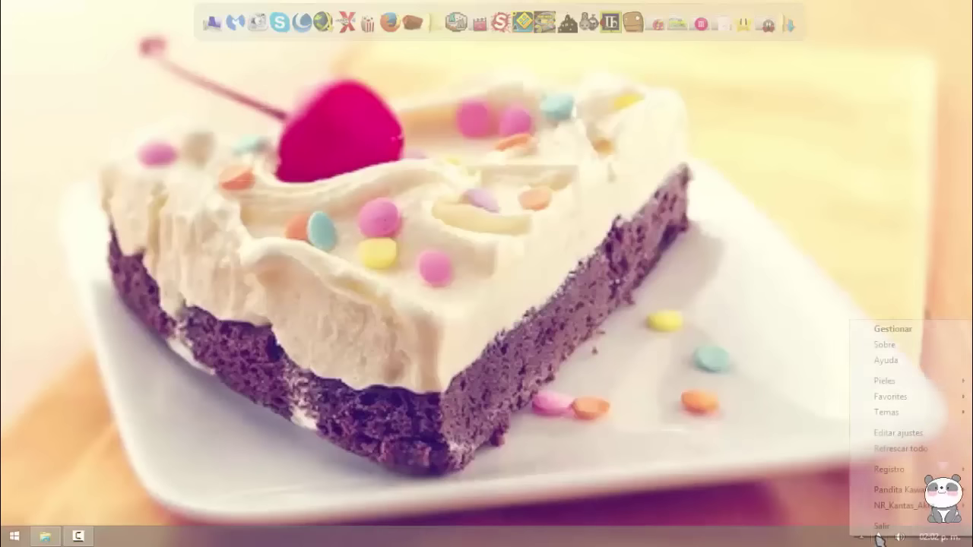
{"action": "left_click", "coordinate": [907, 450]}
{"action": "right_click", "coordinate": [879, 538]}
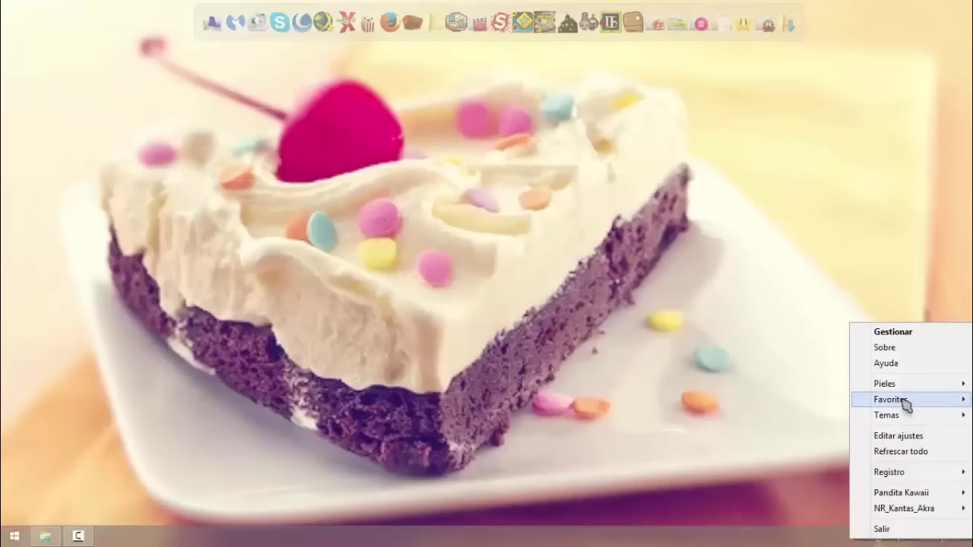
{"action": "mouse_move", "coordinate": [902, 384]}
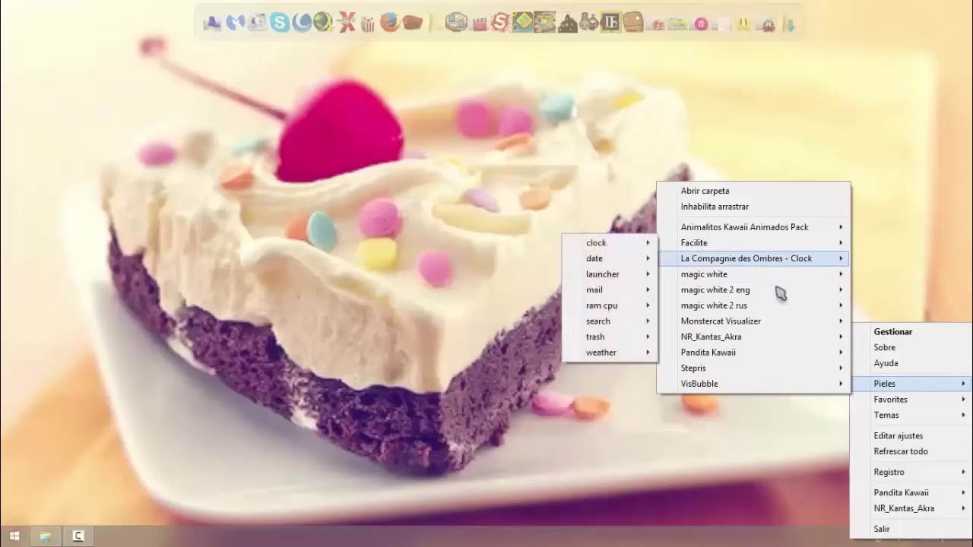
{"action": "mouse_move", "coordinate": [720, 342]}
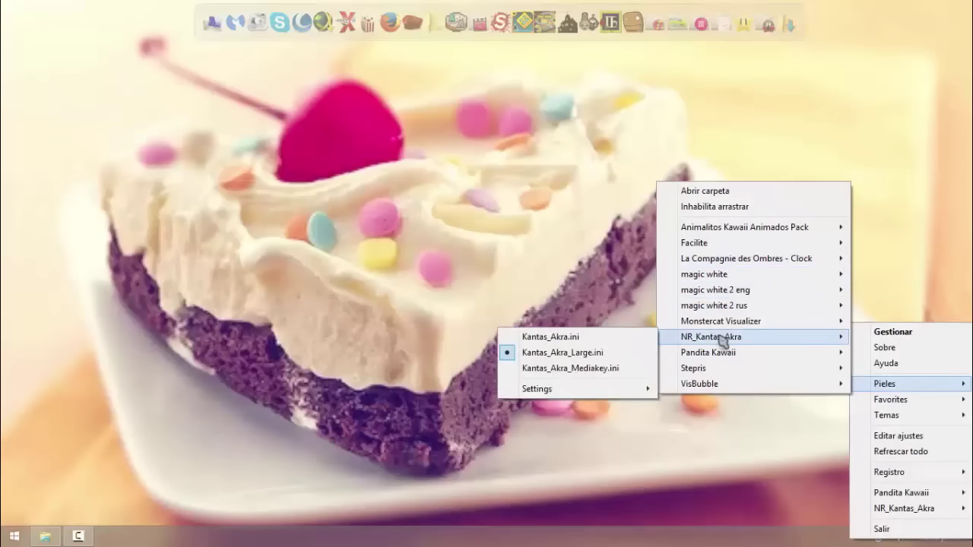
{"action": "left_click", "coordinate": [766, 29]}
{"action": "left_click", "coordinate": [766, 29]}
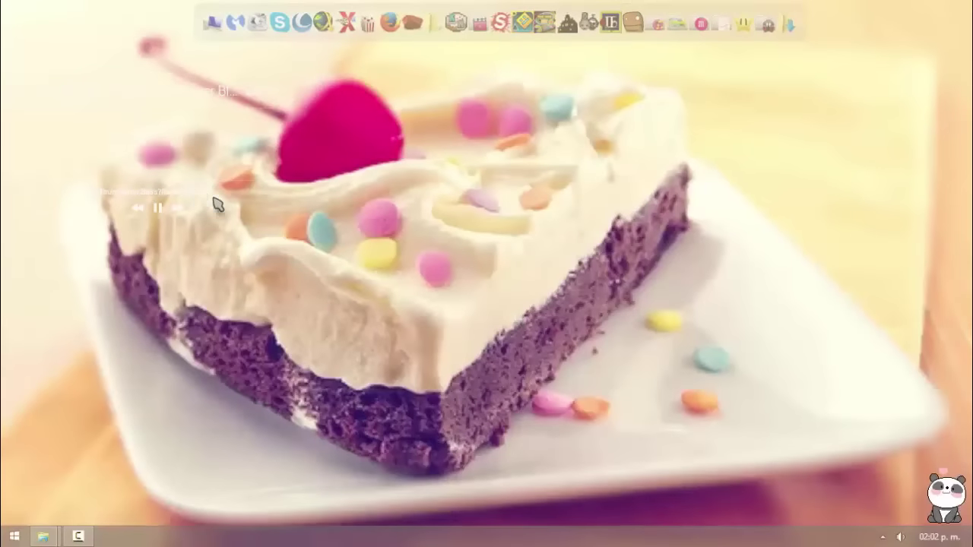
- Move the Kantas Akra music visualizer to the upper-right area of the desktop, just below the dock
{"action": "left_click_drag", "start_coordinate": [213, 200], "coordinate": [734, 362]}
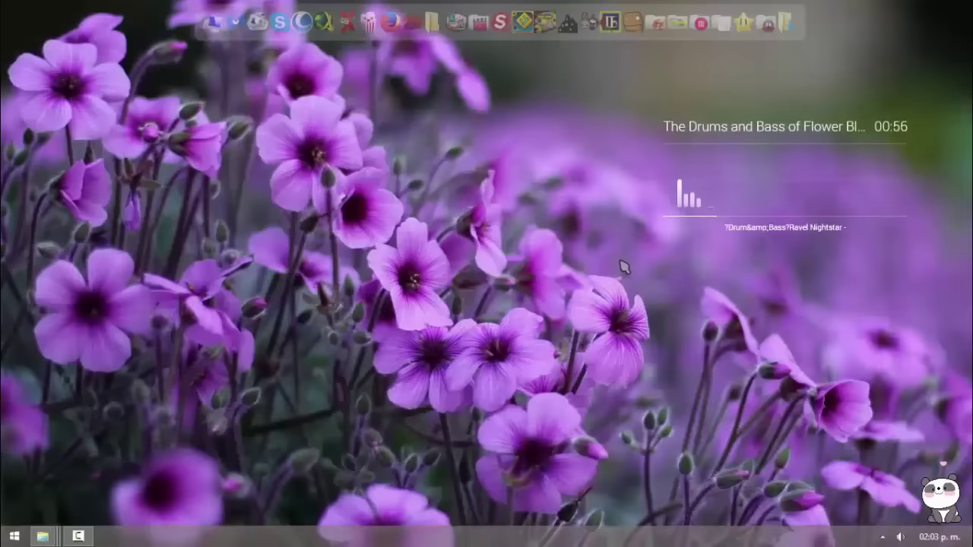
{"action": "mouse_move", "coordinate": [880, 246]}
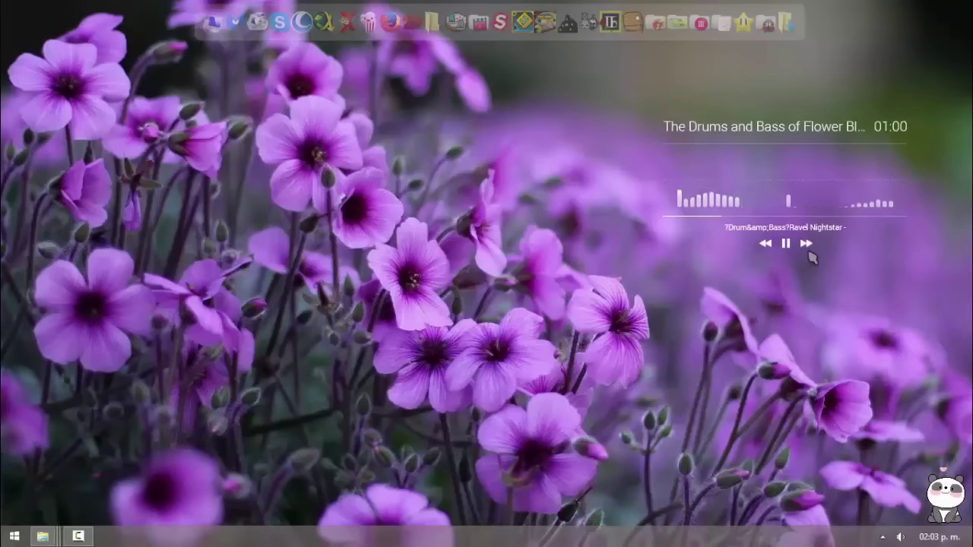
{"action": "left_click_drag", "start_coordinate": [763, 140], "coordinate": [783, 121]}
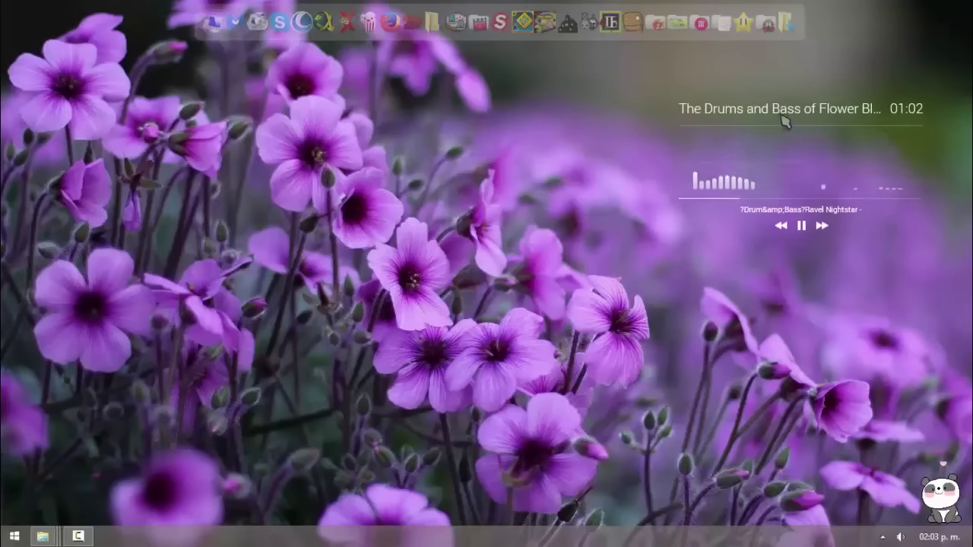
- Open the visualizer's settings and place the settings panel in the middle of the desktop
{"action": "right_click", "coordinate": [783, 119]}
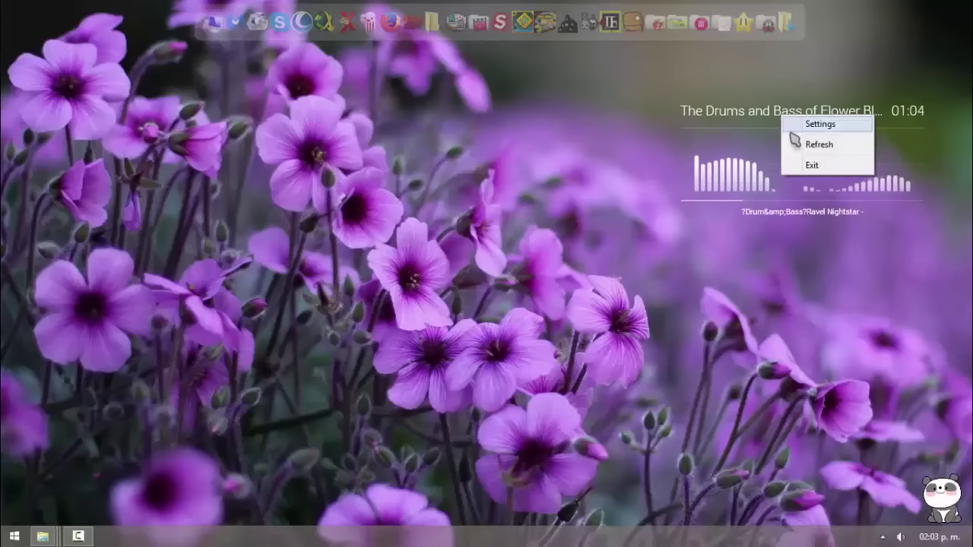
{"action": "left_click", "coordinate": [810, 125]}
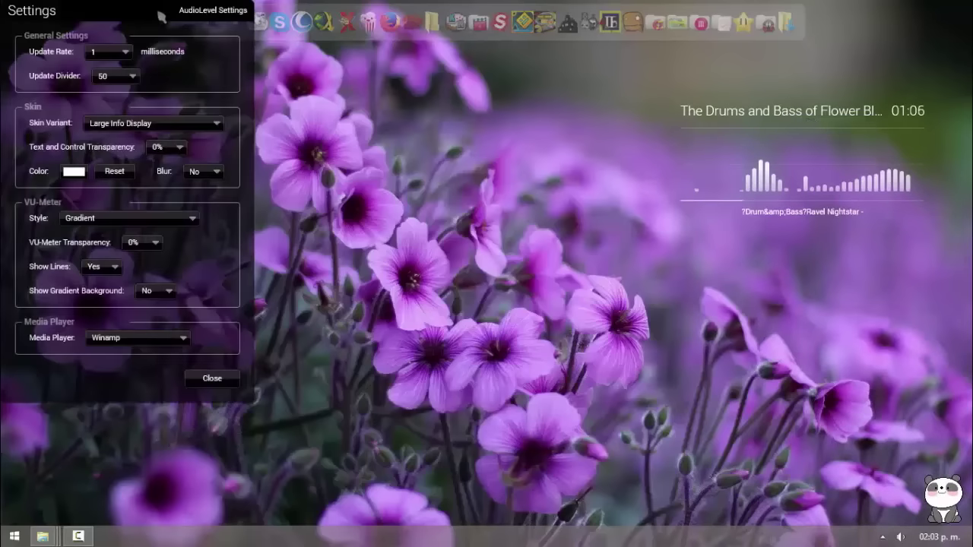
{"action": "left_click_drag", "start_coordinate": [213, 14], "coordinate": [610, 71]}
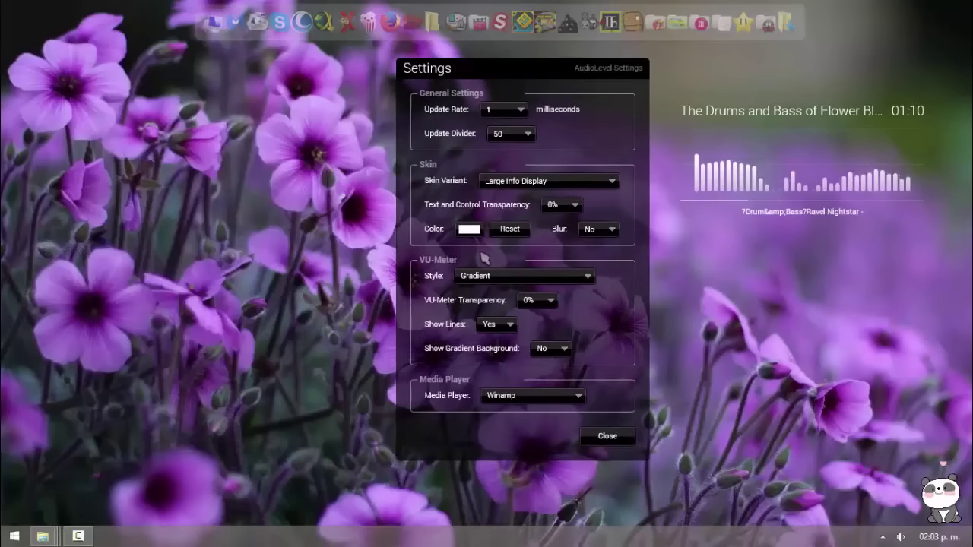
- Set the skin color to purple AF4FCD (RGB 175,79,205) by sampling a flower petal in the wallpaper
{"action": "left_click", "coordinate": [469, 230]}
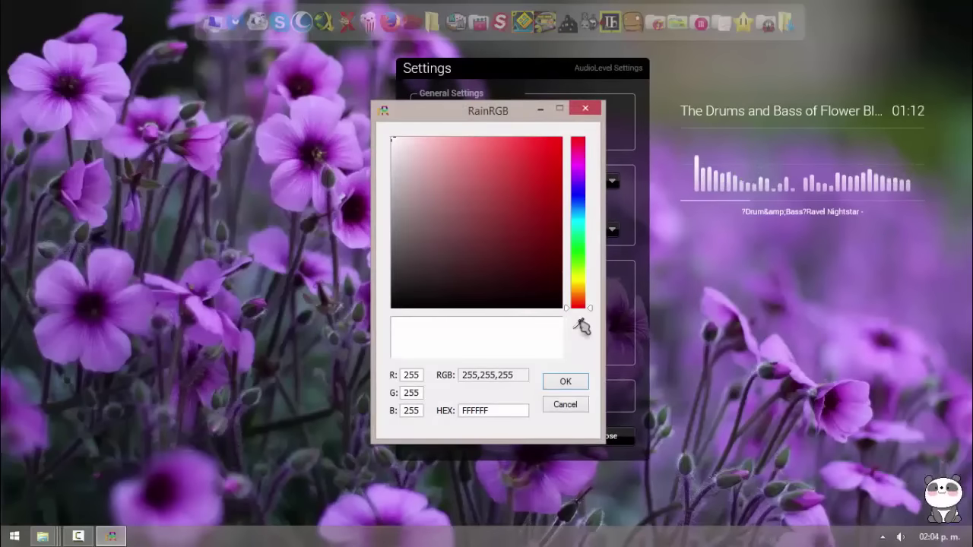
{"action": "left_click", "coordinate": [579, 327]}
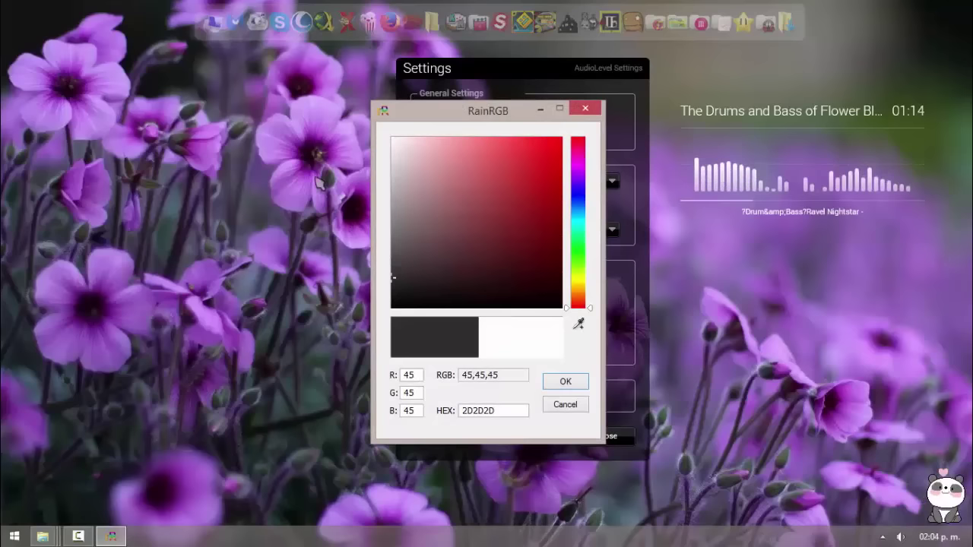
{"action": "left_click", "coordinate": [579, 326]}
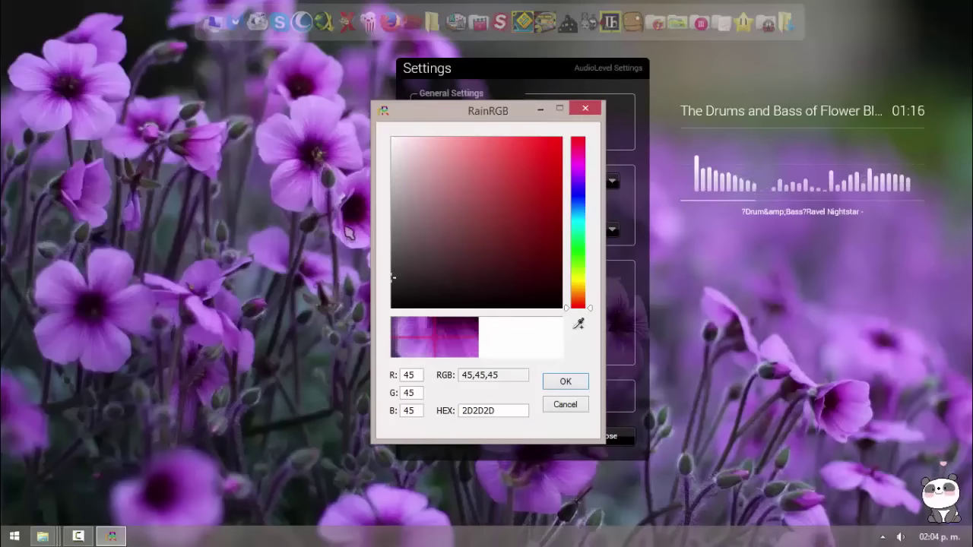
{"action": "left_click", "coordinate": [582, 322]}
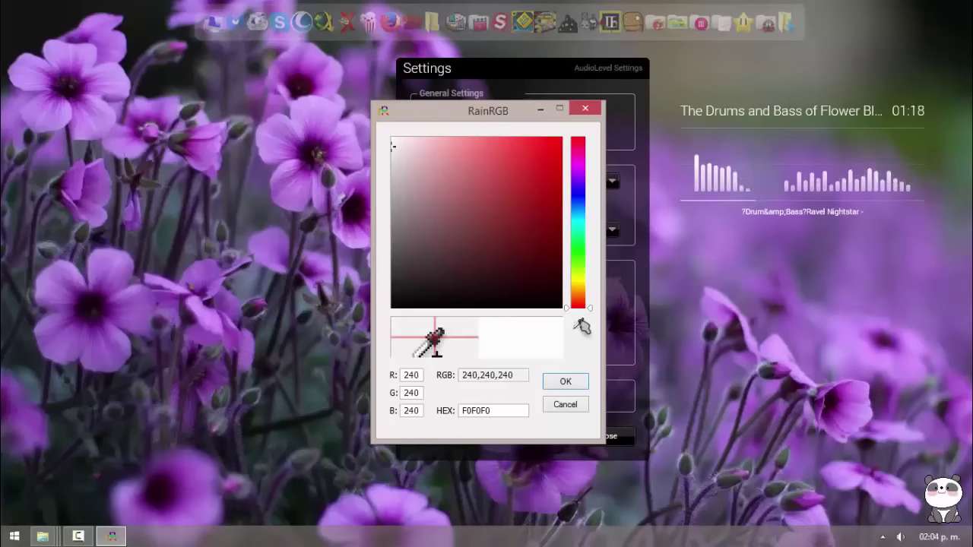
{"action": "left_click", "coordinate": [335, 148]}
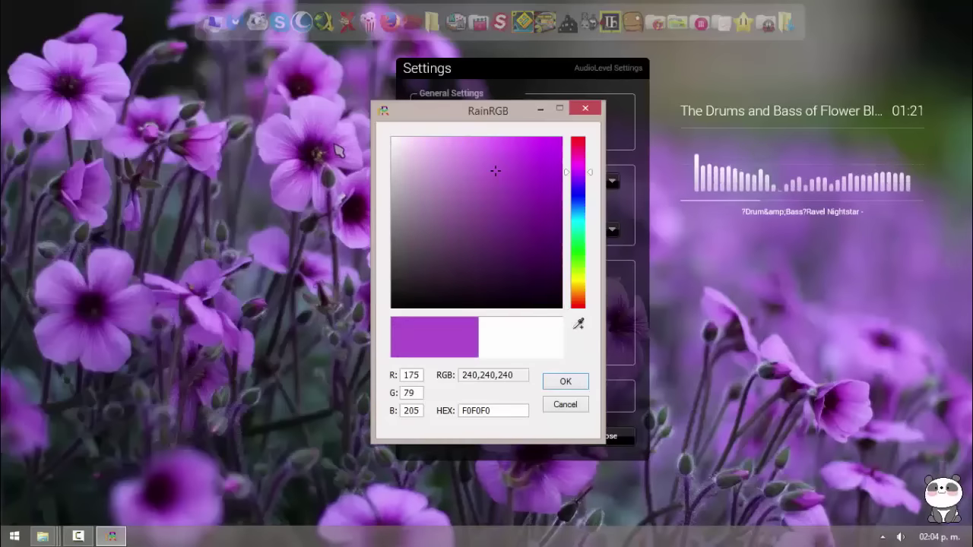
{"action": "left_click", "coordinate": [566, 386]}
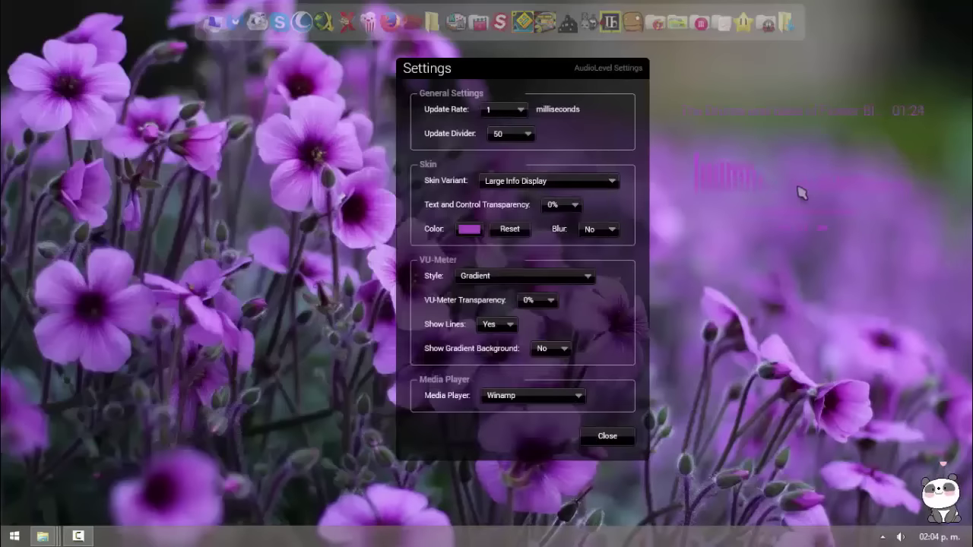
- Set the visualizer's skin color to white
{"action": "left_click", "coordinate": [472, 230]}
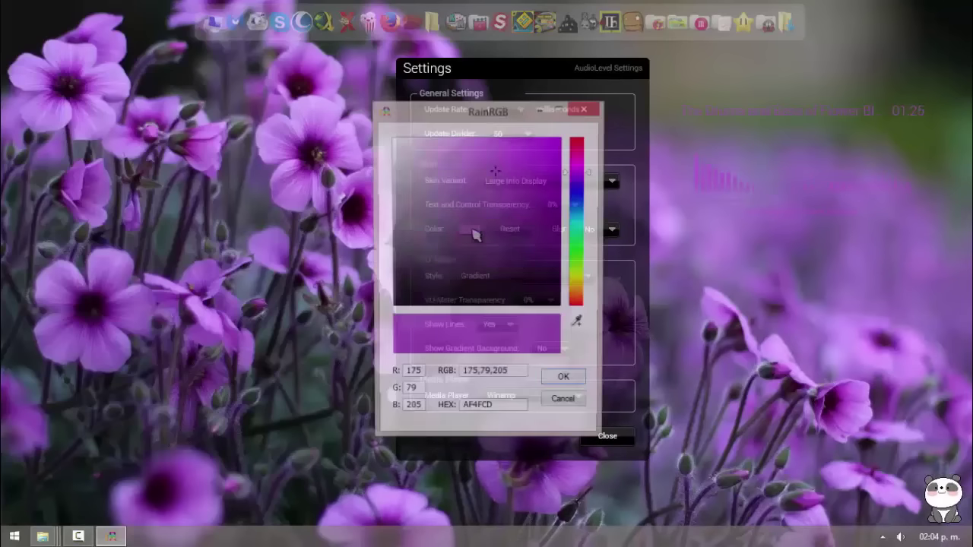
{"action": "left_click", "coordinate": [391, 140]}
{"action": "left_click", "coordinate": [562, 380]}
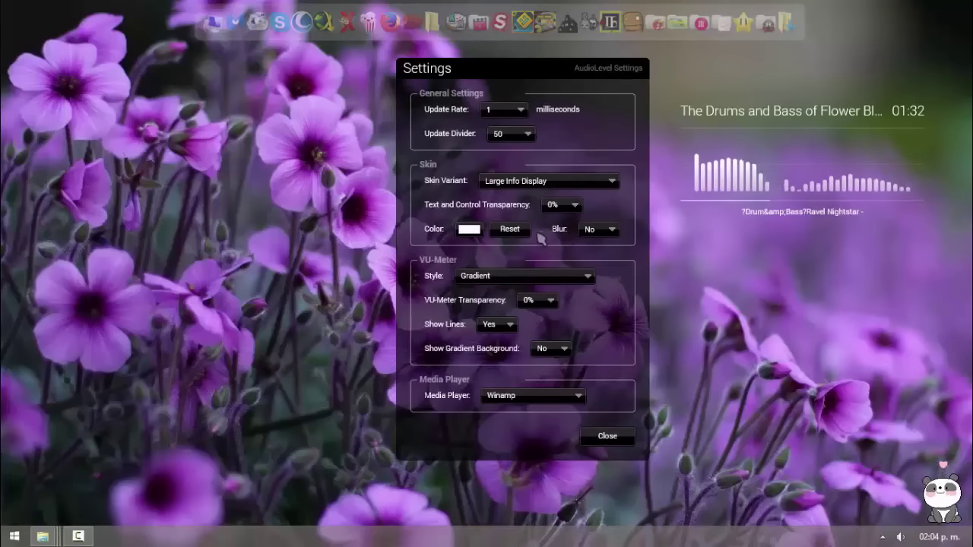
- Try the Highlighted and Color Highlighted VU-Meter styles, and settle on the Flat style for the visualizer bars
{"action": "left_click", "coordinate": [521, 282]}
{"action": "left_click", "coordinate": [495, 299]}
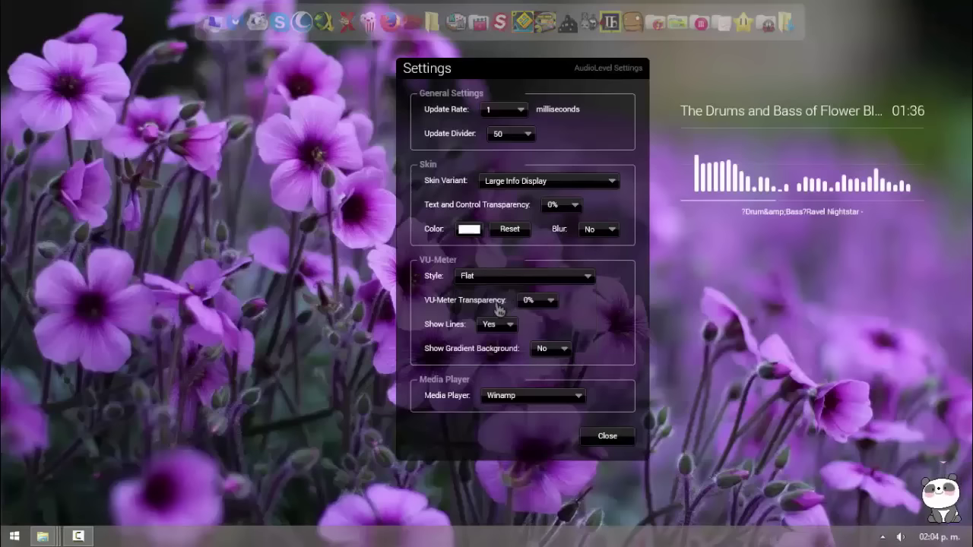
{"action": "left_click", "coordinate": [498, 278]}
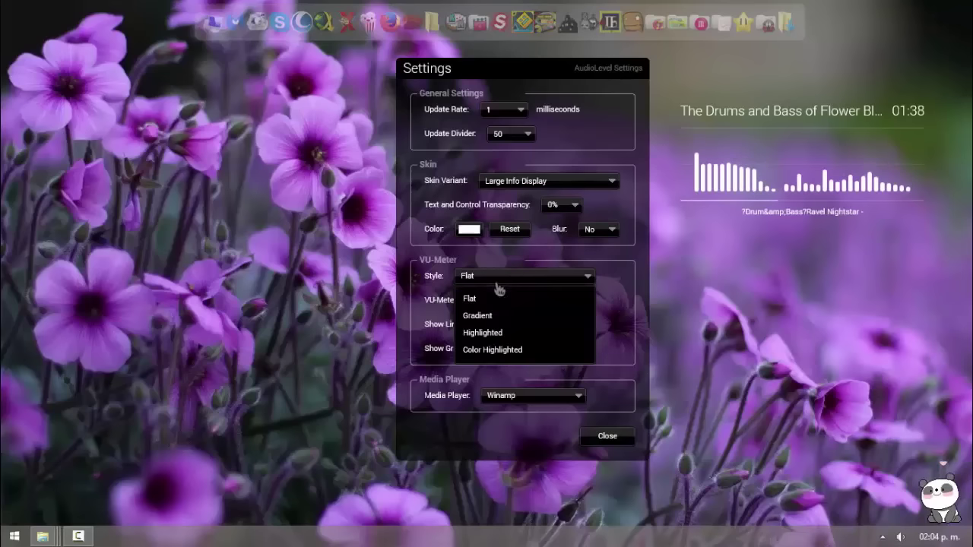
{"action": "left_click", "coordinate": [489, 333]}
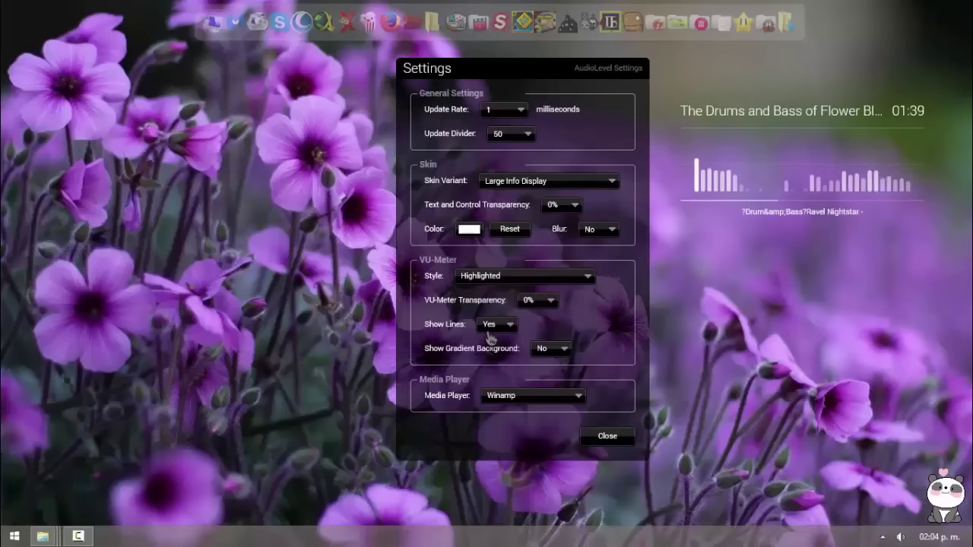
{"action": "left_click", "coordinate": [501, 277]}
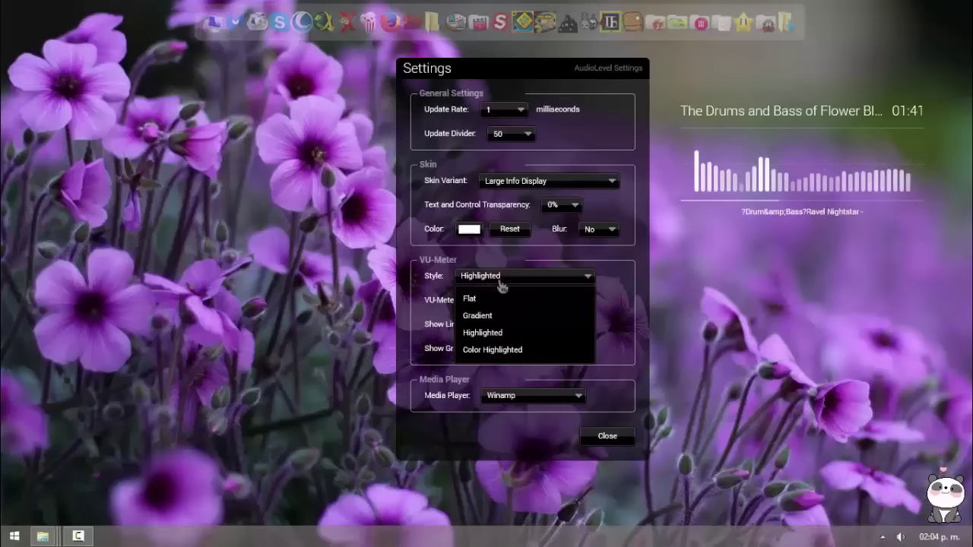
{"action": "left_click", "coordinate": [493, 351]}
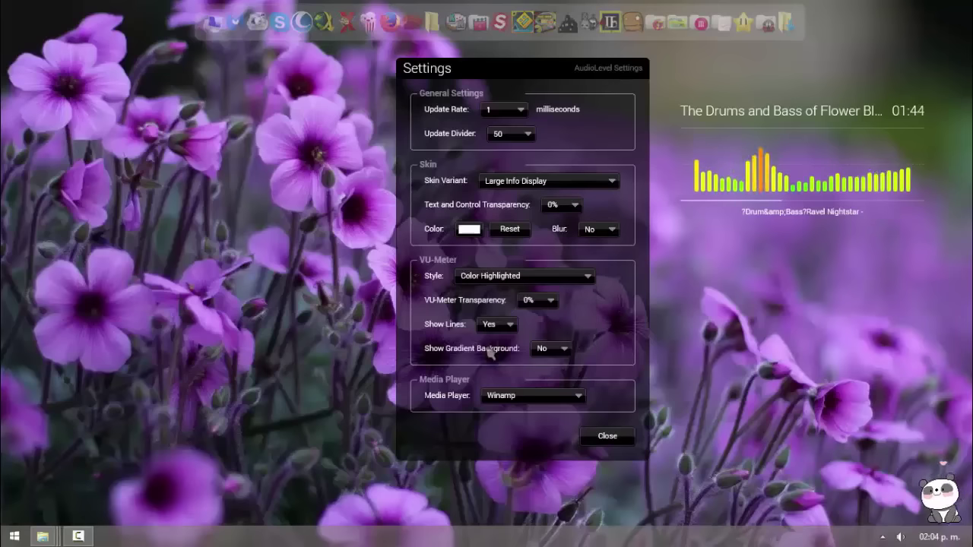
{"action": "left_click", "coordinate": [502, 277]}
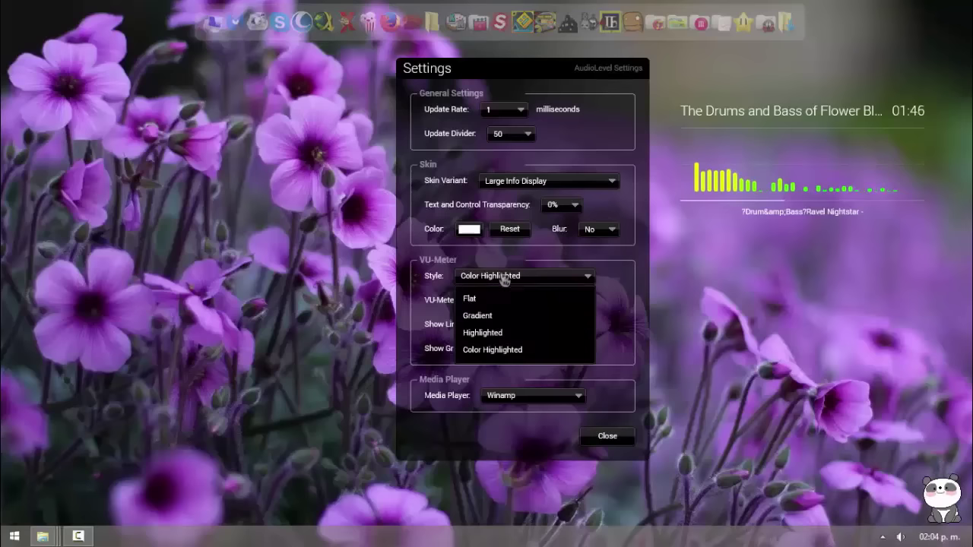
{"action": "left_click", "coordinate": [495, 299]}
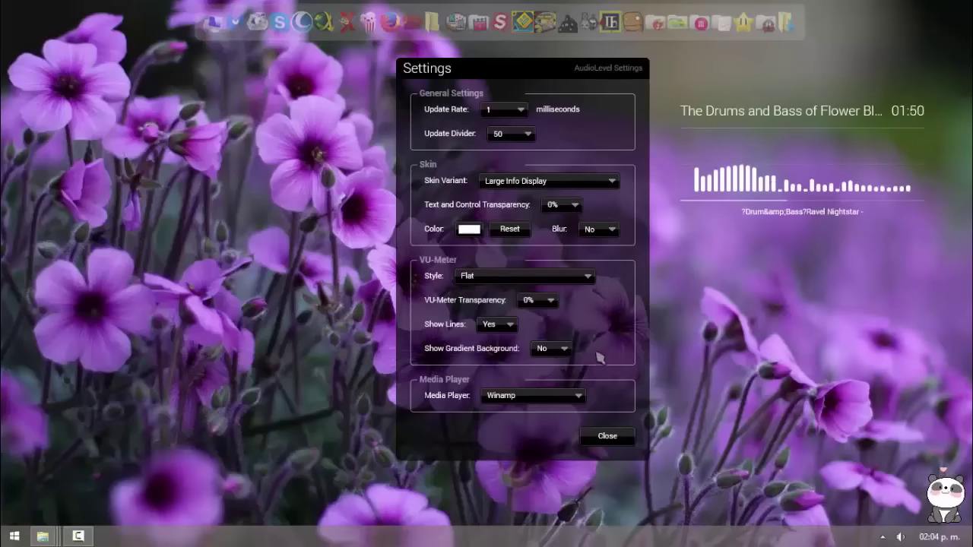
- Examine the media players offered for the visualizer without changing the selection
{"action": "left_click", "coordinate": [538, 398]}
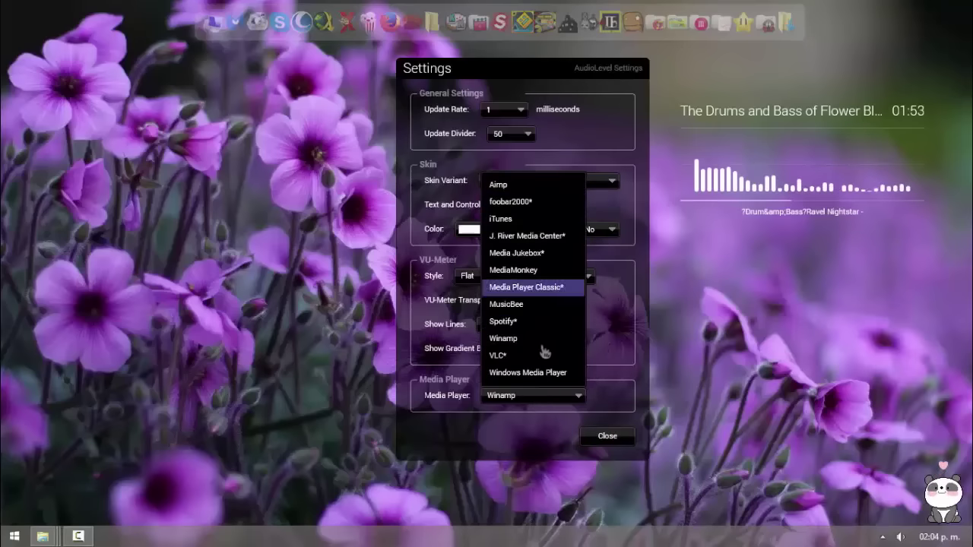
{"action": "left_click", "coordinate": [608, 398]}
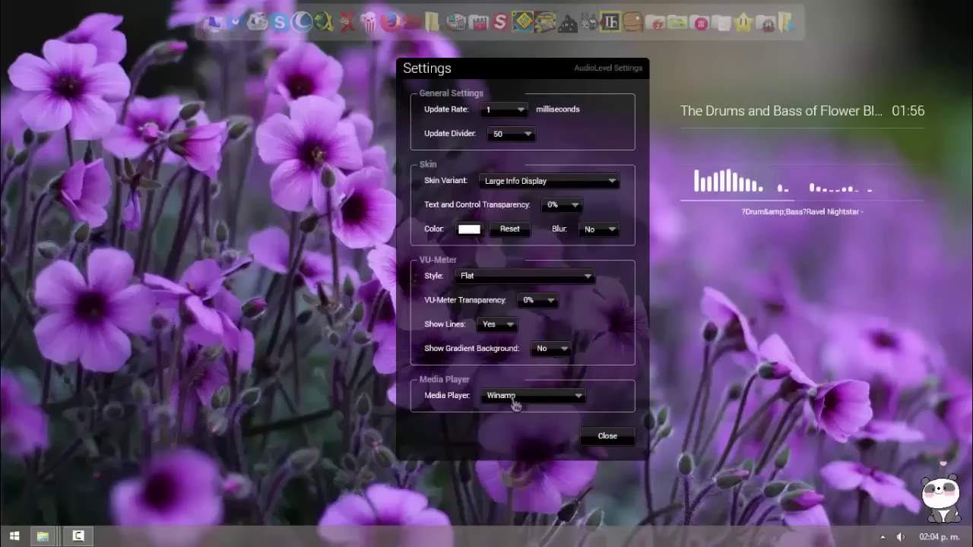
{"action": "mouse_move", "coordinate": [778, 159]}
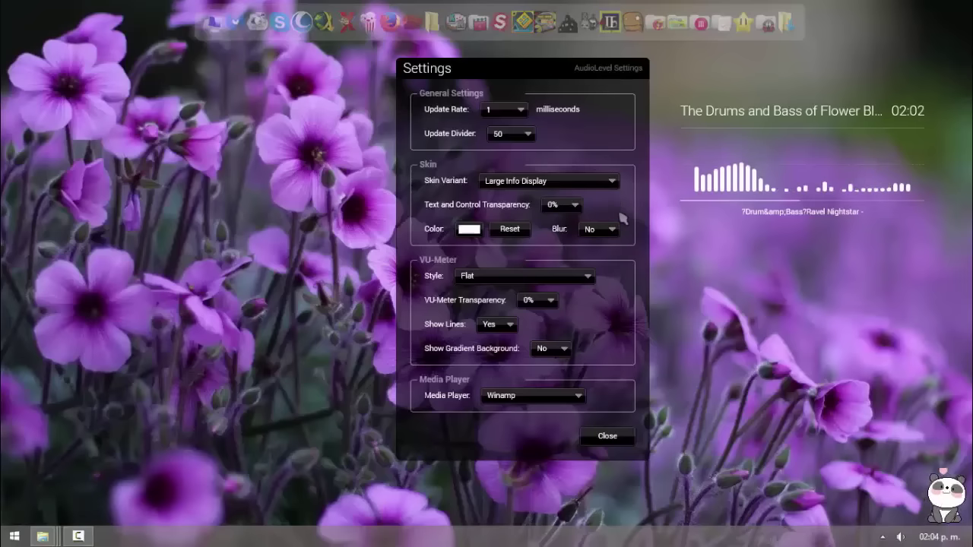
- Try the Small Info Display skin variant, followed by the MediaKey plugin (No Track Info) variant
{"action": "left_click", "coordinate": [601, 182]}
{"action": "left_click", "coordinate": [601, 183]}
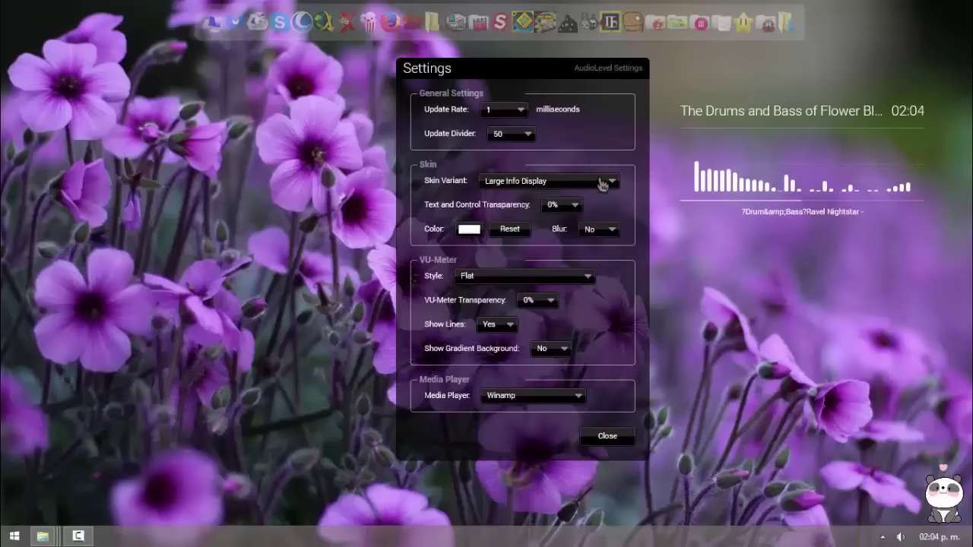
{"action": "left_click", "coordinate": [524, 184]}
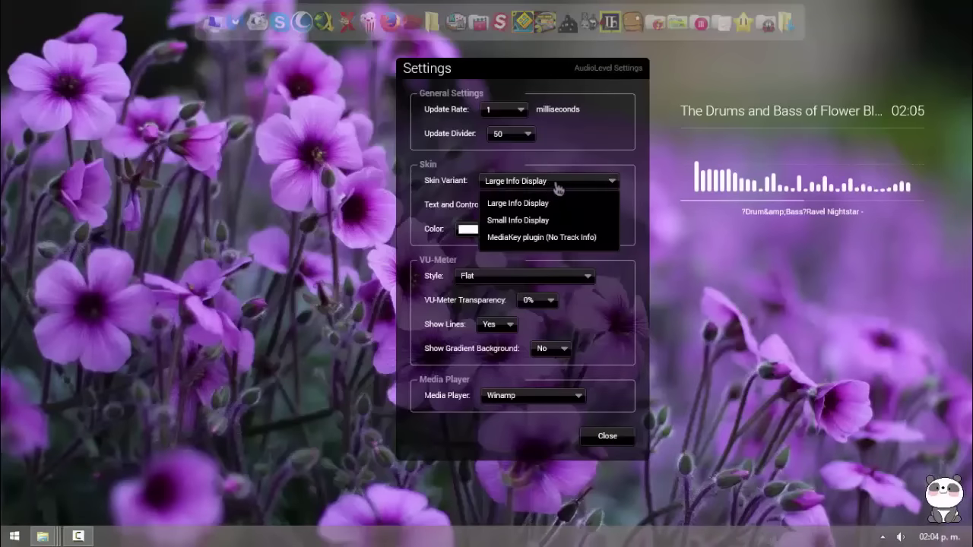
{"action": "left_click", "coordinate": [540, 220]}
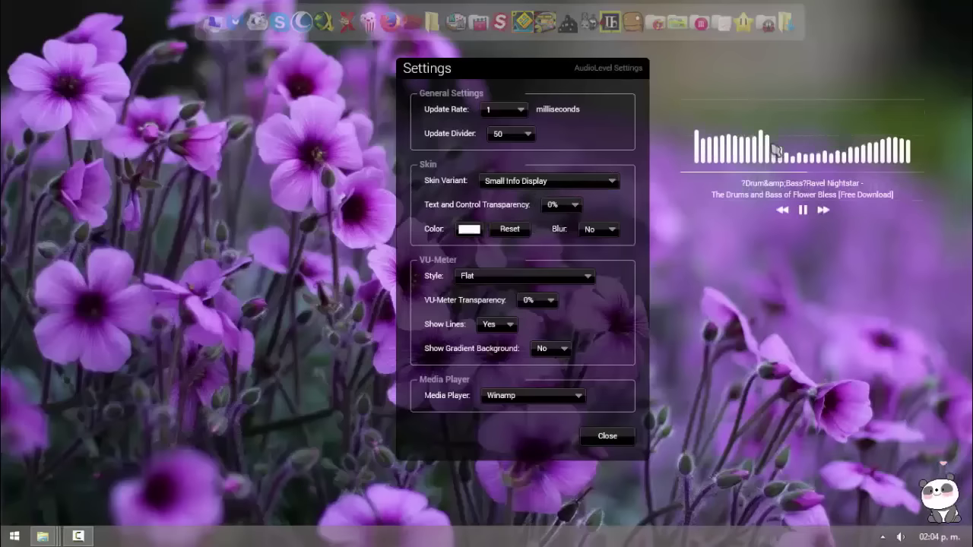
{"action": "left_click", "coordinate": [541, 183]}
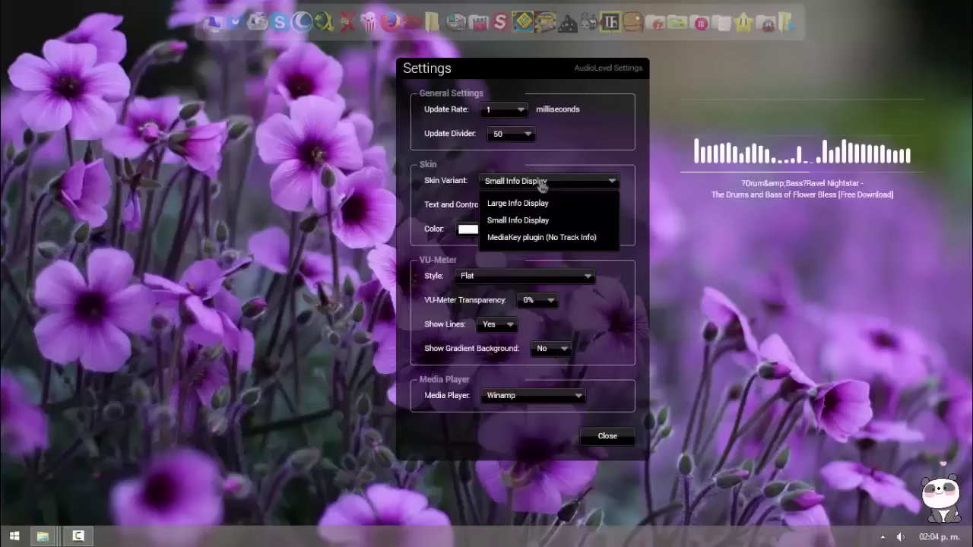
{"action": "left_click", "coordinate": [527, 238]}
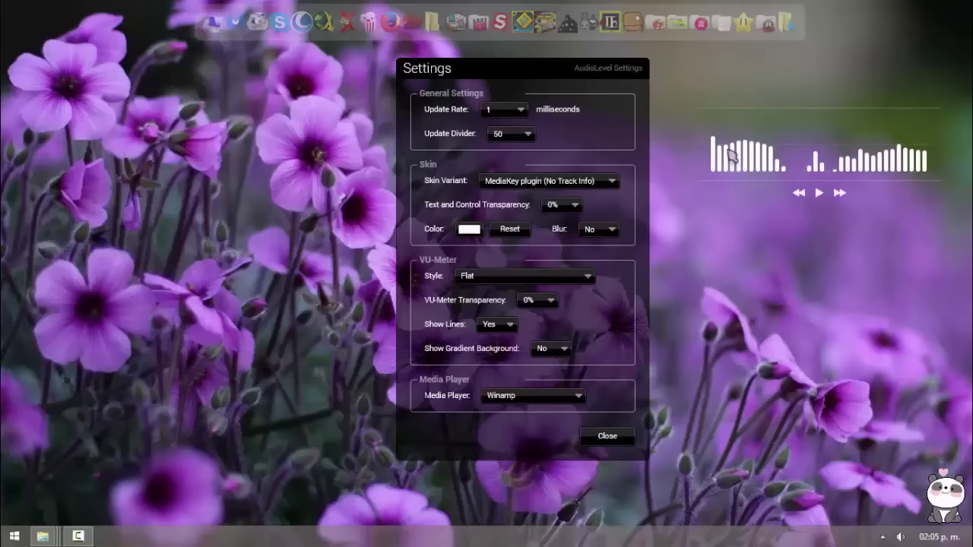
- Try the skin with Blur set to Yes, and return Blur to No
{"action": "left_click", "coordinate": [603, 232]}
{"action": "left_click", "coordinate": [598, 251]}
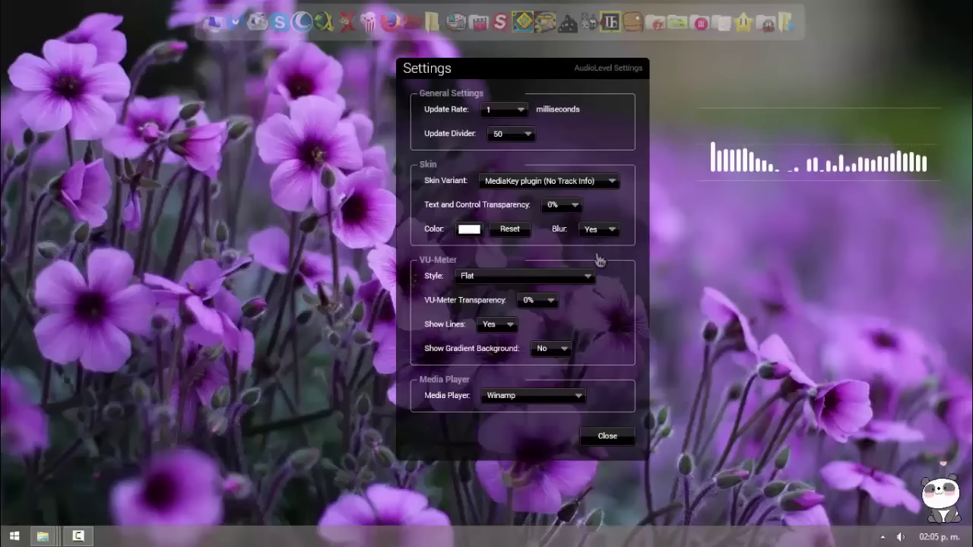
{"action": "left_click", "coordinate": [600, 237]}
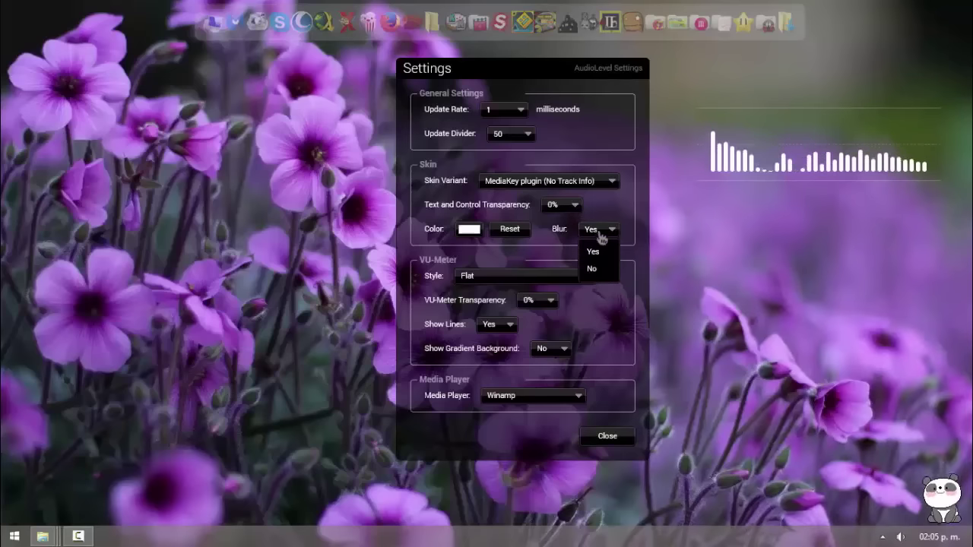
{"action": "left_click", "coordinate": [599, 269]}
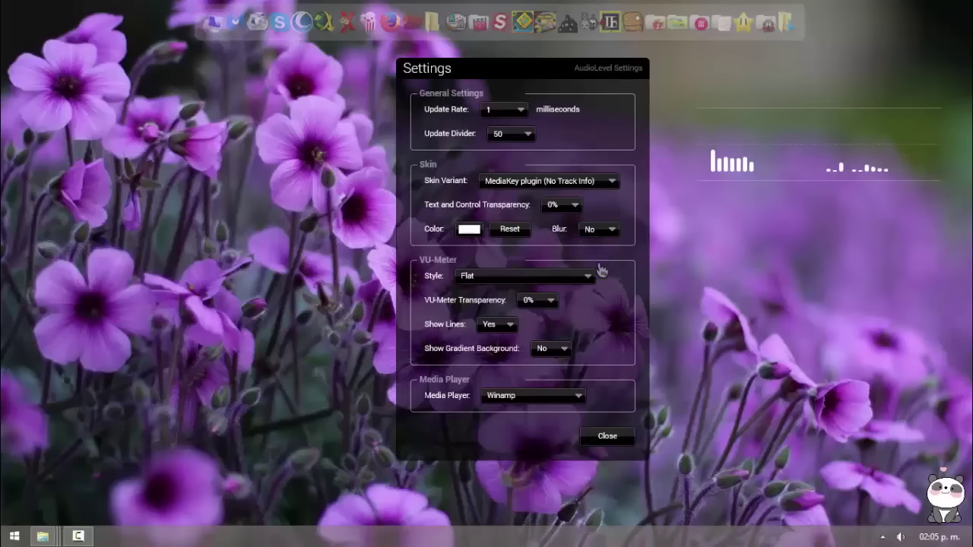
- Set the text and control transparency to 30% and view it on the Large Info Display variant
{"action": "left_click", "coordinate": [577, 212]}
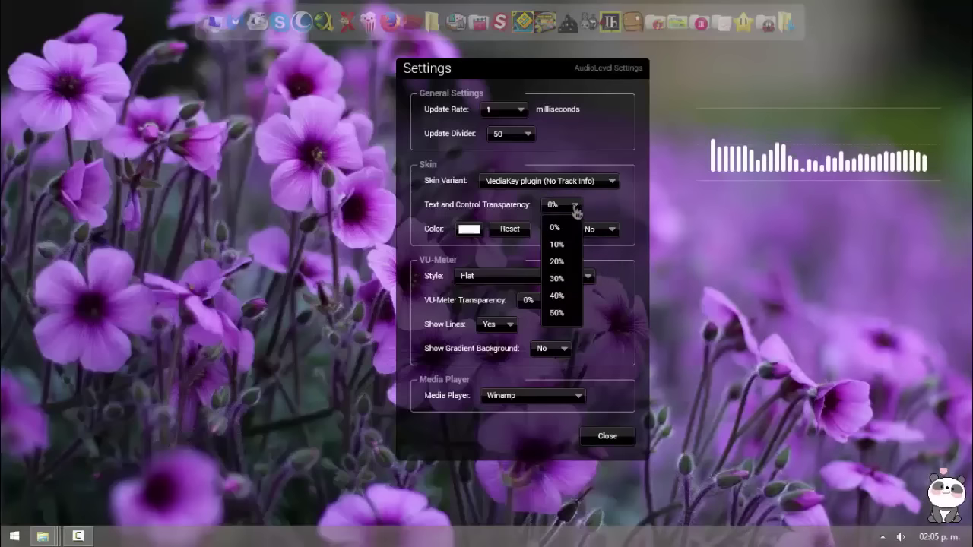
{"action": "left_click", "coordinate": [564, 280]}
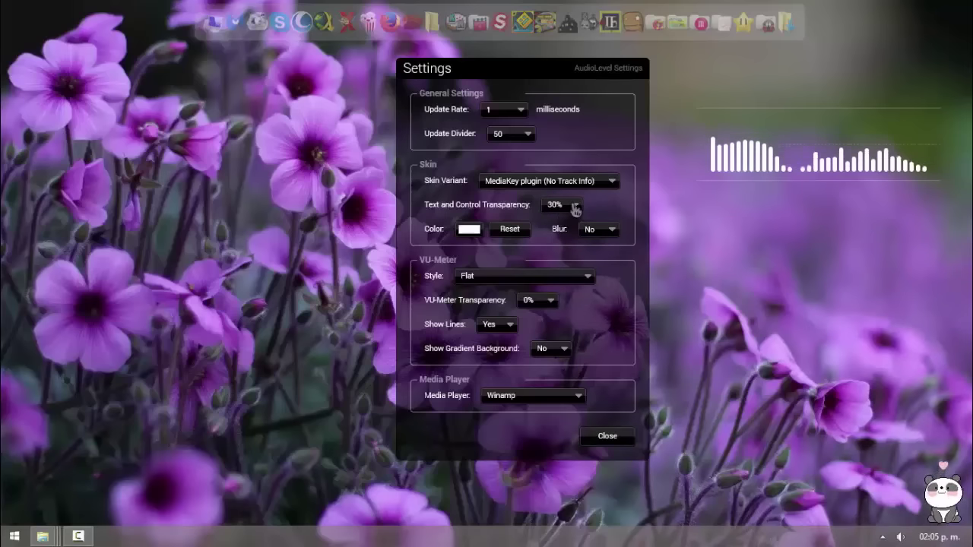
{"action": "left_click", "coordinate": [563, 182]}
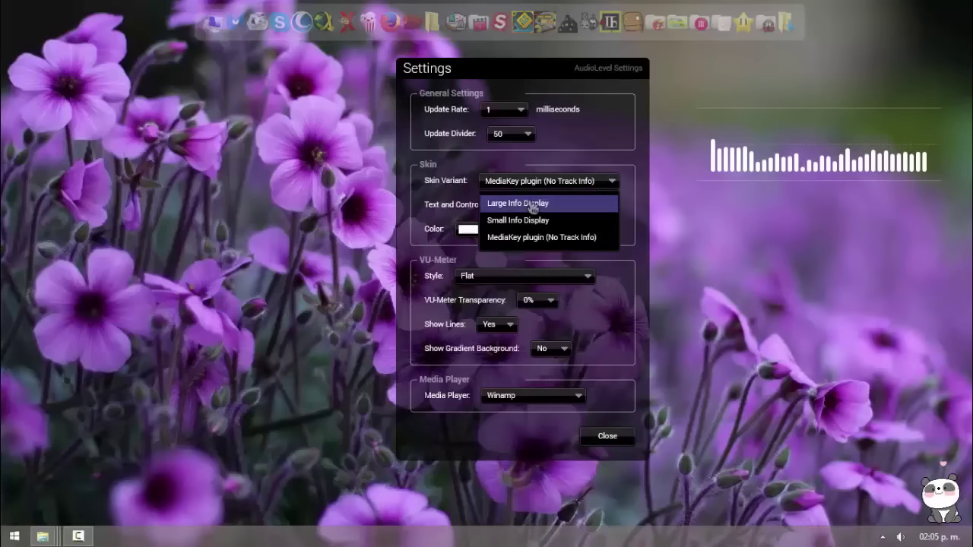
{"action": "left_click", "coordinate": [551, 202]}
- Try a text and control transparency of 50%, and return it to 0%
{"action": "left_click", "coordinate": [575, 206]}
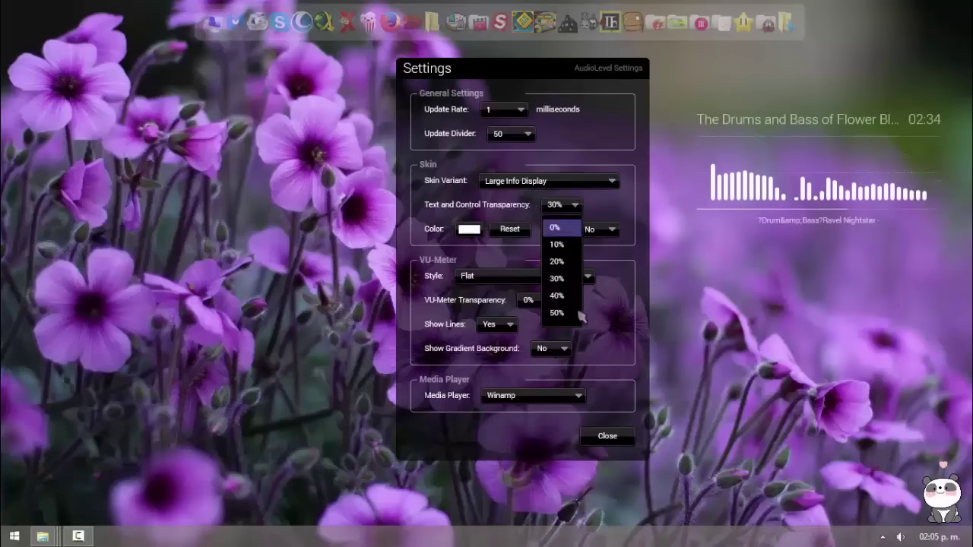
{"action": "left_click", "coordinate": [562, 318]}
{"action": "left_click", "coordinate": [565, 212]}
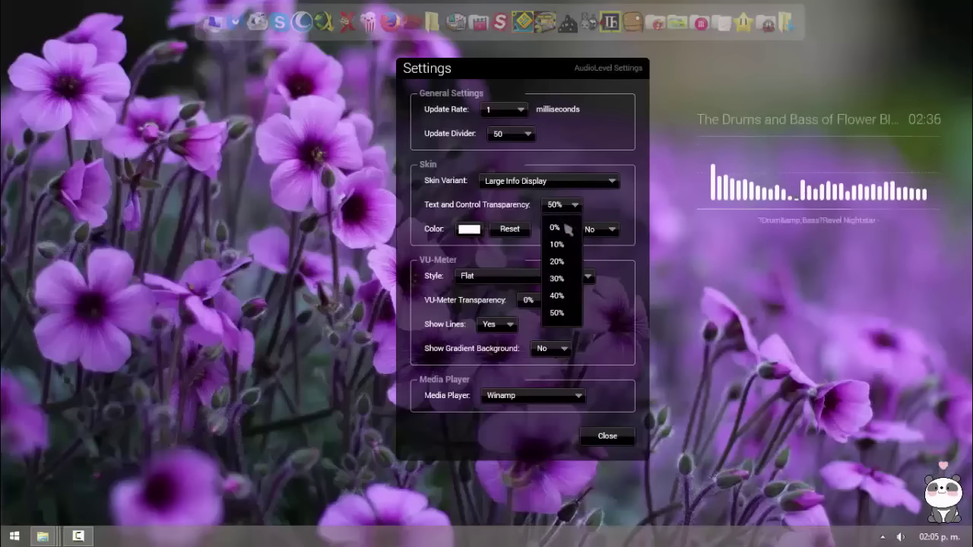
{"action": "left_click", "coordinate": [559, 223]}
- Set the skin variant to MediaKey plugin (No Track Info) and shift the settings panel slightly sideways
{"action": "left_click", "coordinate": [568, 186]}
{"action": "left_click", "coordinate": [553, 203]}
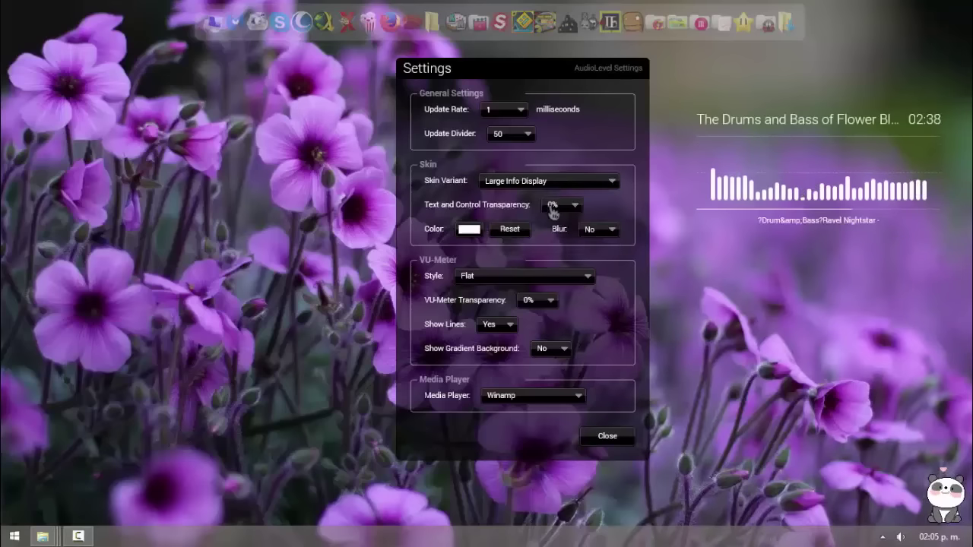
{"action": "left_click", "coordinate": [559, 185]}
{"action": "left_click", "coordinate": [541, 238]}
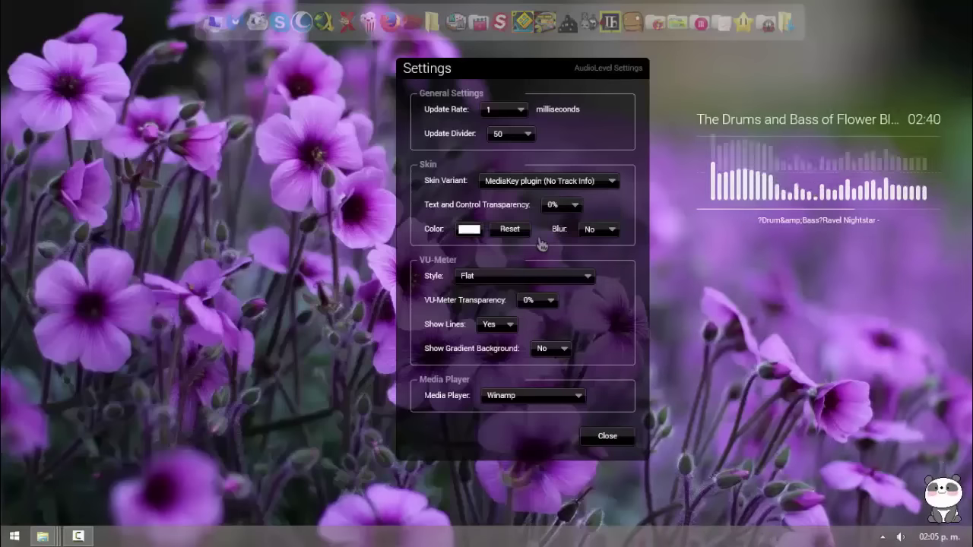
{"action": "left_click_drag", "start_coordinate": [553, 71], "coordinate": [533, 69]}
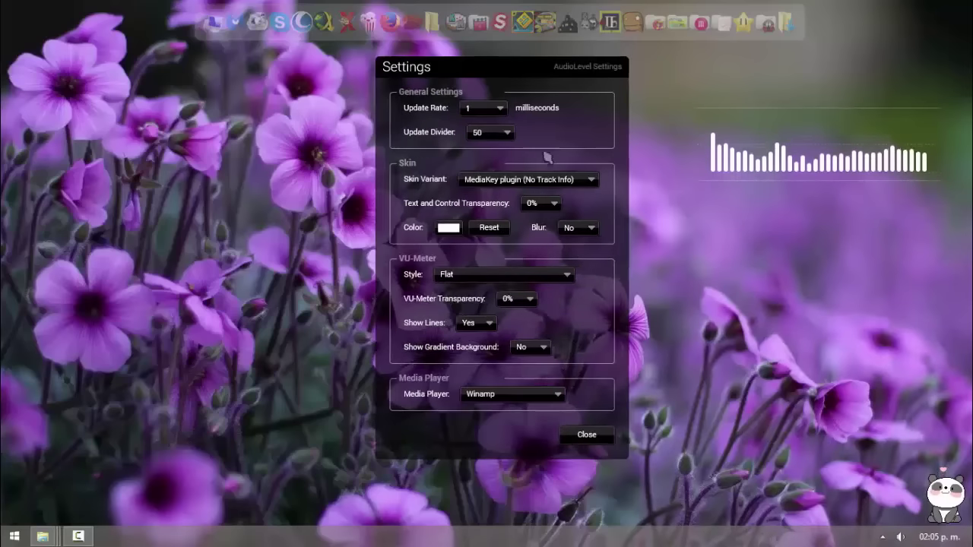
- Close the visualizer's settings and clear the visualizer from the desktop
{"action": "left_click", "coordinate": [587, 436]}
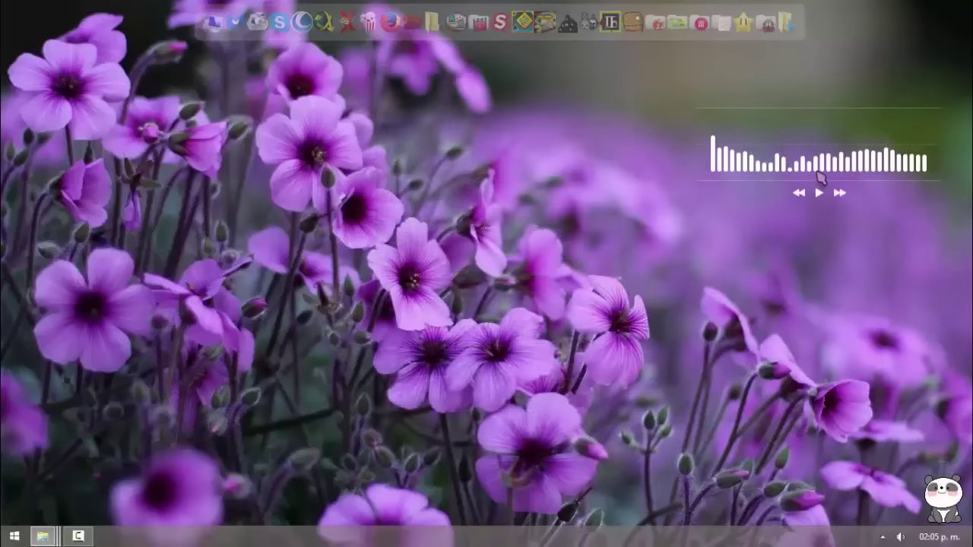
{"action": "left_click_drag", "start_coordinate": [820, 178], "coordinate": [838, 135]}
{"action": "left_click", "coordinate": [838, 135]}
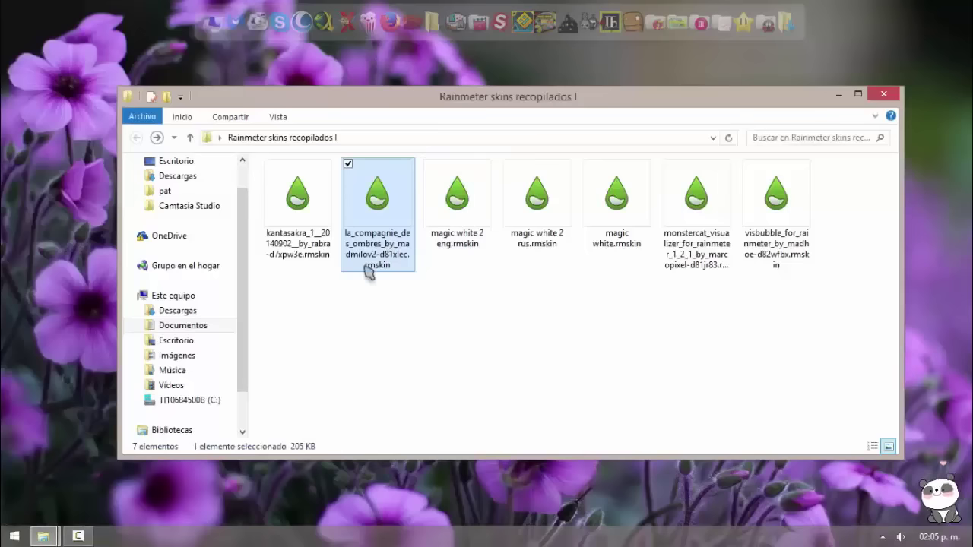
- Install the la_compagnie_des_ombres skin package from the Rainmeter skins recopilados I folder and minimize the folder window
{"action": "double_click", "coordinate": [391, 209]}
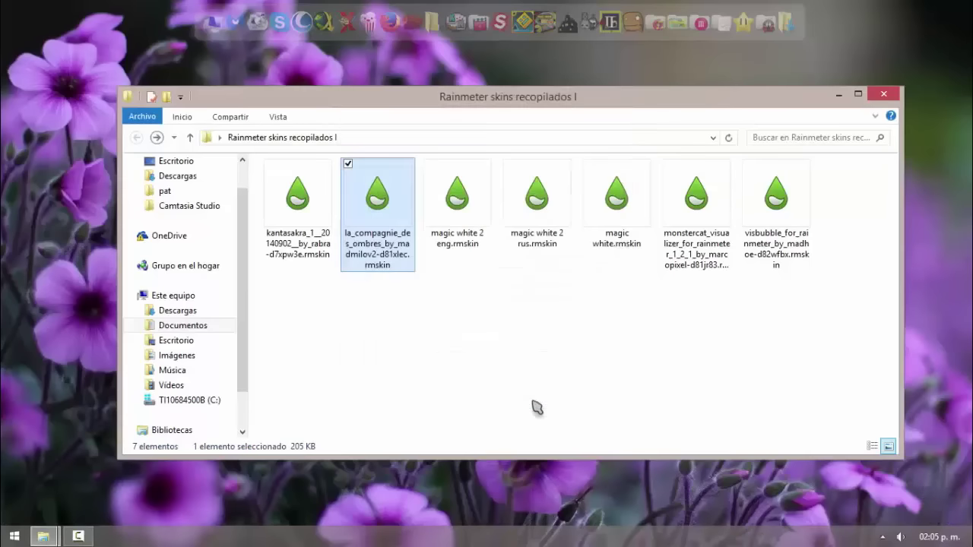
{"action": "left_click", "coordinate": [836, 94]}
- Move the La Compagnie des Ombres clock to the upper-right area of the desktop, just below the dock
{"action": "left_click_drag", "start_coordinate": [186, 118], "coordinate": [296, 137]}
{"action": "left_click_drag", "start_coordinate": [478, 181], "coordinate": [817, 258]}
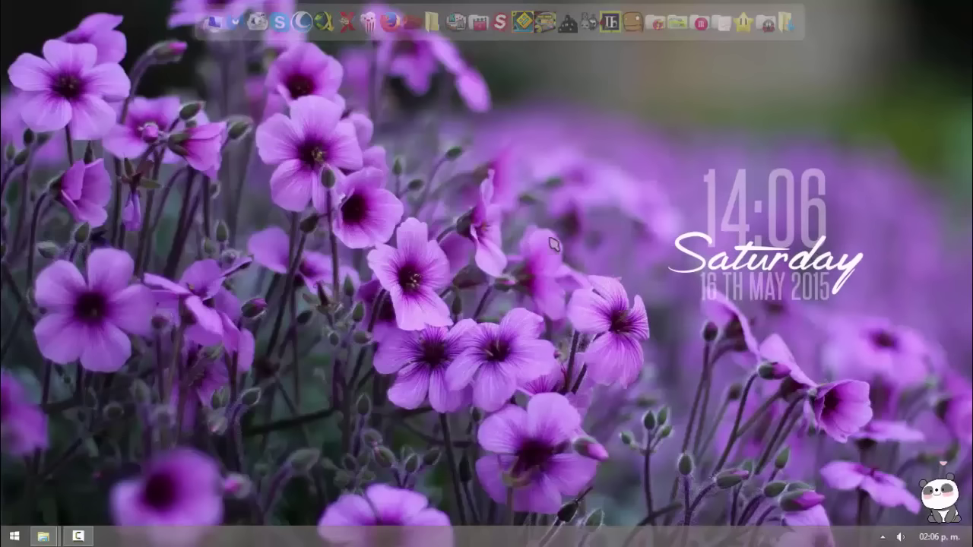
{"action": "left_click_drag", "start_coordinate": [735, 234], "coordinate": [820, 158]}
- Open the clock skin's Deutsch.ini file for editing, set the Background meter's X to -200 and save it
{"action": "right_click", "coordinate": [810, 130]}
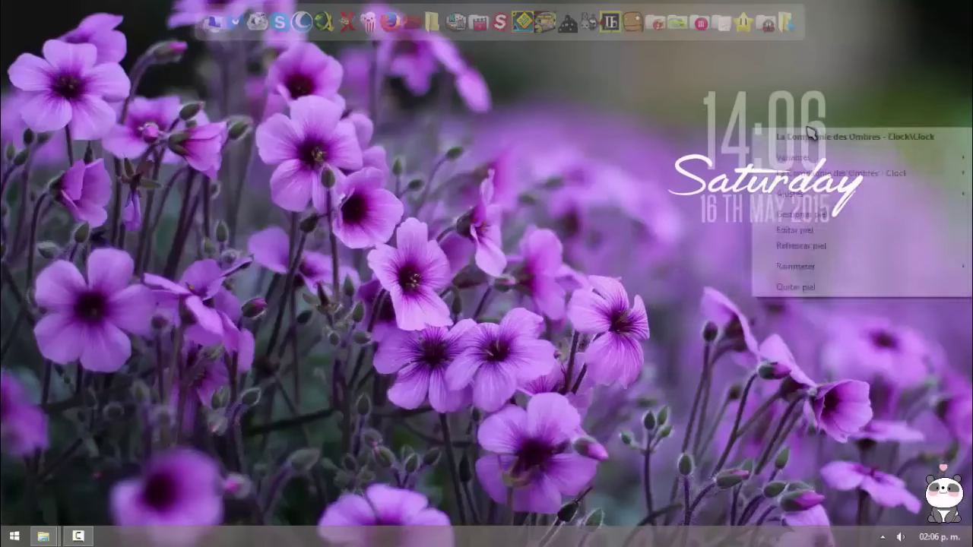
{"action": "left_click", "coordinate": [821, 226]}
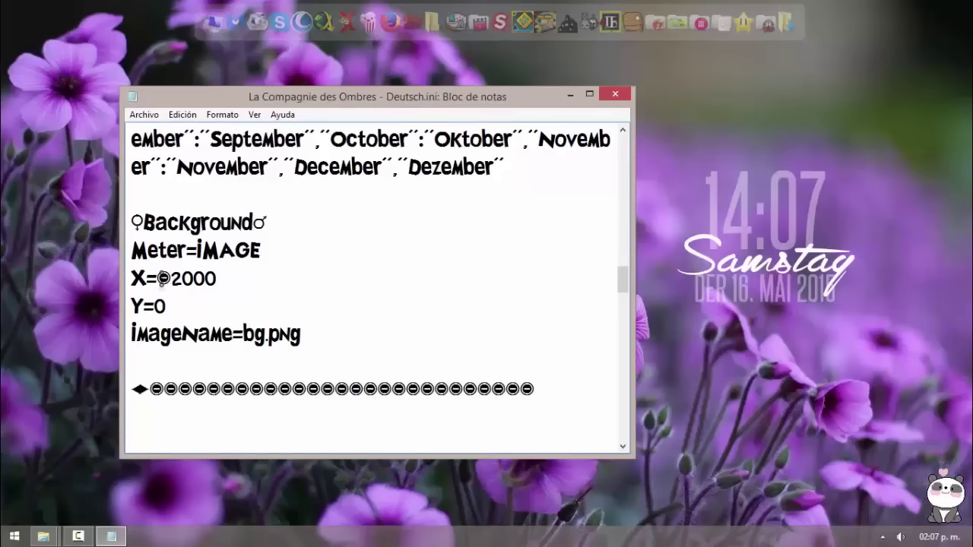
{"action": "key", "text": "ctrl+s"}
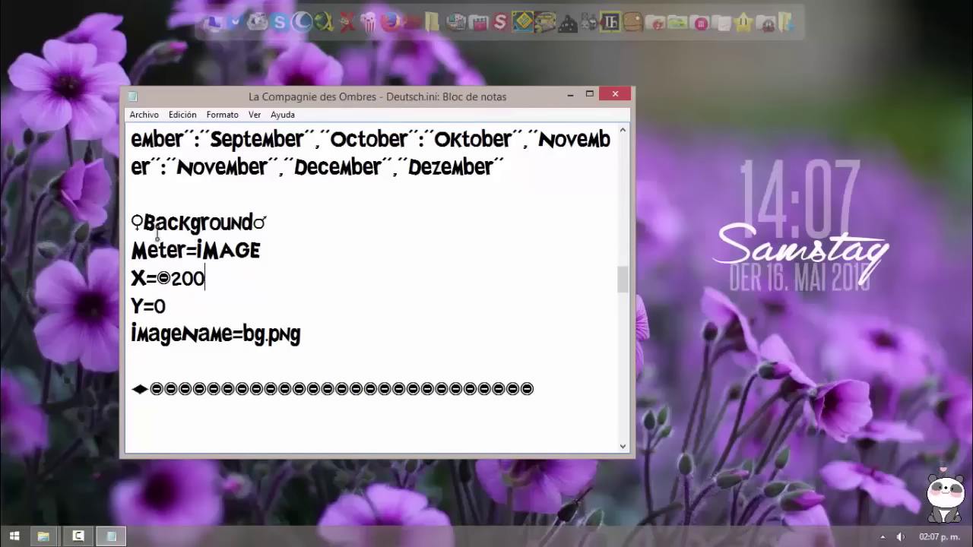
- Try an X value of 0 for the Background meter in Deutsch.ini and undo it
{"action": "left_click_drag", "start_coordinate": [132, 221], "coordinate": [272, 221]}
{"action": "left_click_drag", "start_coordinate": [158, 278], "coordinate": [221, 280]}
{"action": "left_click", "coordinate": [191, 280]}
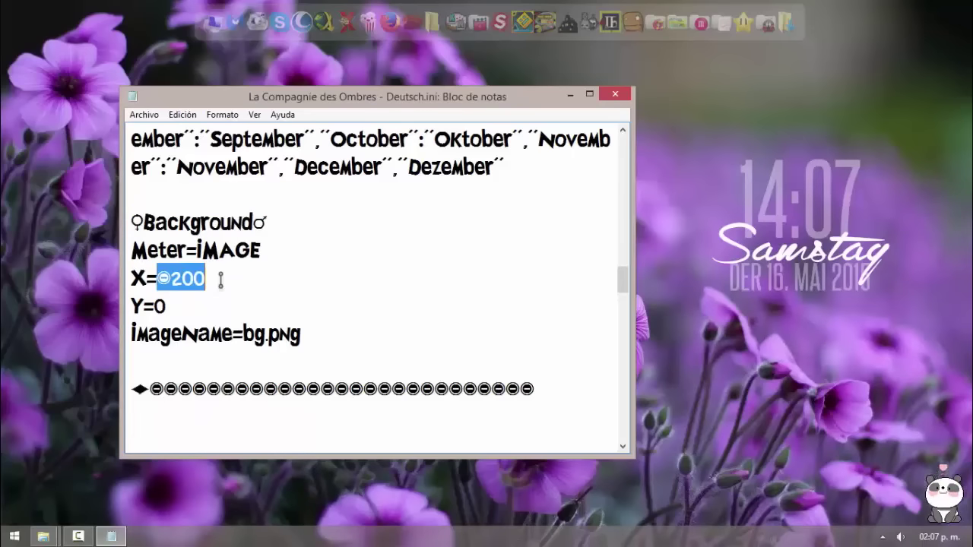
{"action": "type", "text": "0"}
{"action": "key", "text": "ctrl+z"}
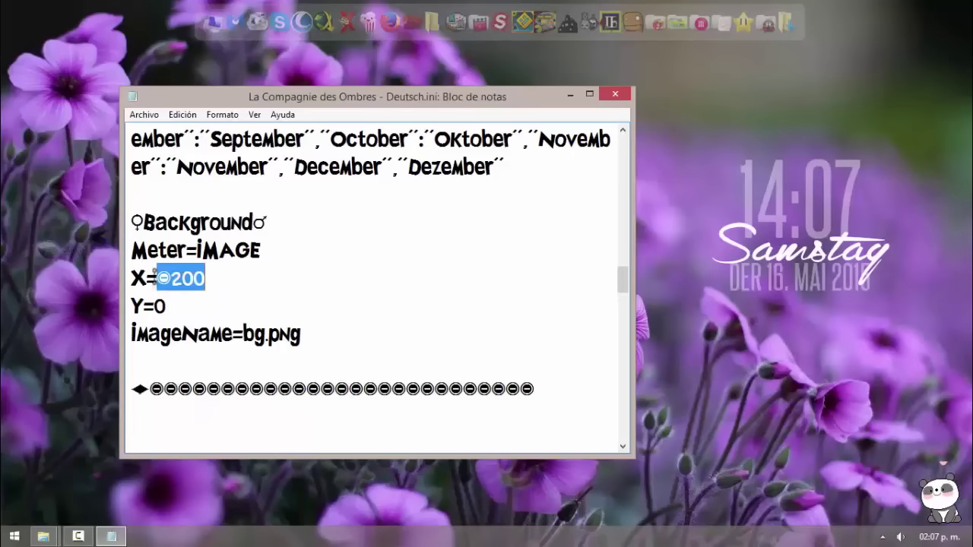
{"action": "left_click", "coordinate": [182, 280]}
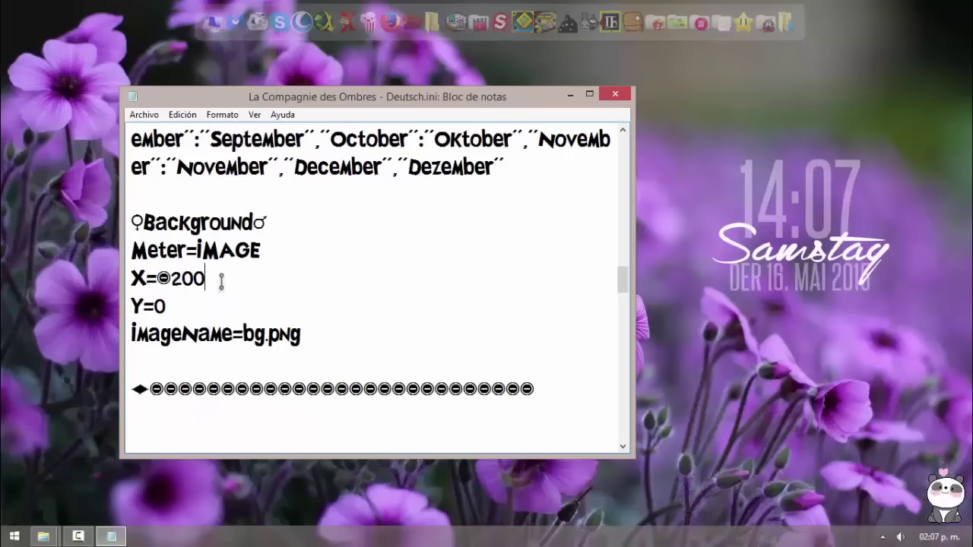
- Close Deutsch.ini, then refresh the La Compagnie des Ombres clock skin and move it into the desktop's upper-right corner
{"action": "left_click", "coordinate": [613, 94]}
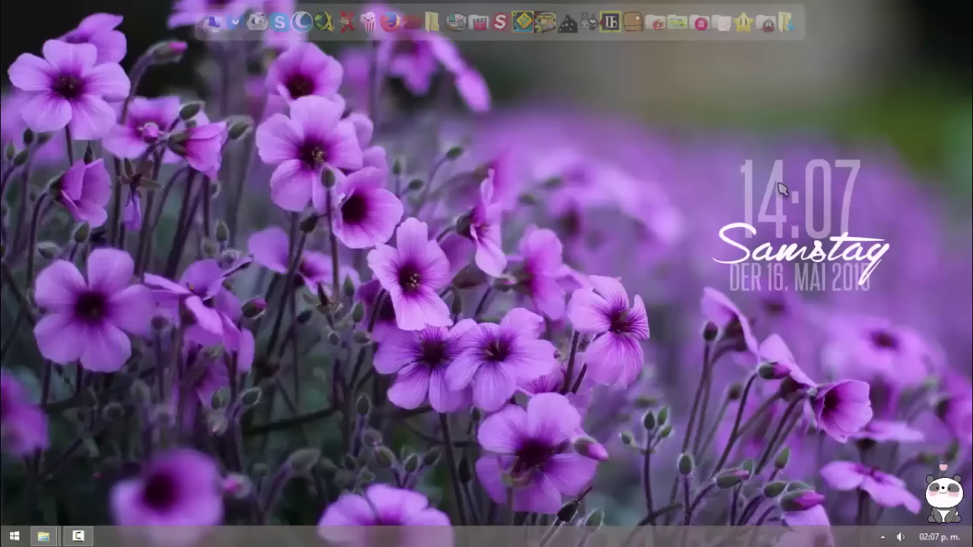
{"action": "right_click", "coordinate": [779, 184]}
{"action": "left_click", "coordinate": [805, 298]}
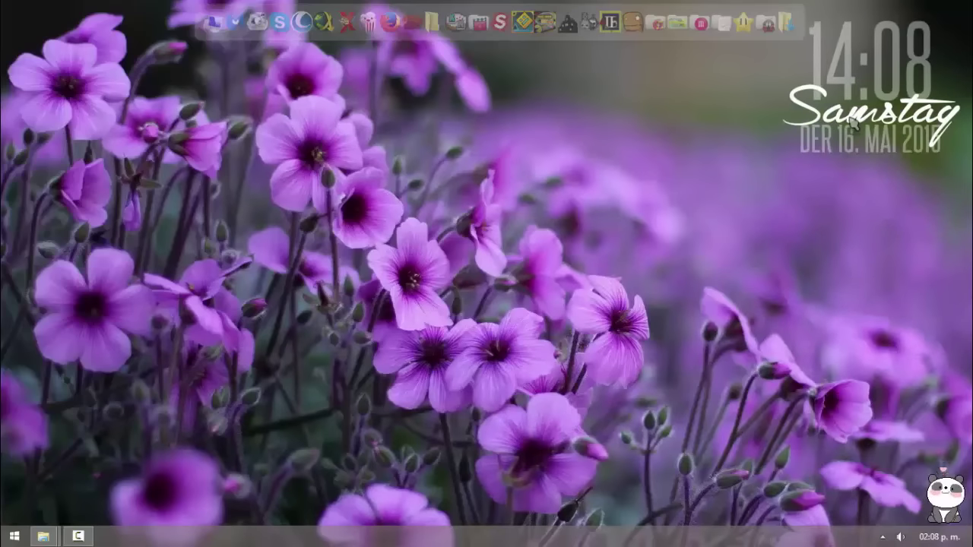
- Reopen the clock skin's Deutsch.ini, examine the Background section's Meter and X lines, and close the file
{"action": "right_click", "coordinate": [832, 121]}
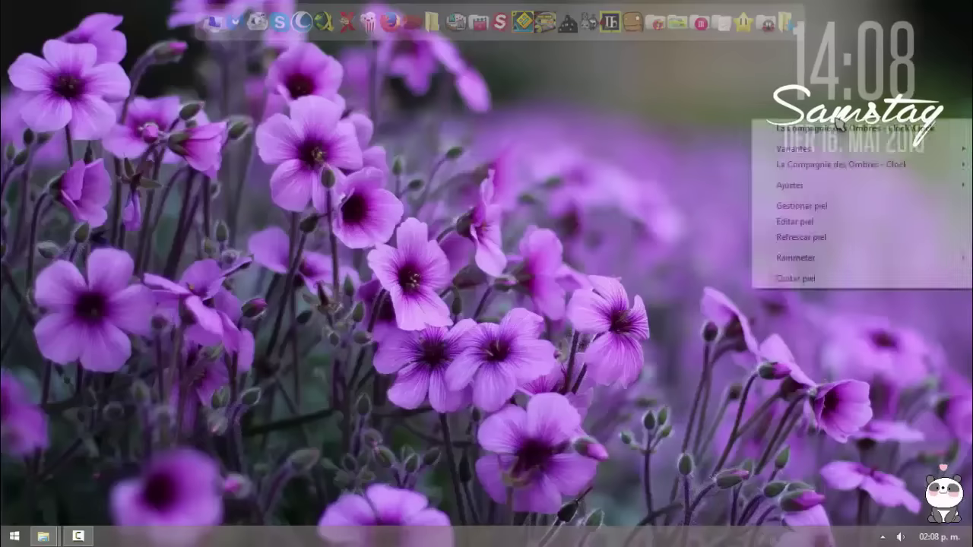
{"action": "left_click", "coordinate": [840, 226]}
{"action": "left_click_drag", "start_coordinate": [624, 154], "coordinate": [627, 283]}
{"action": "left_click_drag", "start_coordinate": [155, 251], "coordinate": [240, 251]}
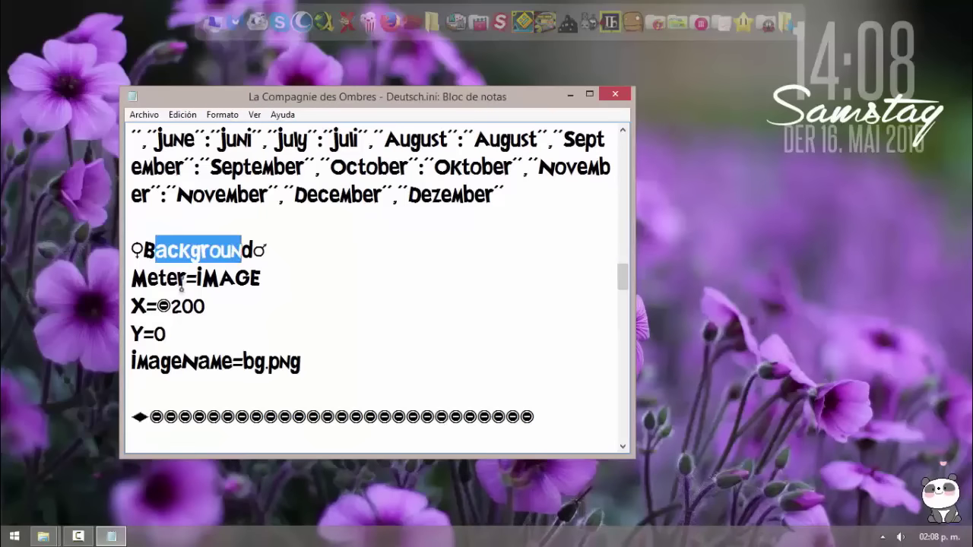
{"action": "left_click_drag", "start_coordinate": [202, 279], "coordinate": [261, 279]}
{"action": "left_click_drag", "start_coordinate": [157, 306], "coordinate": [188, 308]}
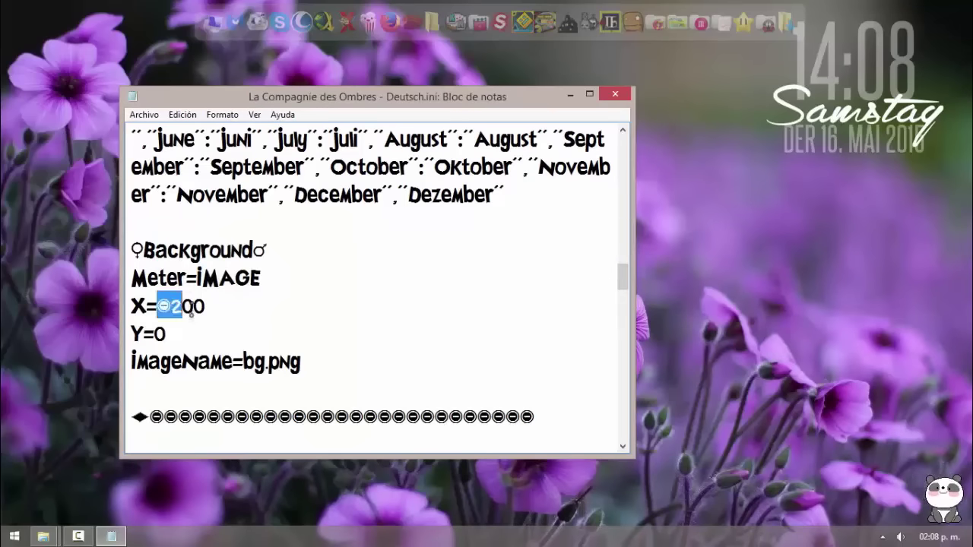
{"action": "left_click", "coordinate": [213, 306]}
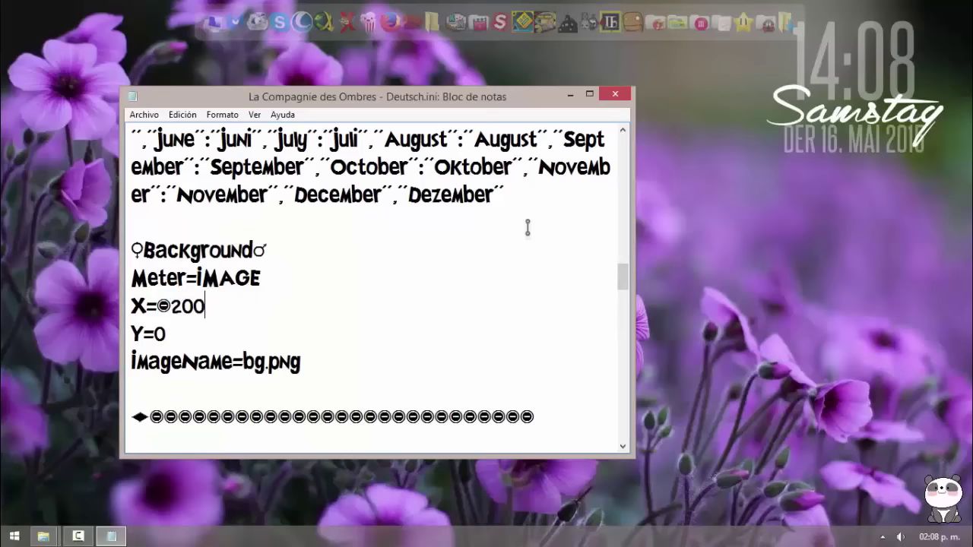
{"action": "left_click", "coordinate": [613, 96]}
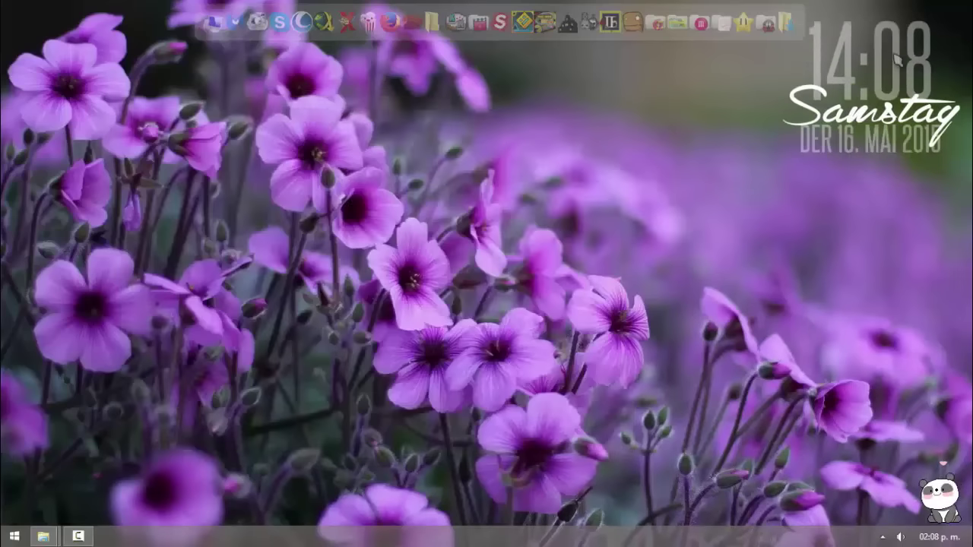
- Move the La Compagnie des Ombres clock slightly down so it sits just below the dock's level
{"action": "left_click_drag", "start_coordinate": [850, 95], "coordinate": [875, 113]}
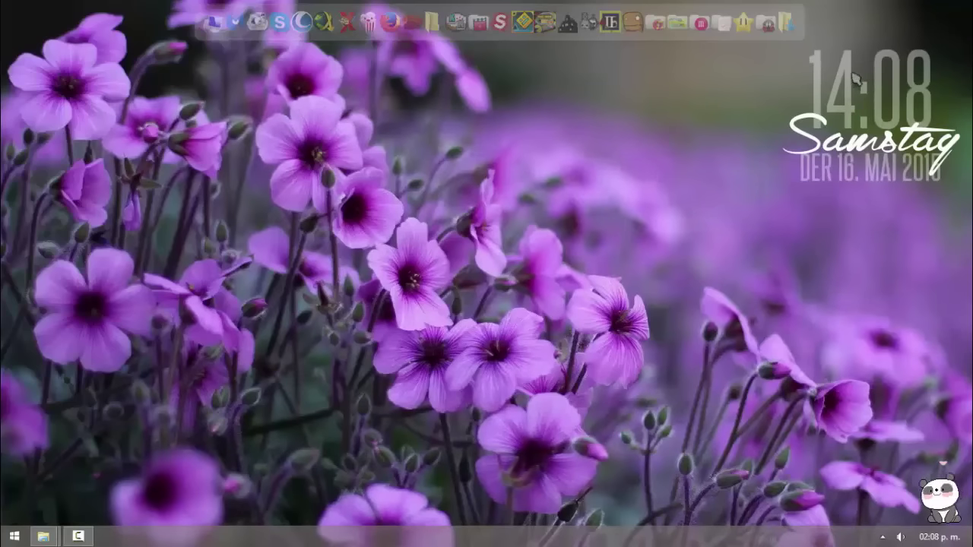
- Install the magic white 2 eng skin package from the Rainmeter skins recopilados I folder
{"action": "key", "text": "alt+Tab"}
{"action": "left_click_drag", "start_coordinate": [474, 307], "coordinate": [532, 211]}
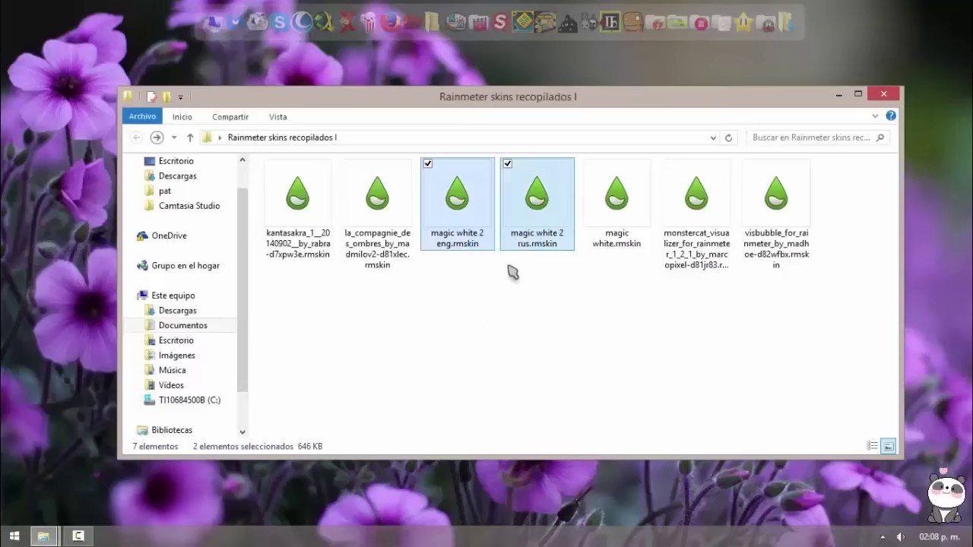
{"action": "left_click", "coordinate": [474, 215]}
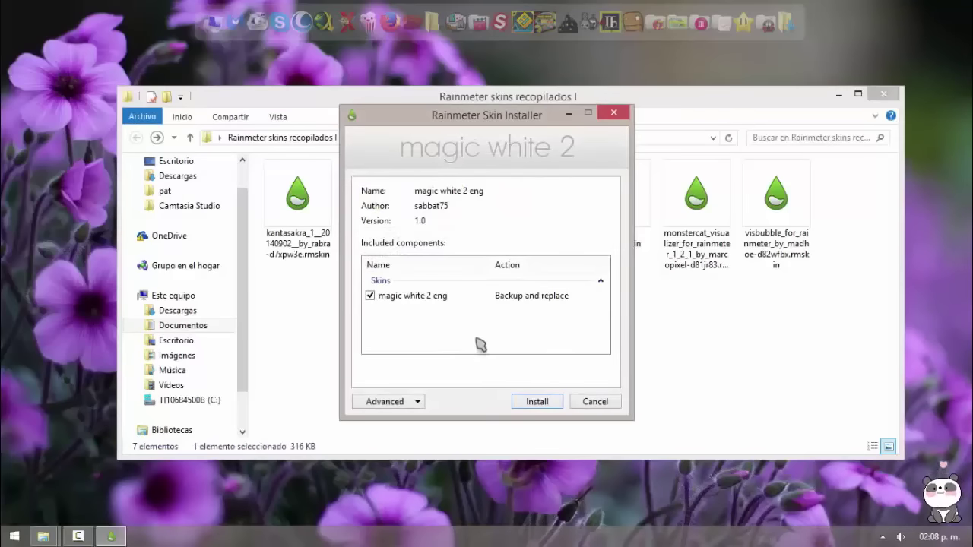
{"action": "left_click", "coordinate": [538, 403]}
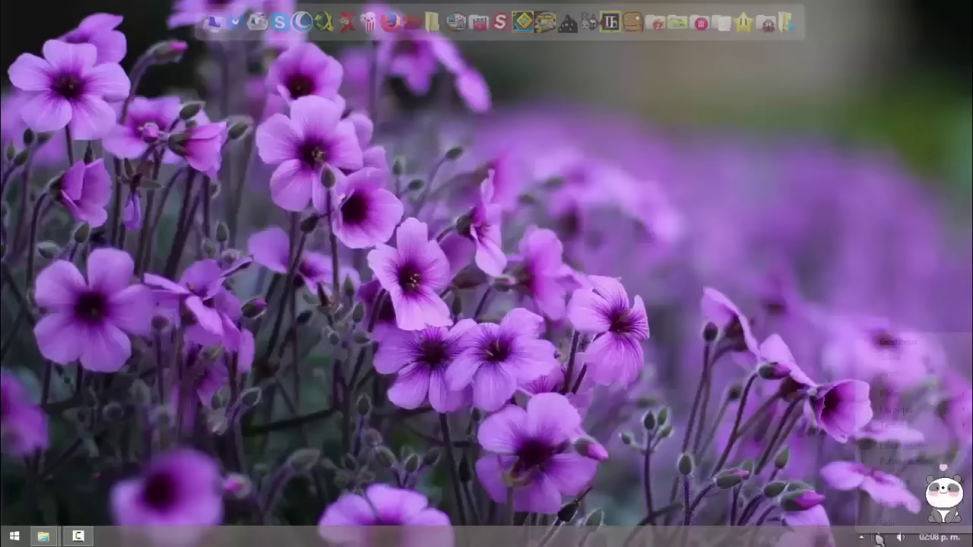
- Load the magic white 2 eng Time, bookmarks and hhd (C) skins and stack them in the desktop's upper-left area
{"action": "mouse_move", "coordinate": [904, 396]}
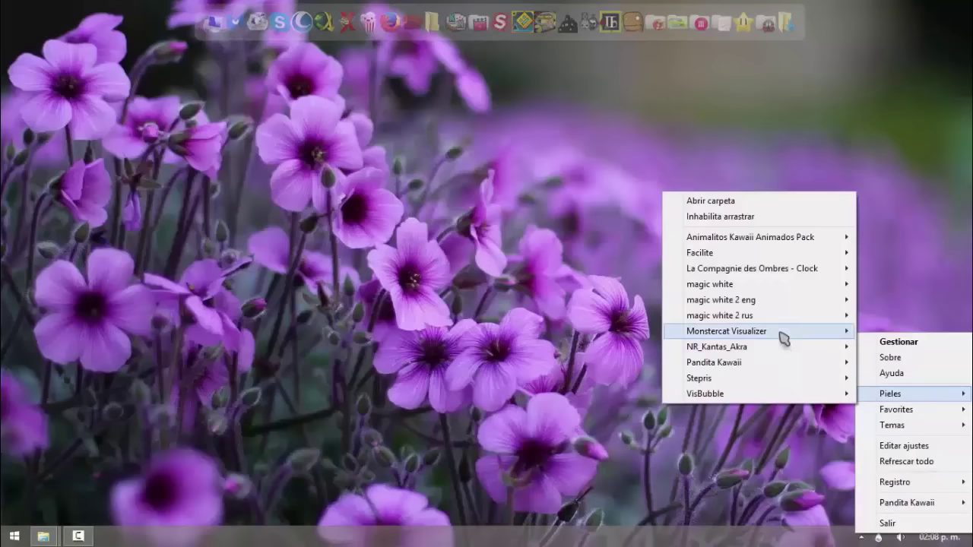
{"action": "mouse_move", "coordinate": [787, 300]}
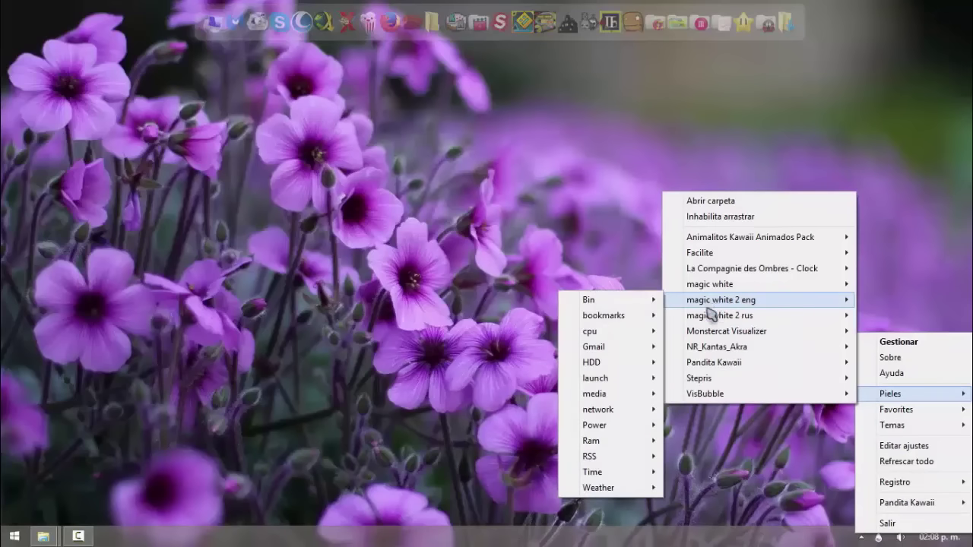
{"action": "mouse_move", "coordinate": [711, 317]}
{"action": "mouse_move", "coordinate": [611, 304]}
{"action": "mouse_move", "coordinate": [600, 472]}
{"action": "left_click", "coordinate": [522, 472]}
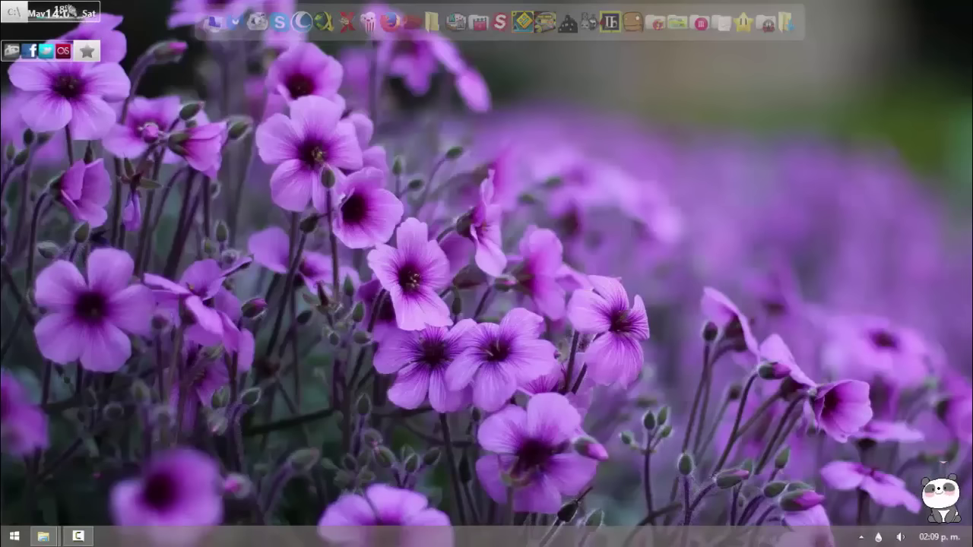
{"action": "left_click_drag", "start_coordinate": [80, 13], "coordinate": [80, 89]}
- Load the magic white 2 eng launch skin and place it directly below the drive C skin
{"action": "right_click", "coordinate": [80, 90]}
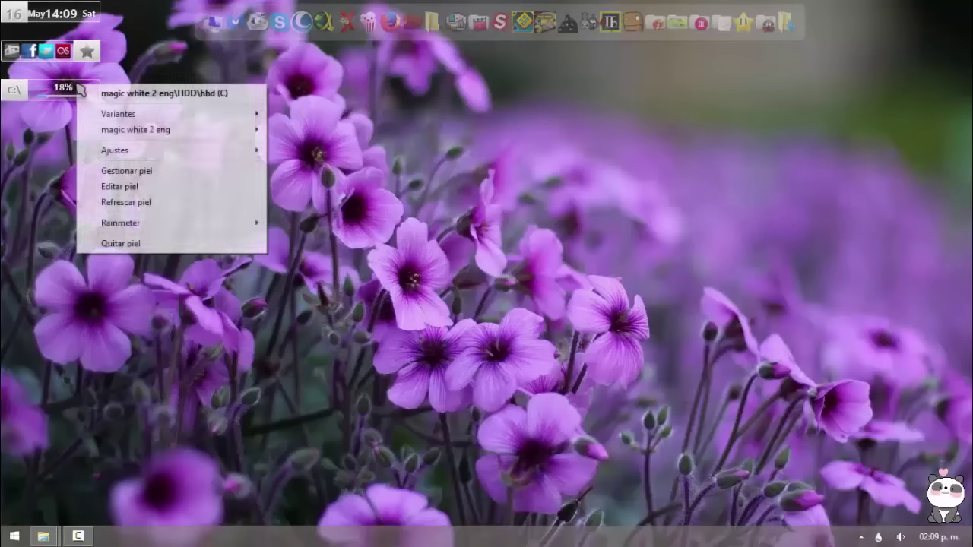
{"action": "mouse_move", "coordinate": [184, 130]}
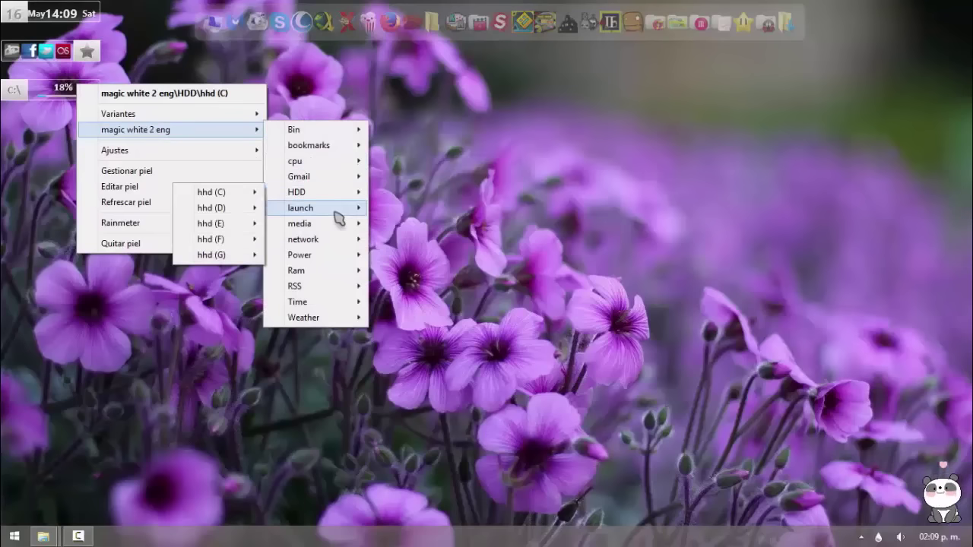
{"action": "mouse_move", "coordinate": [338, 219]}
{"action": "left_click", "coordinate": [245, 213]}
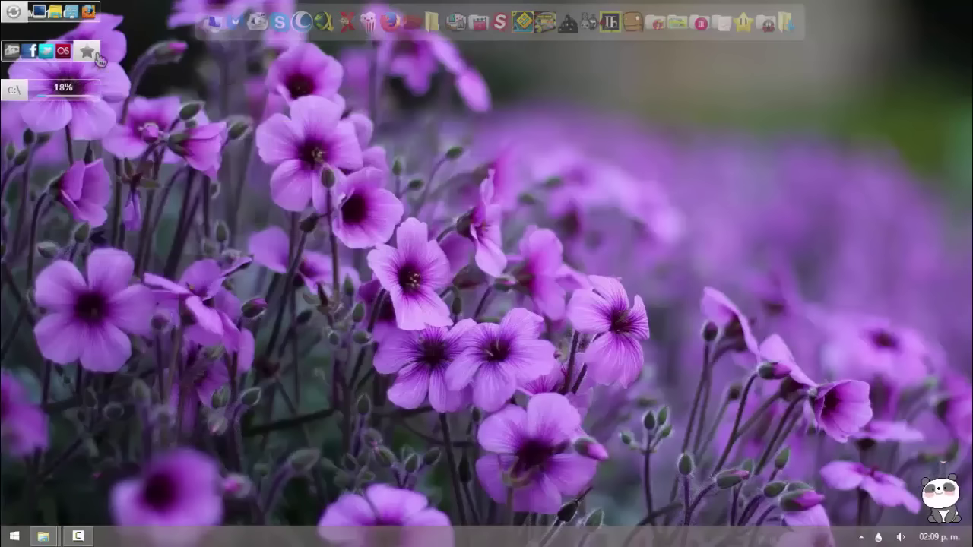
{"action": "left_click_drag", "start_coordinate": [60, 11], "coordinate": [103, 73]}
{"action": "left_click_drag", "start_coordinate": [148, 104], "coordinate": [98, 154]}
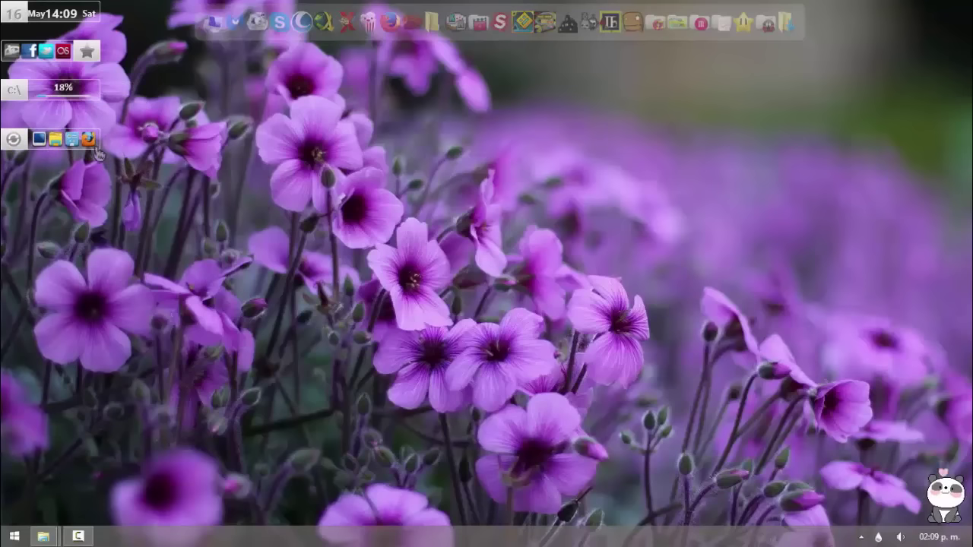
- Test the launch skin's libraries, Control Panel and Computer shortcuts and close the windows they open
{"action": "left_click", "coordinate": [55, 141]}
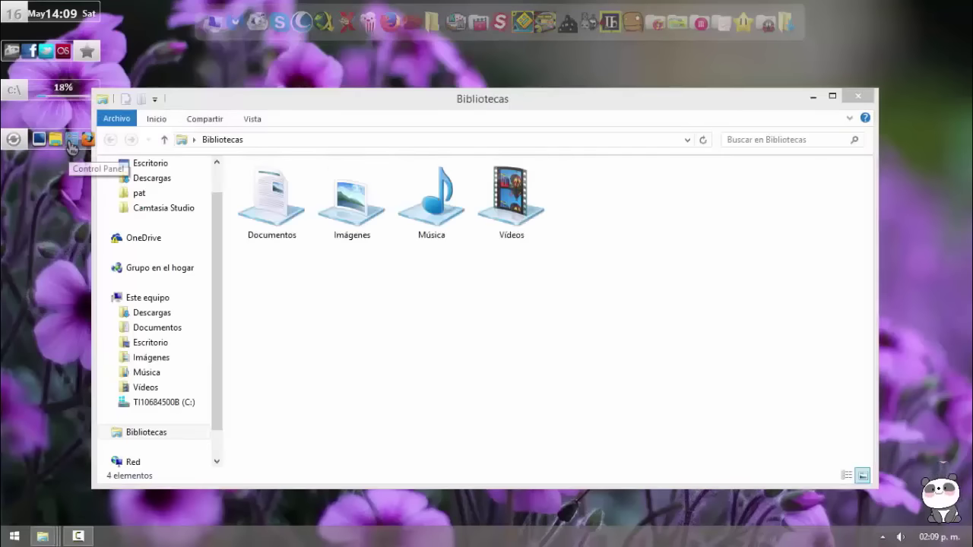
{"action": "left_click", "coordinate": [72, 141]}
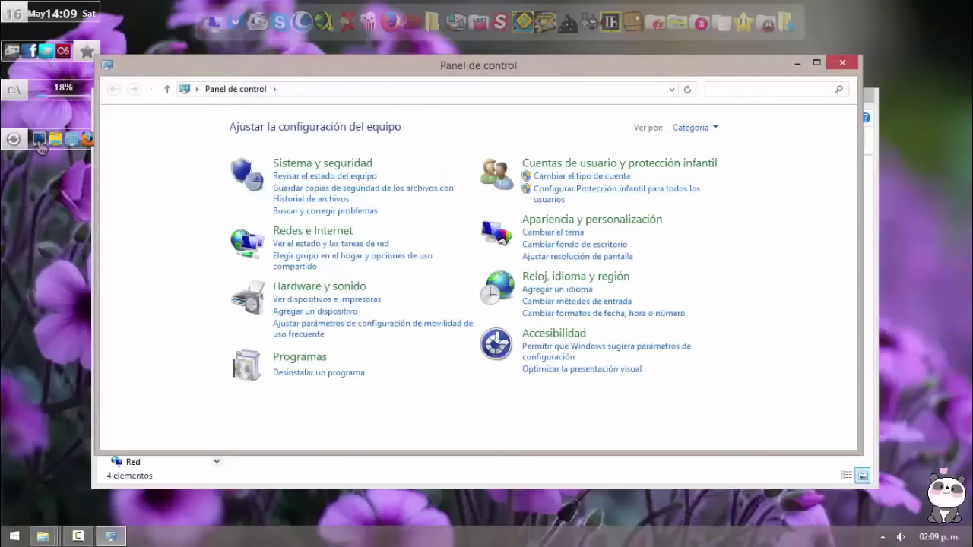
{"action": "left_click", "coordinate": [39, 141]}
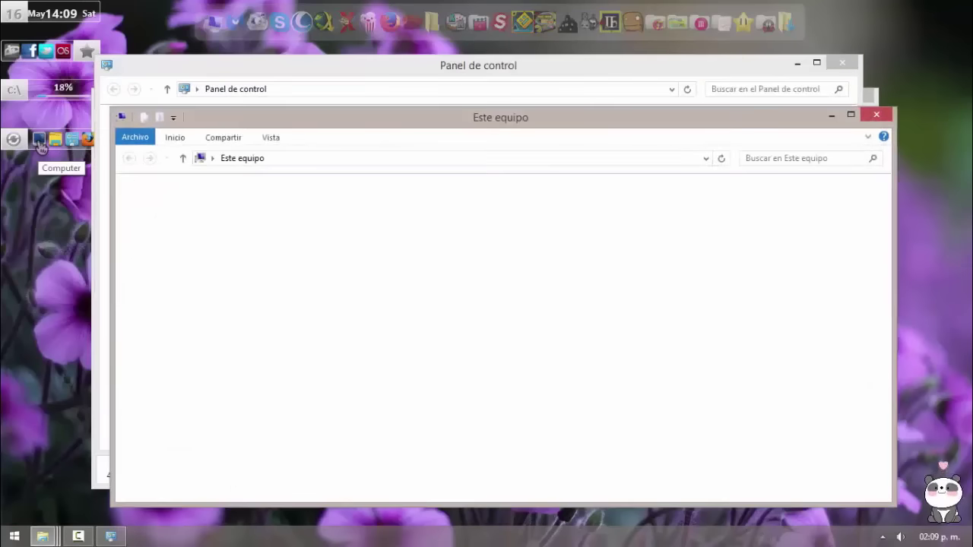
{"action": "left_click", "coordinate": [876, 115]}
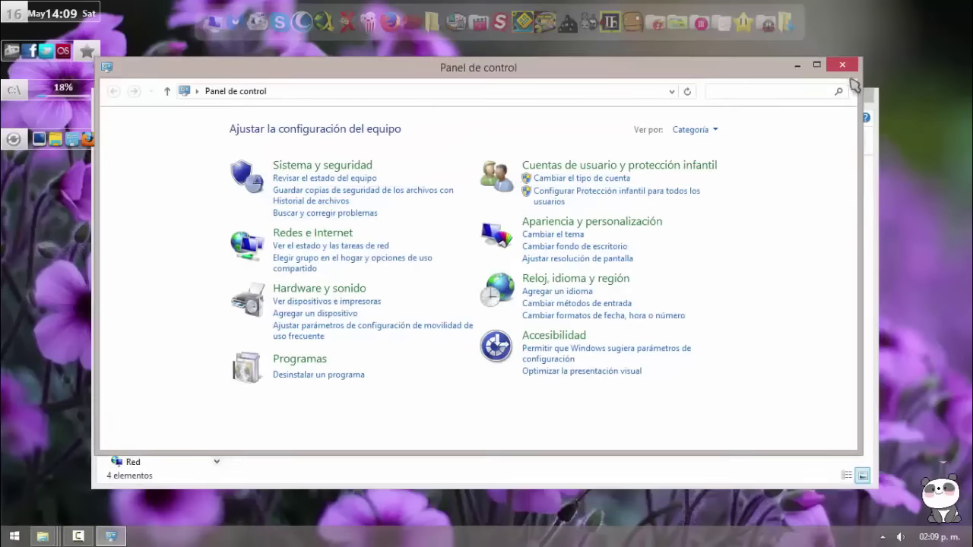
{"action": "left_click", "coordinate": [843, 65]}
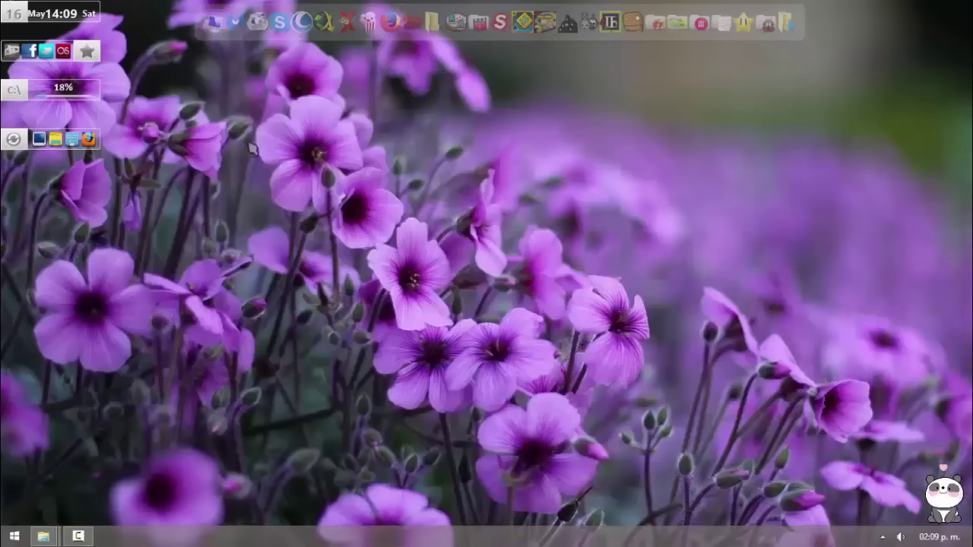
- Load the Time Rus.ini and cpu skins from magic white 2 rus and place them below the launch skin
{"action": "right_click", "coordinate": [91, 83]}
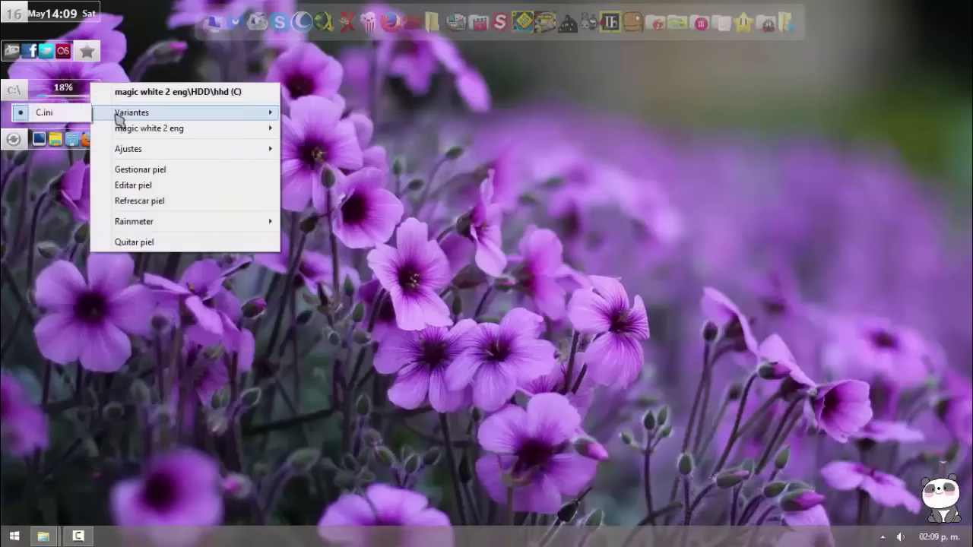
{"action": "mouse_move", "coordinate": [202, 221]}
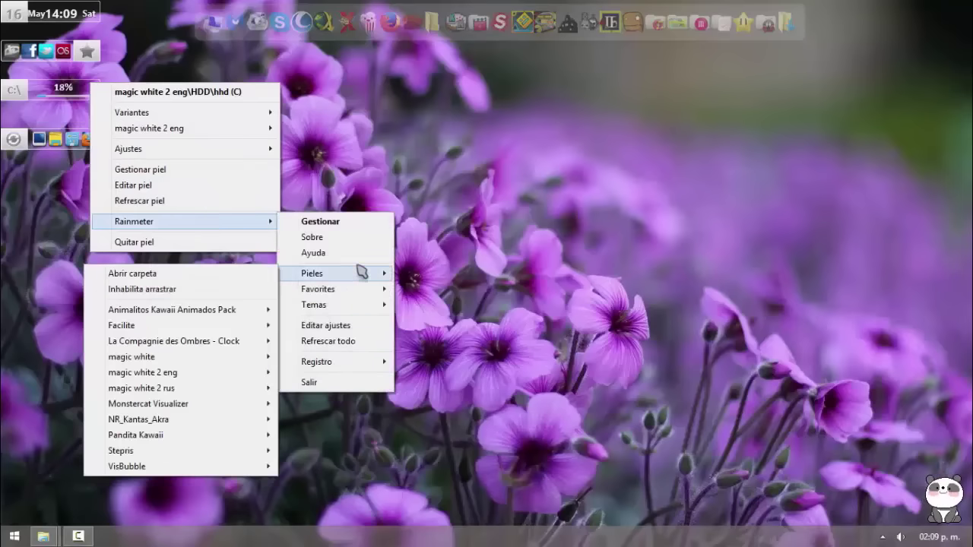
{"action": "mouse_move", "coordinate": [311, 274]}
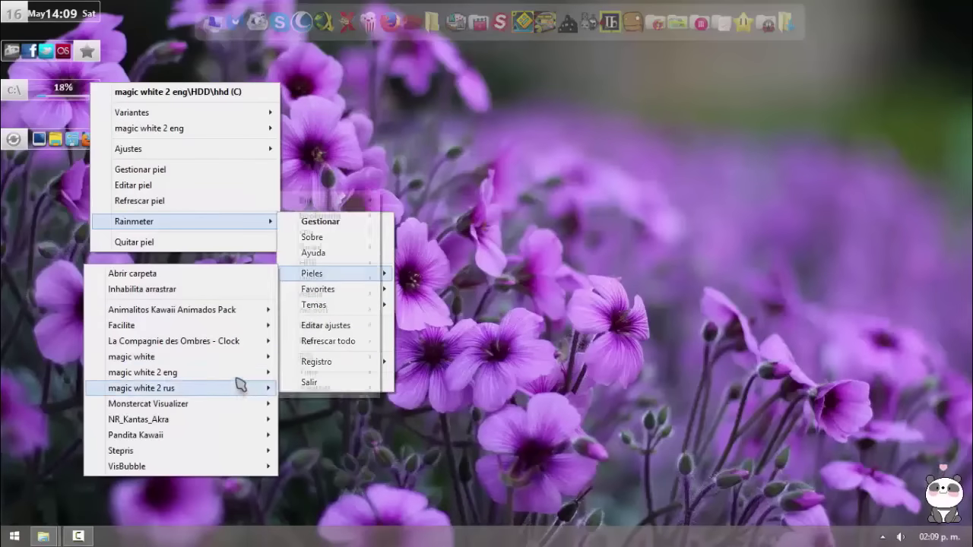
{"action": "mouse_move", "coordinate": [238, 382]}
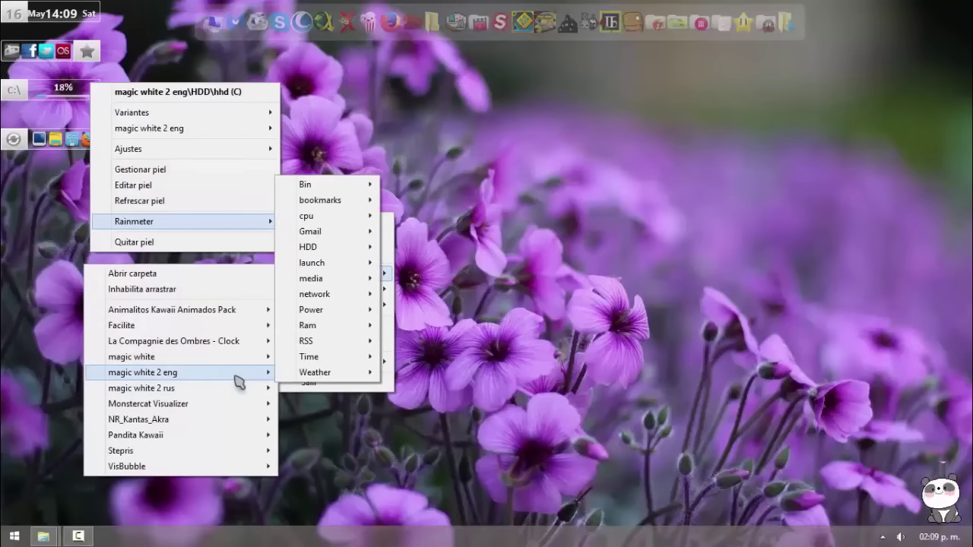
{"action": "mouse_move", "coordinate": [315, 387]}
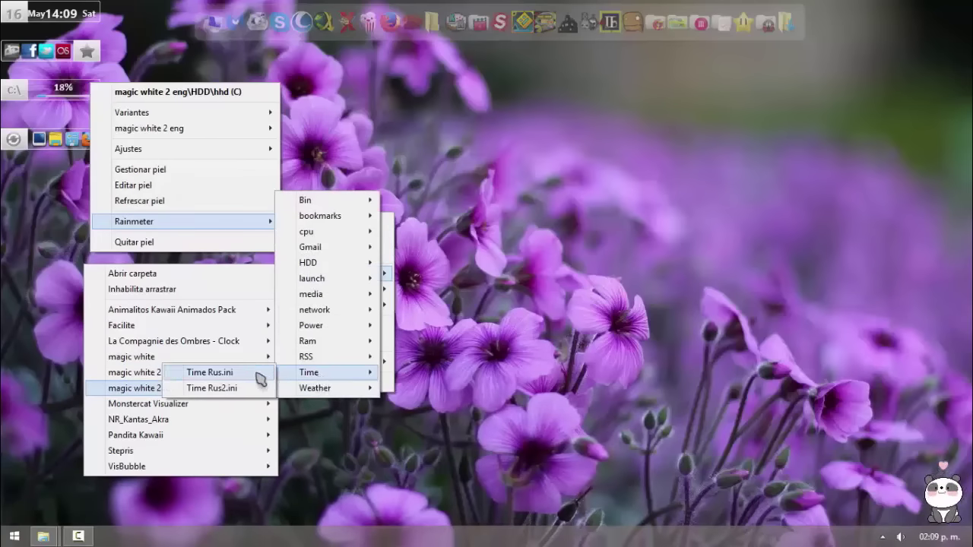
{"action": "left_click", "coordinate": [259, 372]}
{"action": "left_click_drag", "start_coordinate": [99, 25], "coordinate": [94, 189]}
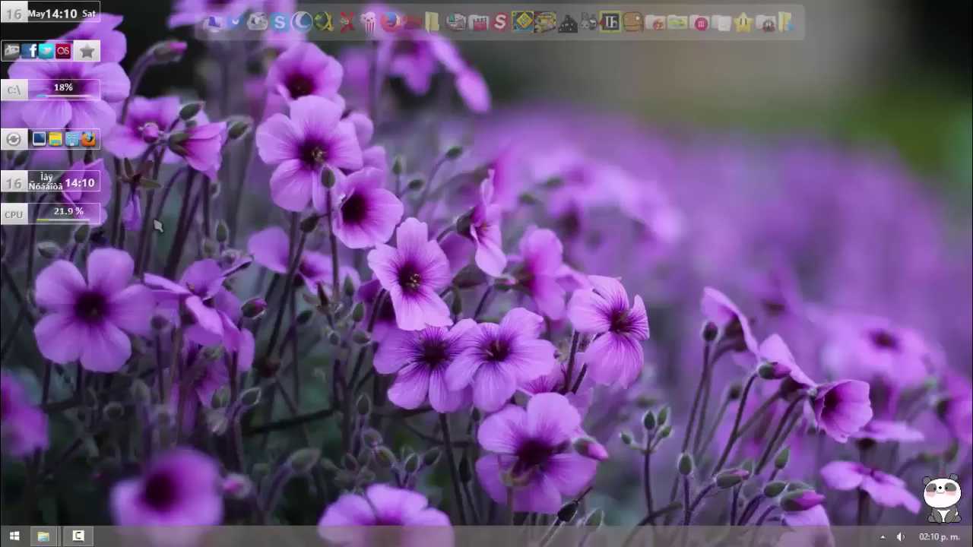
- Load the Weather skin from magic white 2 rus and place it in the desktop's upper-right corner
{"action": "right_click", "coordinate": [92, 215]}
{"action": "mouse_move", "coordinate": [226, 262]}
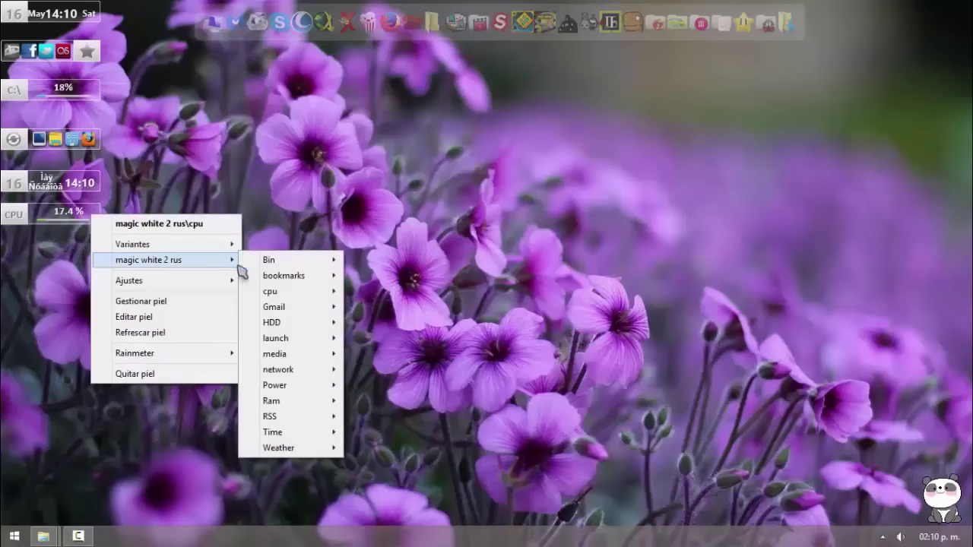
{"action": "mouse_move", "coordinate": [295, 375]}
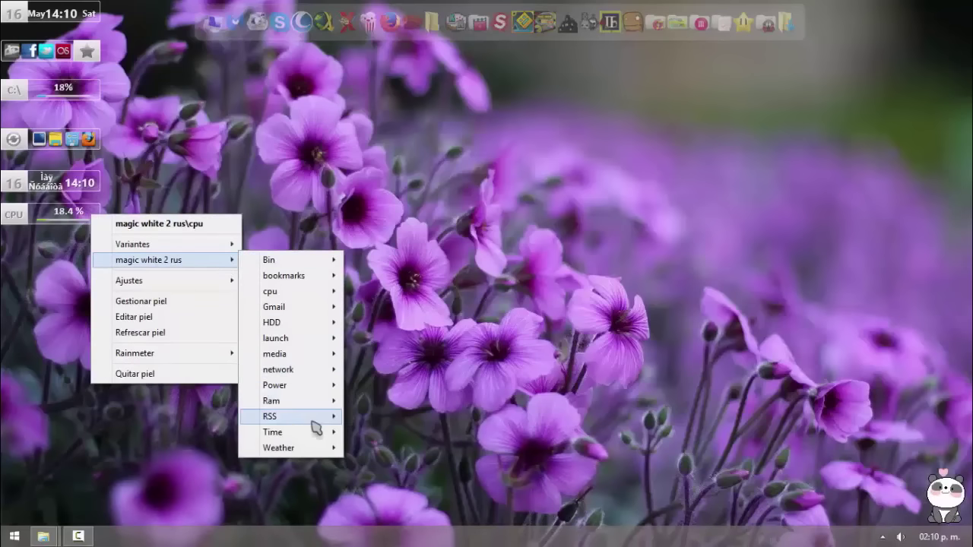
{"action": "mouse_move", "coordinate": [313, 432]}
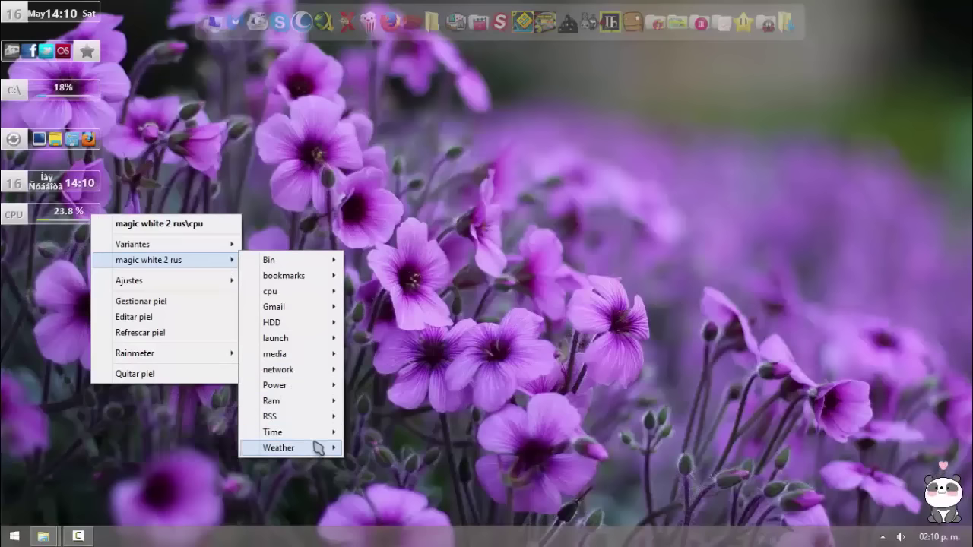
{"action": "left_click", "coordinate": [209, 450]}
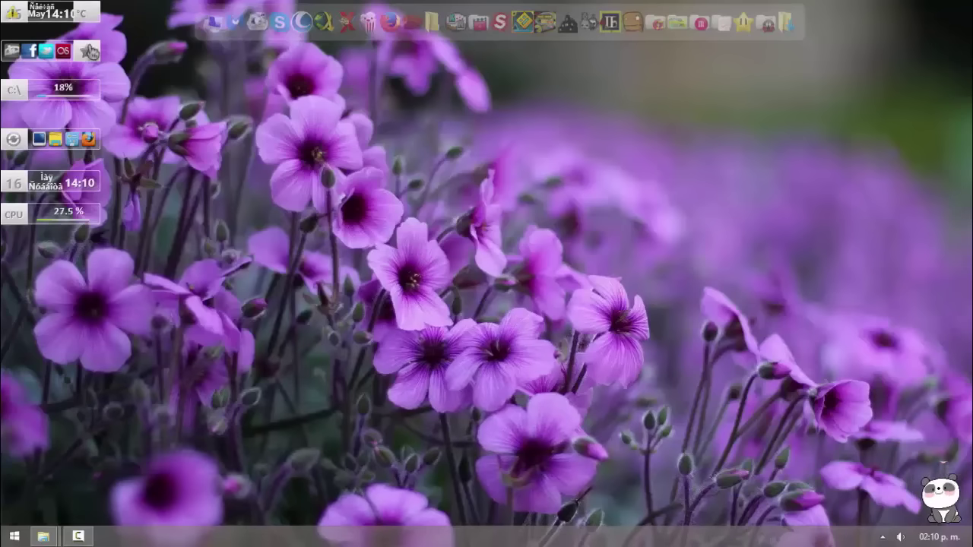
{"action": "left_click_drag", "start_coordinate": [65, 15], "coordinate": [927, 33]}
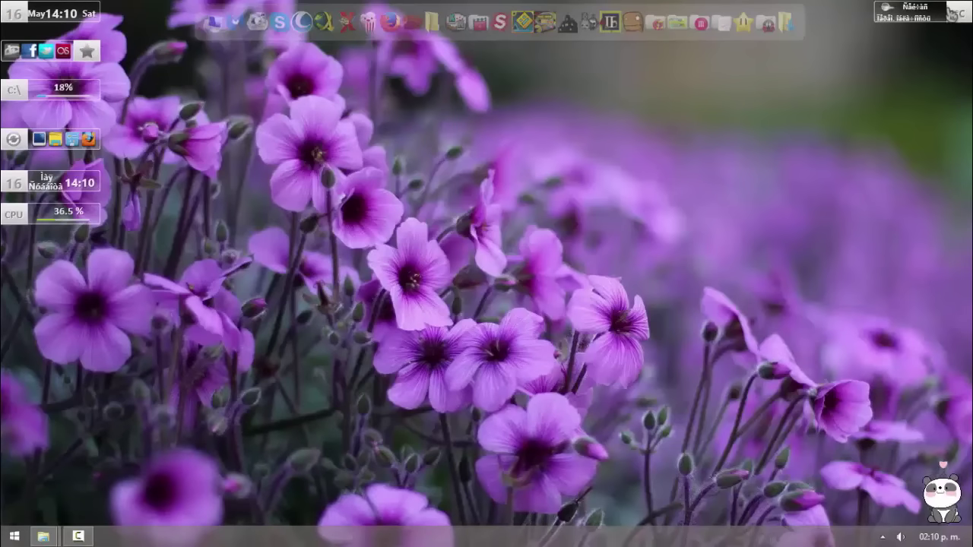
{"action": "right_click", "coordinate": [902, 17]}
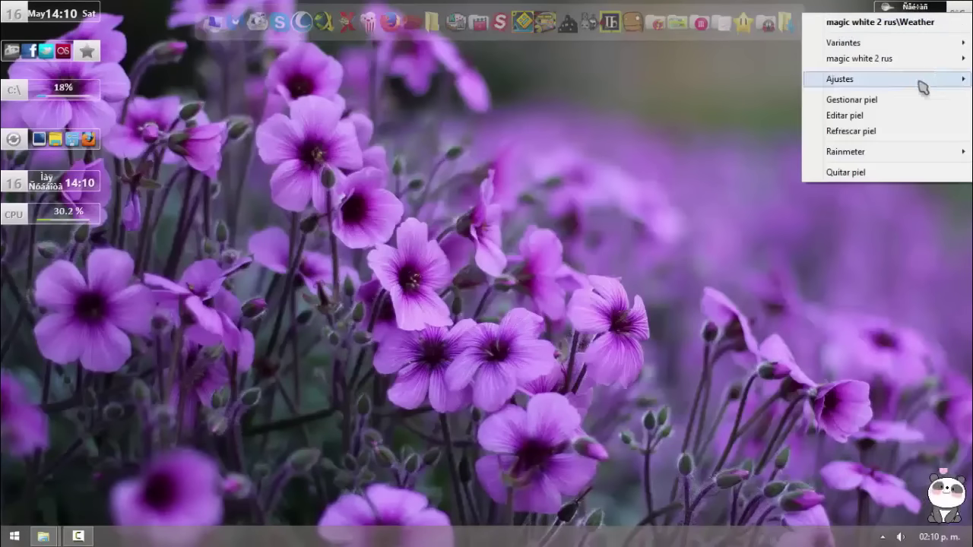
{"action": "mouse_move", "coordinate": [870, 79]}
{"action": "left_click", "coordinate": [693, 65]}
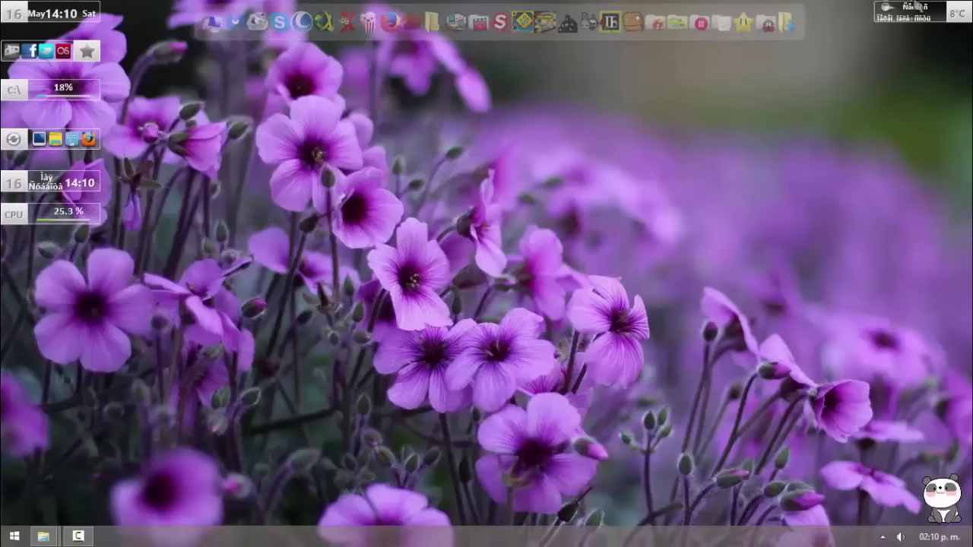
{"action": "mouse_move", "coordinate": [918, 7]}
{"action": "left_mouse_down"}
{"action": "mouse_move", "coordinate": [916, 164]}
{"action": "mouse_move", "coordinate": [921, 38]}
{"action": "mouse_move", "coordinate": [912, 40]}
{"action": "mouse_move", "coordinate": [922, 19]}
{"action": "left_mouse_up"}
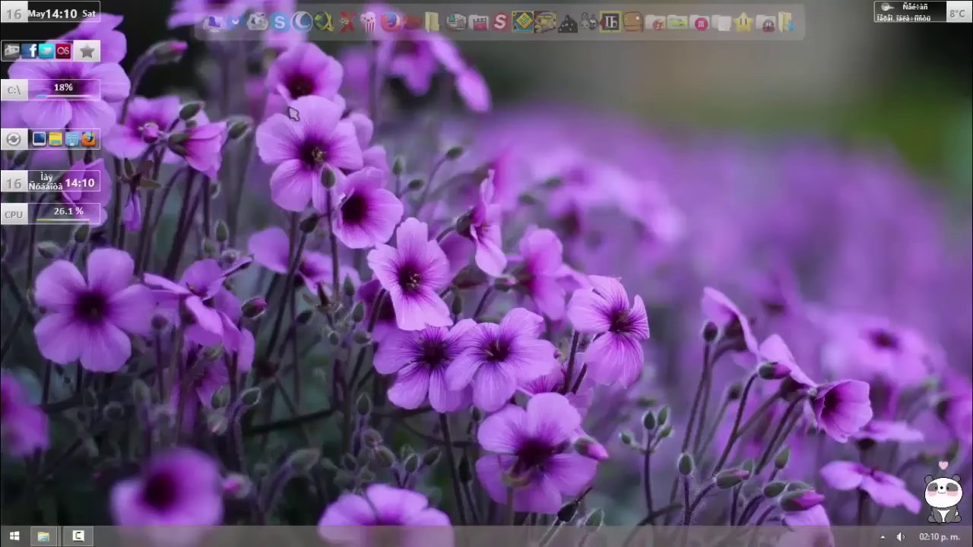
- Unload the Weather skin and the magic white 2 eng Time, bookmarks, drive C and launch skins
{"action": "right_click", "coordinate": [895, 16]}
{"action": "left_click", "coordinate": [877, 174]}
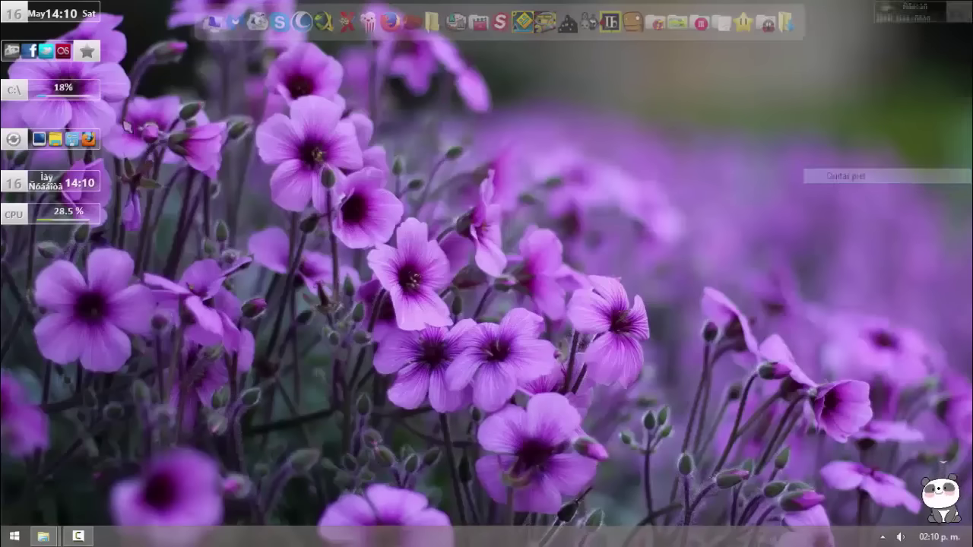
{"action": "right_click", "coordinate": [86, 19]}
{"action": "left_click", "coordinate": [143, 174]}
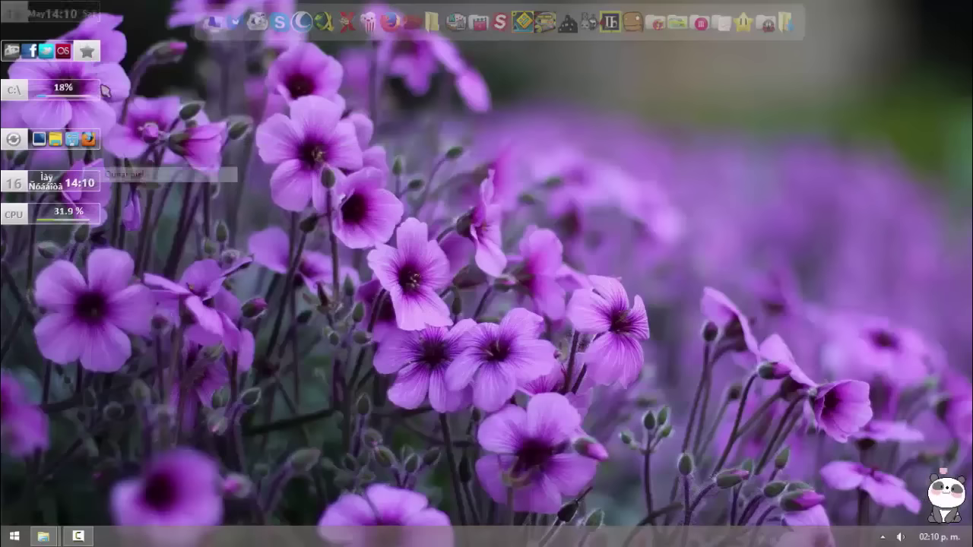
{"action": "right_click", "coordinate": [93, 52]}
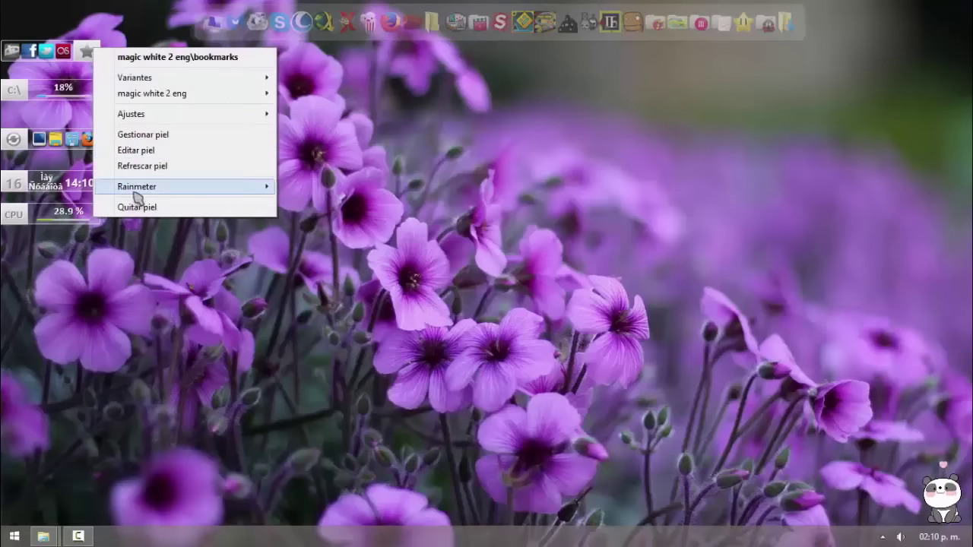
{"action": "left_click", "coordinate": [155, 206]}
{"action": "right_click", "coordinate": [81, 86]}
{"action": "left_click", "coordinate": [105, 244]}
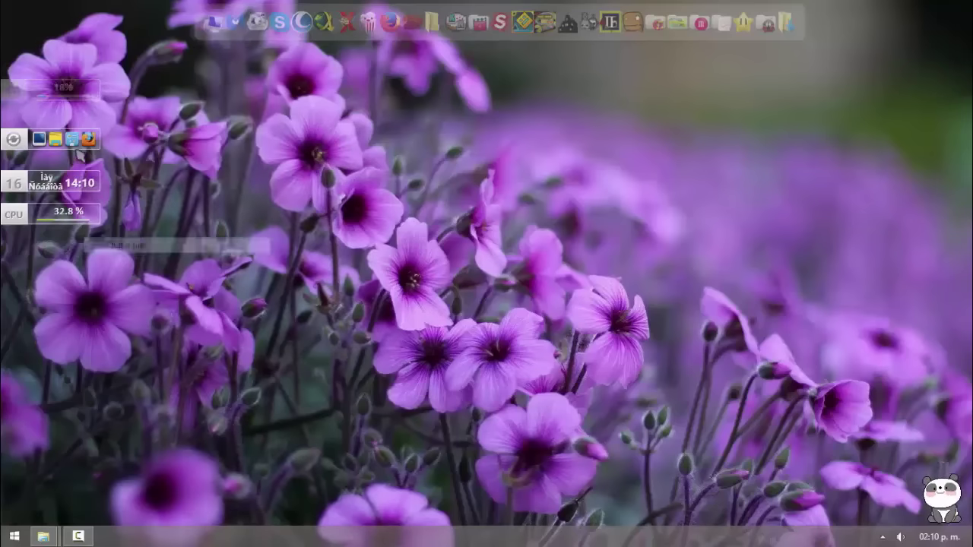
{"action": "right_click", "coordinate": [78, 142]}
{"action": "left_click", "coordinate": [120, 299]}
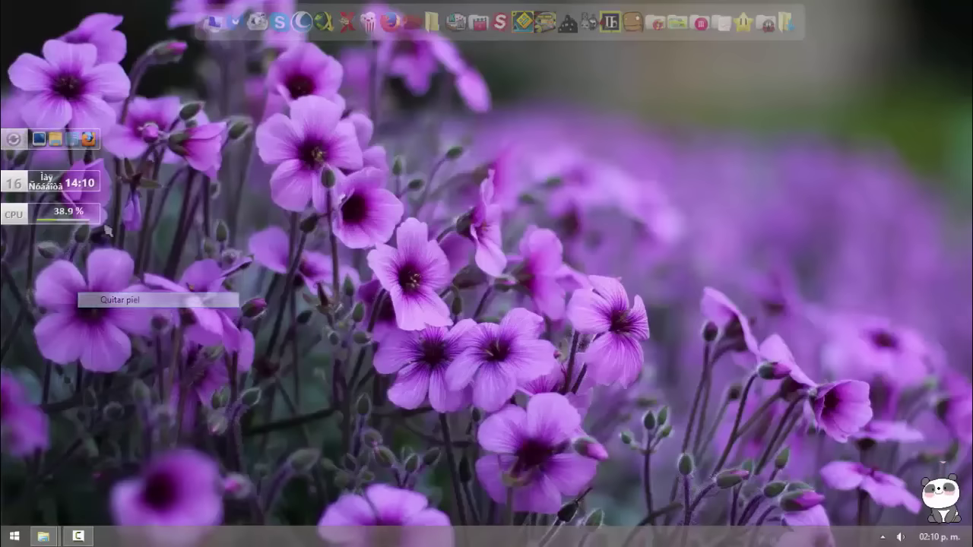
- Unload the remaining Time and cpu skins of magic white 2 rus from the desktop
{"action": "right_click", "coordinate": [95, 186]}
{"action": "left_click", "coordinate": [136, 344]}
{"action": "right_click", "coordinate": [84, 214]}
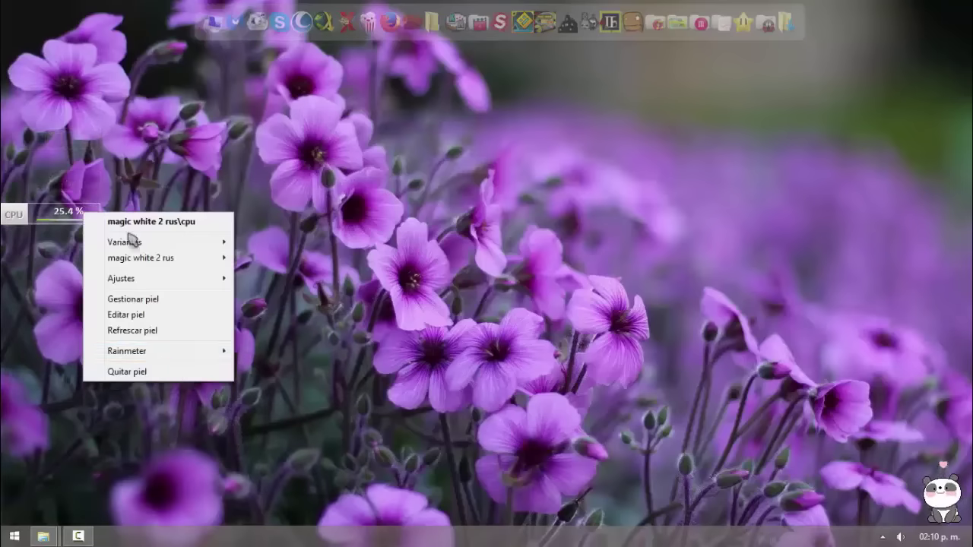
{"action": "left_click", "coordinate": [175, 371]}
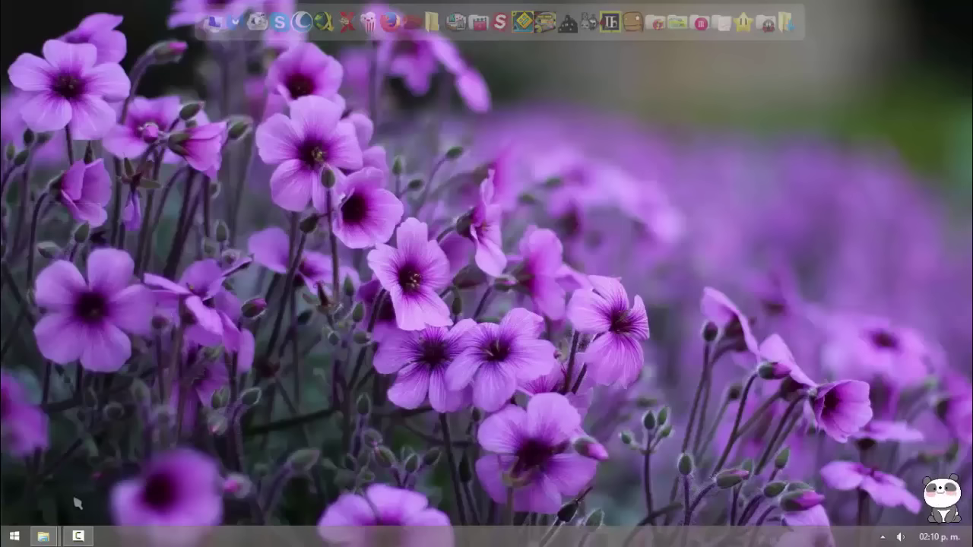
- Install magic white.rmskin from the Rainmeter skins recopilados I folder and minimize the folder window
{"action": "left_click", "coordinate": [57, 535]}
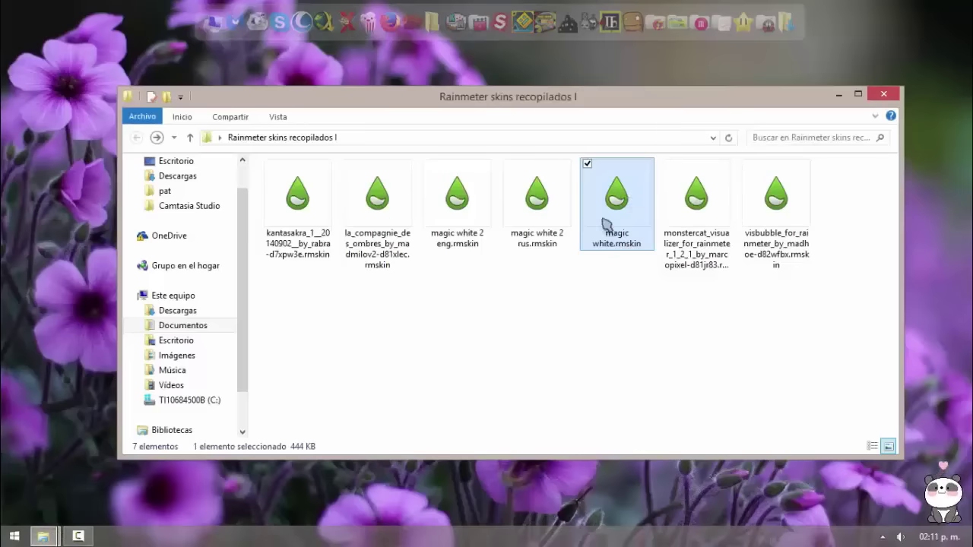
{"action": "double_click", "coordinate": [624, 204]}
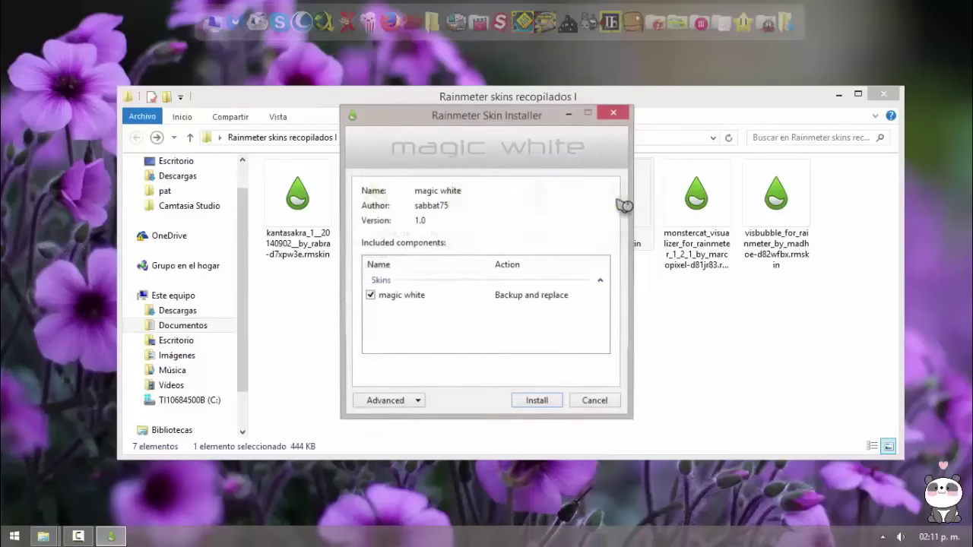
{"action": "left_click", "coordinate": [558, 402]}
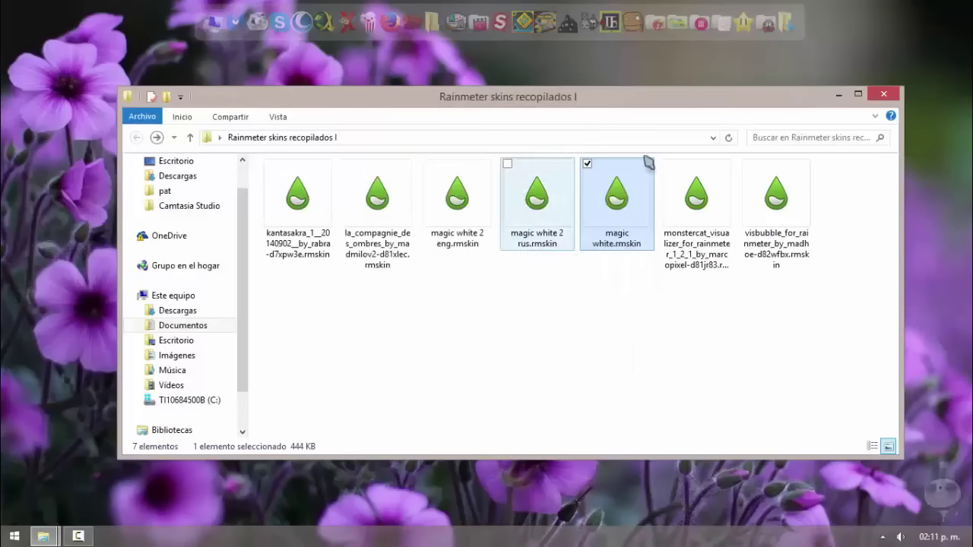
{"action": "left_click", "coordinate": [838, 93]}
- Load the Time skin from the newly installed magic white suite and keep it in the desktop's upper-left corner
{"action": "left_click", "coordinate": [881, 536]}
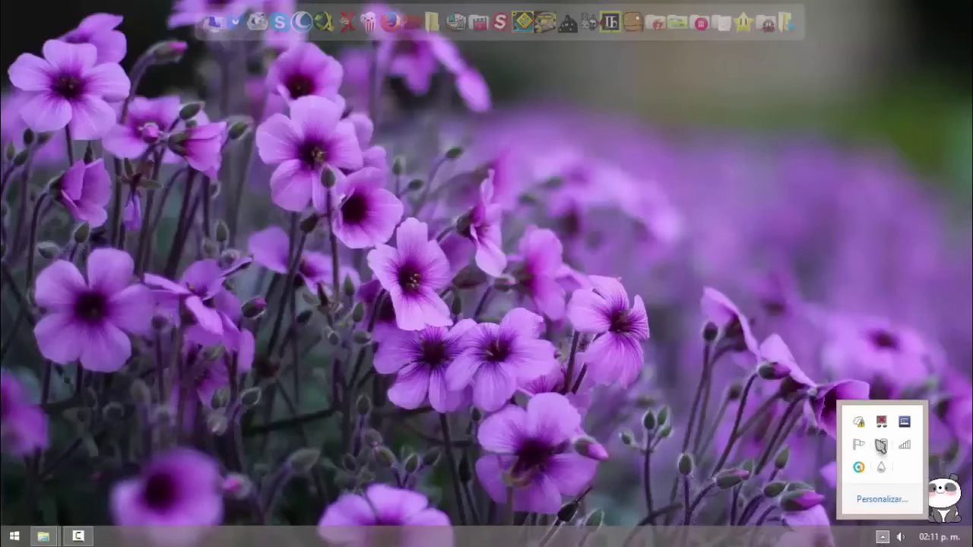
{"action": "right_click", "coordinate": [882, 444]}
{"action": "left_click", "coordinate": [908, 480]}
{"action": "right_click", "coordinate": [883, 467]}
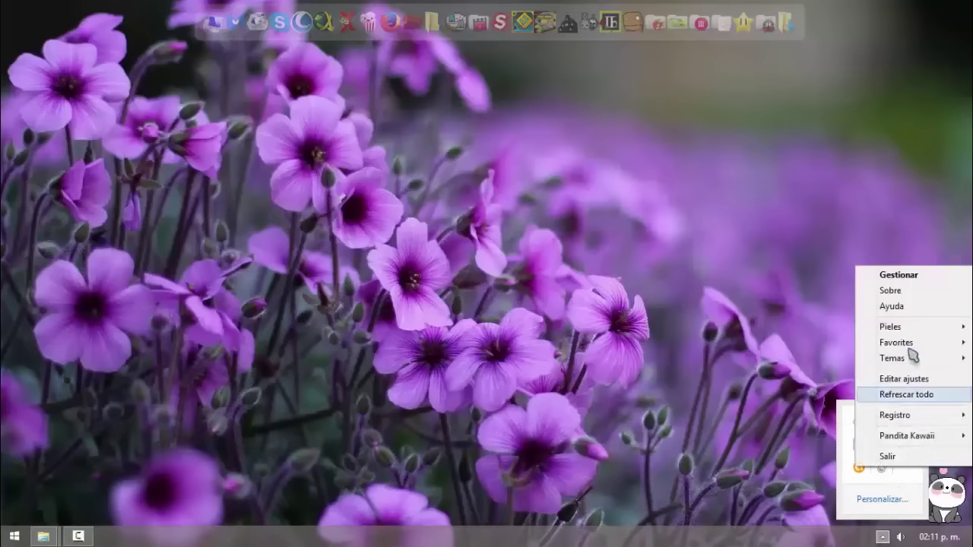
{"action": "mouse_move", "coordinate": [904, 329]}
{"action": "mouse_move", "coordinate": [798, 415]}
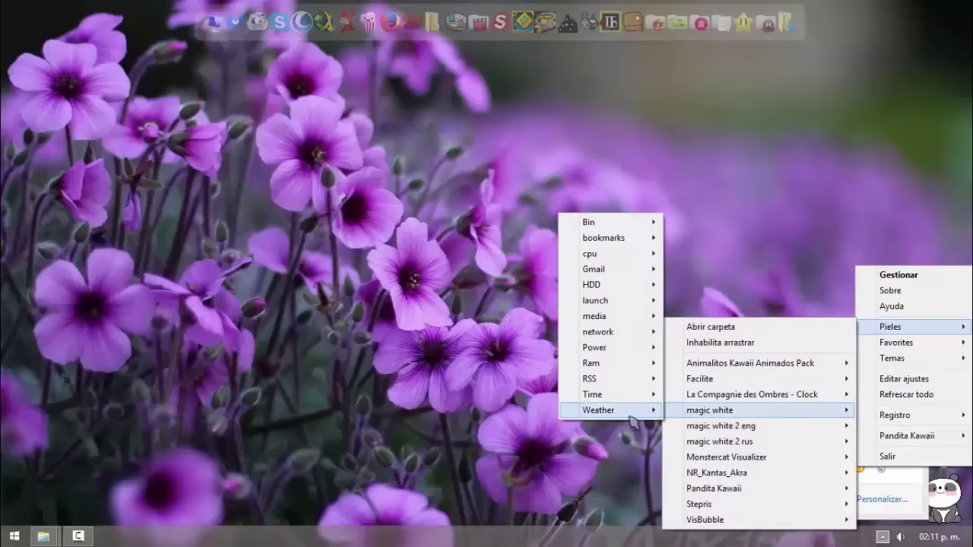
{"action": "mouse_move", "coordinate": [608, 394]}
{"action": "left_click", "coordinate": [521, 398]}
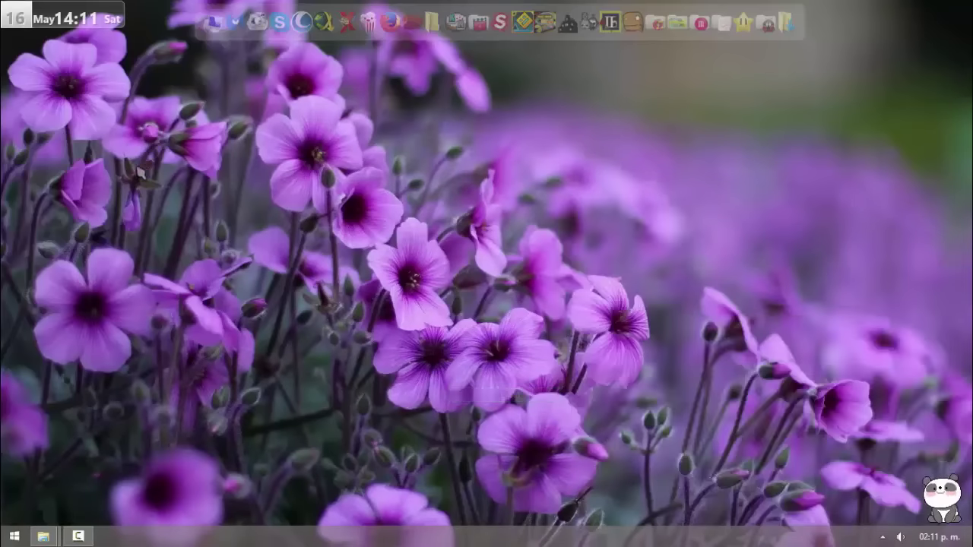
{"action": "mouse_move", "coordinate": [47, 12]}
{"action": "left_mouse_down"}
{"action": "mouse_move", "coordinate": [451, 195]}
{"action": "mouse_move", "coordinate": [50, 20]}
{"action": "left_mouse_up"}
- Load the magic white Bin skin and move it to the desktop's upper-right corner
{"action": "right_click", "coordinate": [51, 19]}
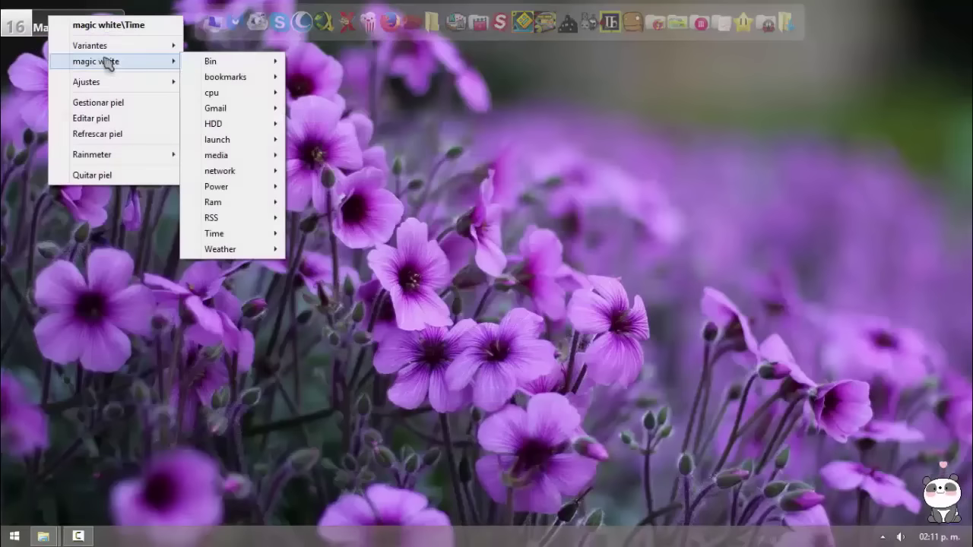
{"action": "left_click", "coordinate": [137, 61]}
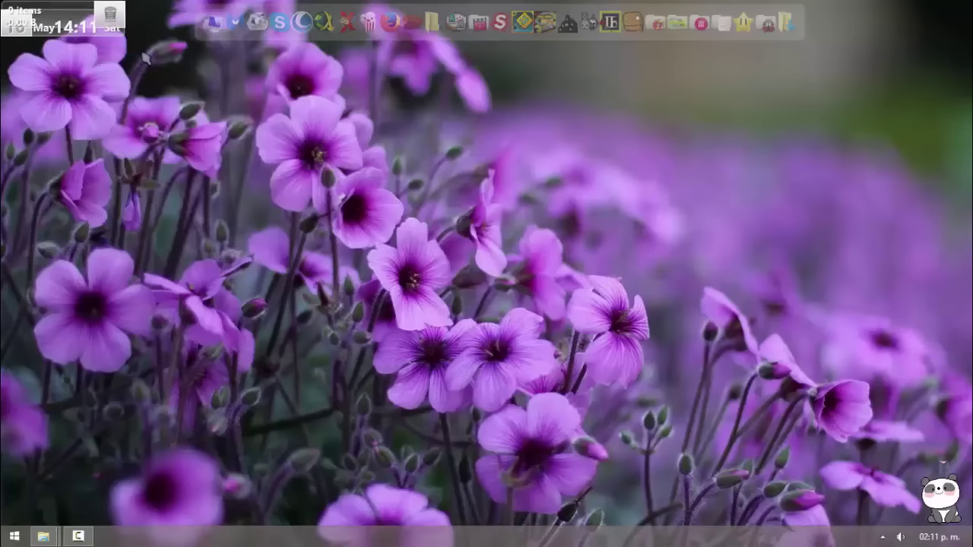
{"action": "left_click_drag", "start_coordinate": [51, 14], "coordinate": [914, 17]}
{"action": "right_click", "coordinate": [915, 17]}
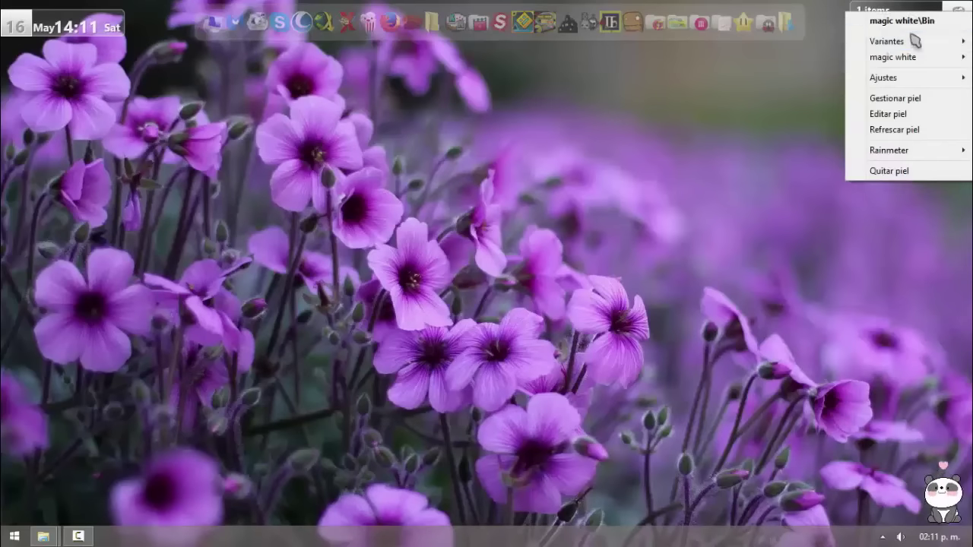
{"action": "left_click", "coordinate": [794, 84]}
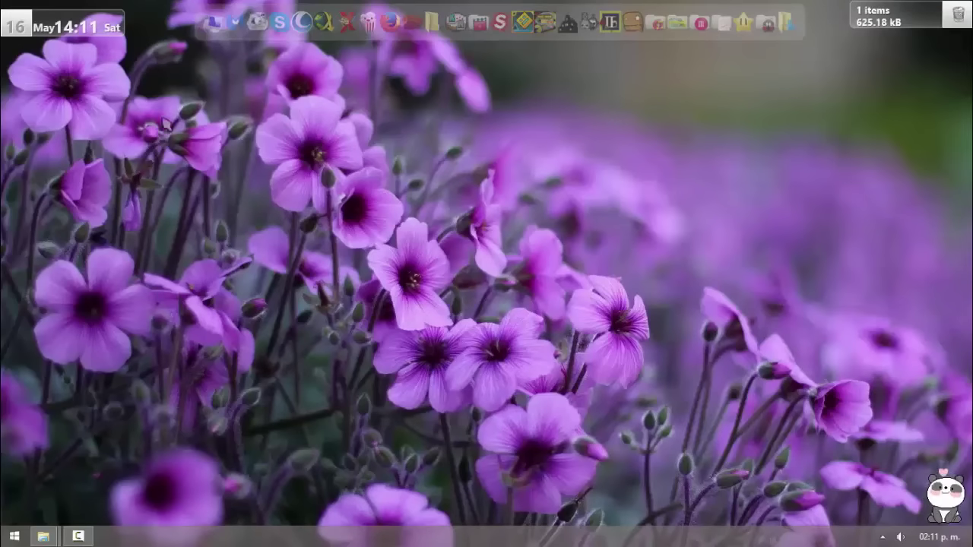
- Unload the magic white Time and Bin skins from the desktop
{"action": "right_click", "coordinate": [112, 42]}
{"action": "left_click", "coordinate": [201, 173]}
{"action": "right_click", "coordinate": [946, 14]}
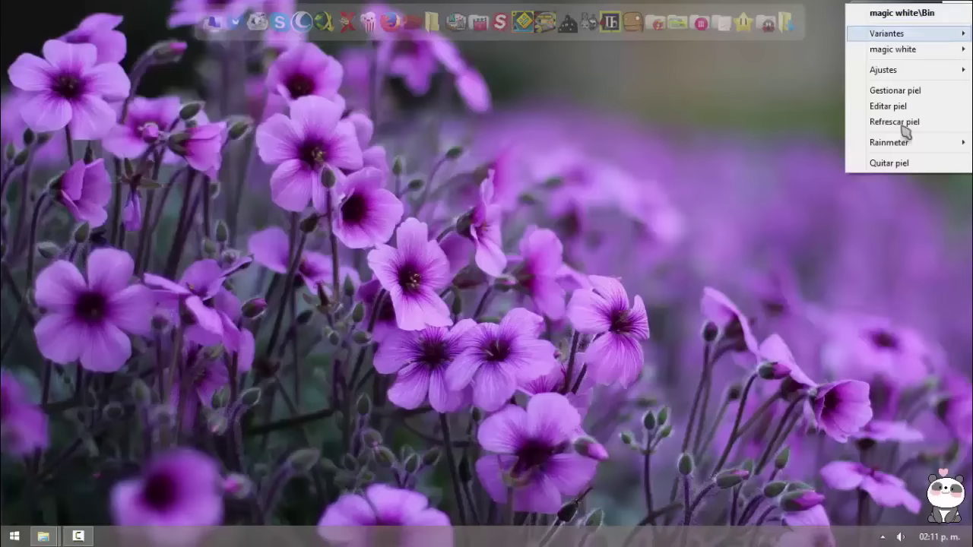
{"action": "left_click", "coordinate": [890, 163]}
- Install the Monstercat Visualizer package with SpotifyPlugin.dll and its included skins loaded, and minimize the folder window
{"action": "left_click", "coordinate": [43, 536]}
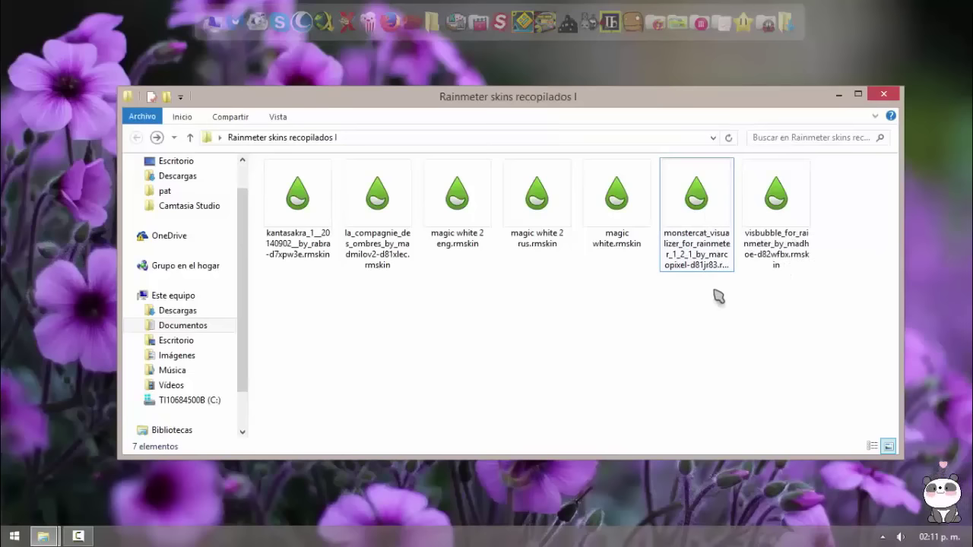
{"action": "left_click", "coordinate": [702, 210]}
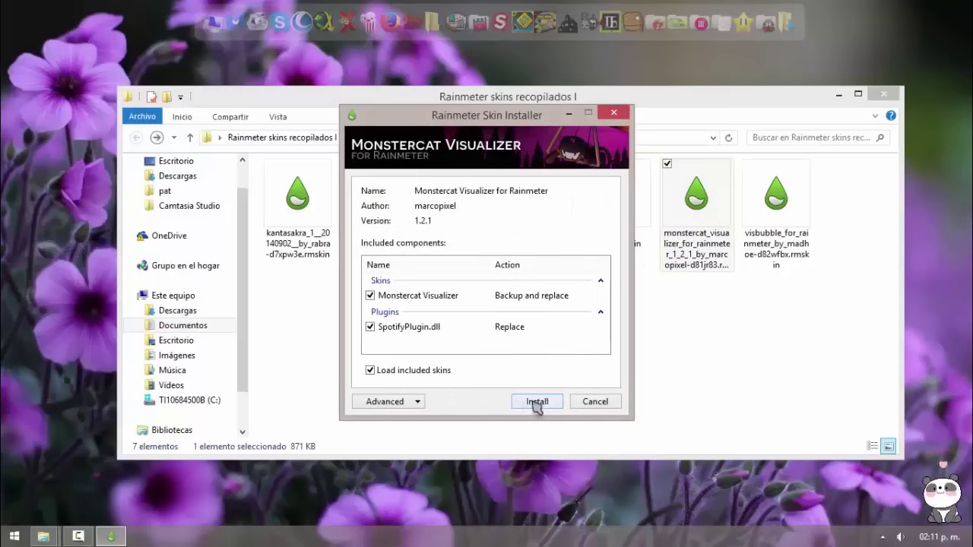
{"action": "left_click", "coordinate": [537, 402]}
{"action": "left_click", "coordinate": [839, 96]}
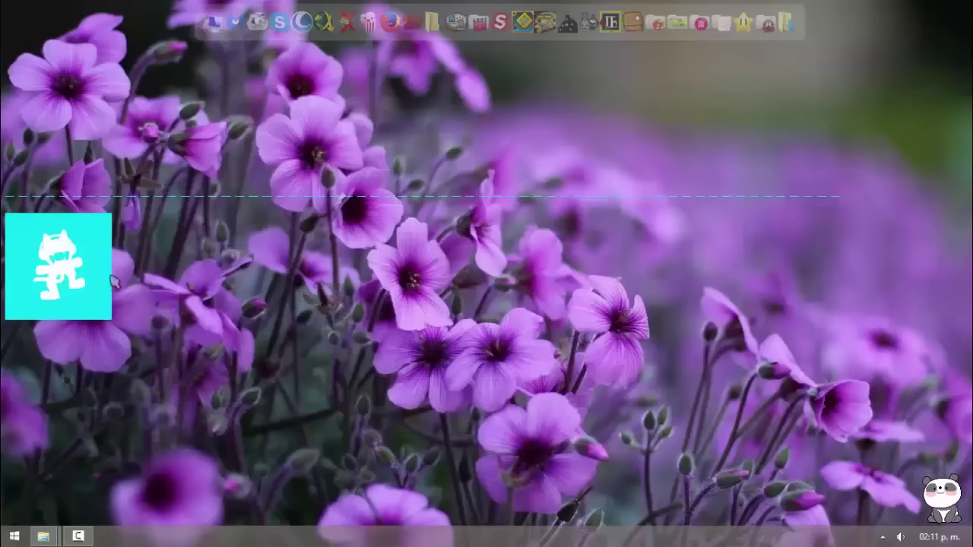
- Play the Drum&Bass Ravel Nightstar MP3 from the Musica folder, and move the visualizer down to just above the taskbar
{"action": "mouse_move", "coordinate": [90, 295]}
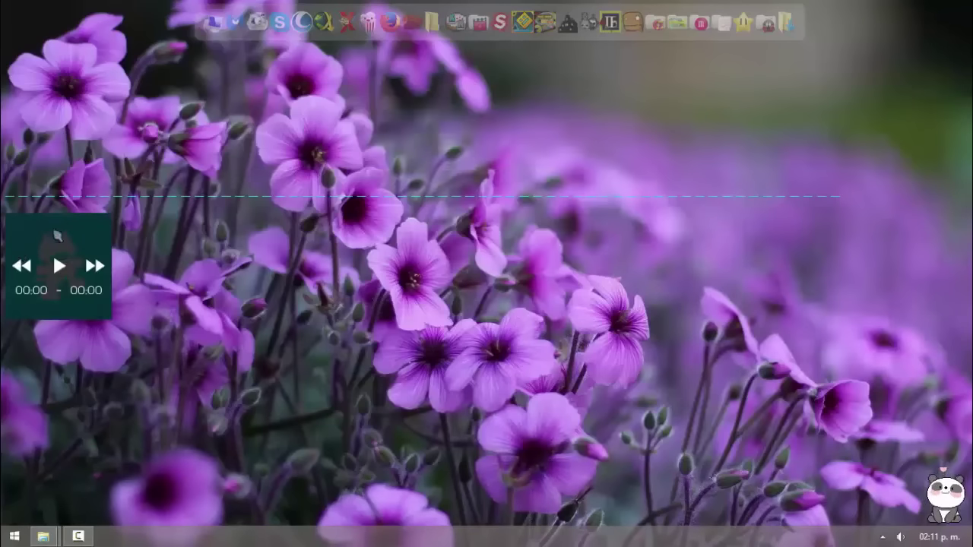
{"action": "left_click", "coordinate": [251, 461]}
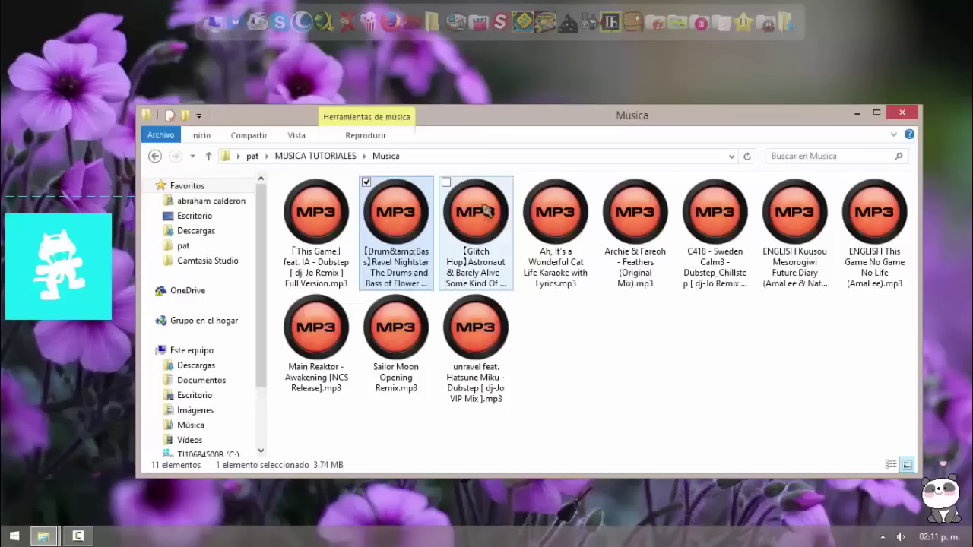
{"action": "left_click", "coordinate": [541, 350]}
{"action": "left_click", "coordinate": [417, 241]}
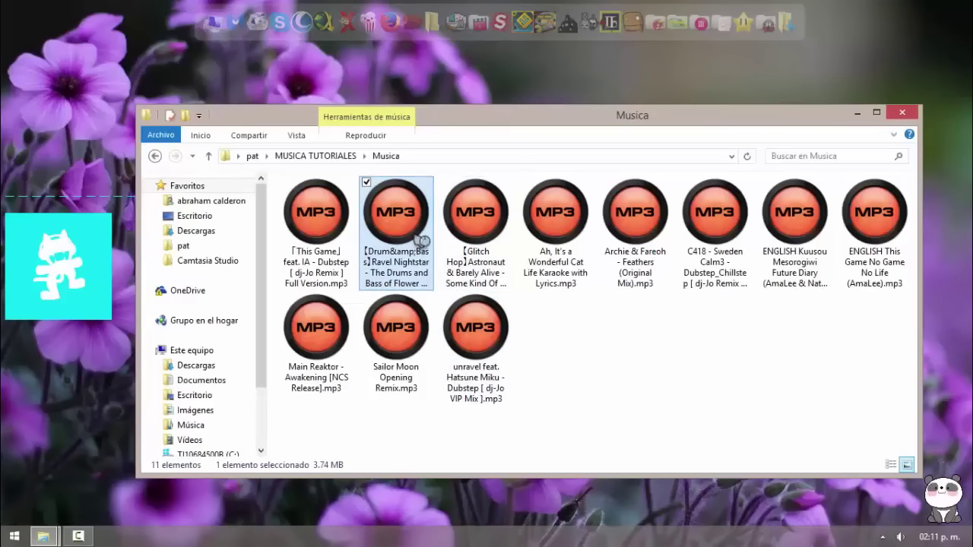
{"action": "double_click", "coordinate": [417, 214]}
{"action": "left_click", "coordinate": [857, 113]}
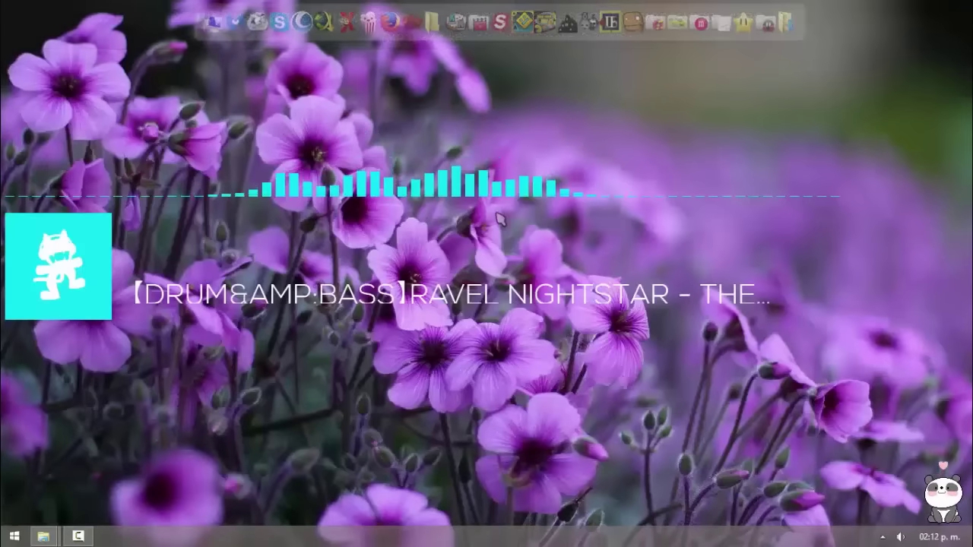
{"action": "left_click_drag", "start_coordinate": [490, 198], "coordinate": [482, 403]}
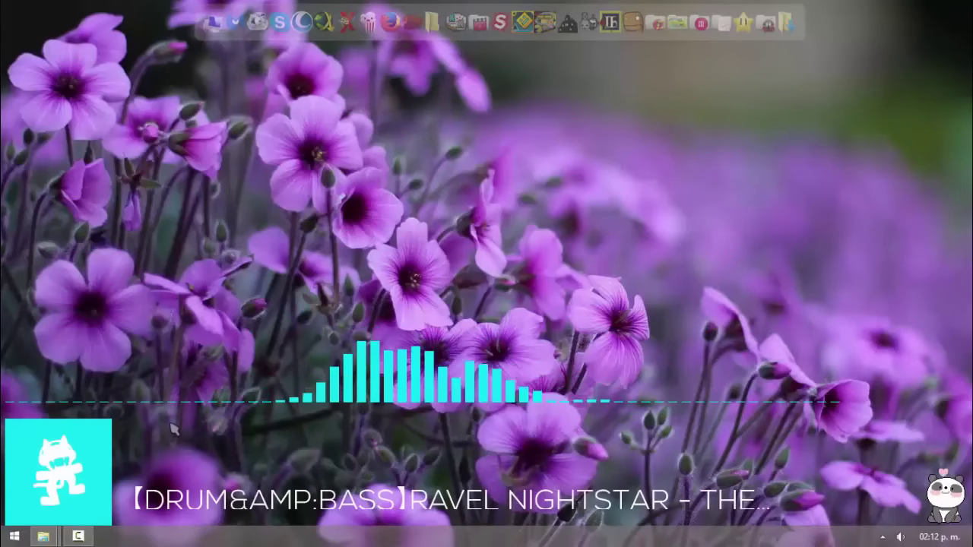
{"action": "right_click", "coordinate": [64, 457]}
{"action": "left_click", "coordinate": [161, 247]}
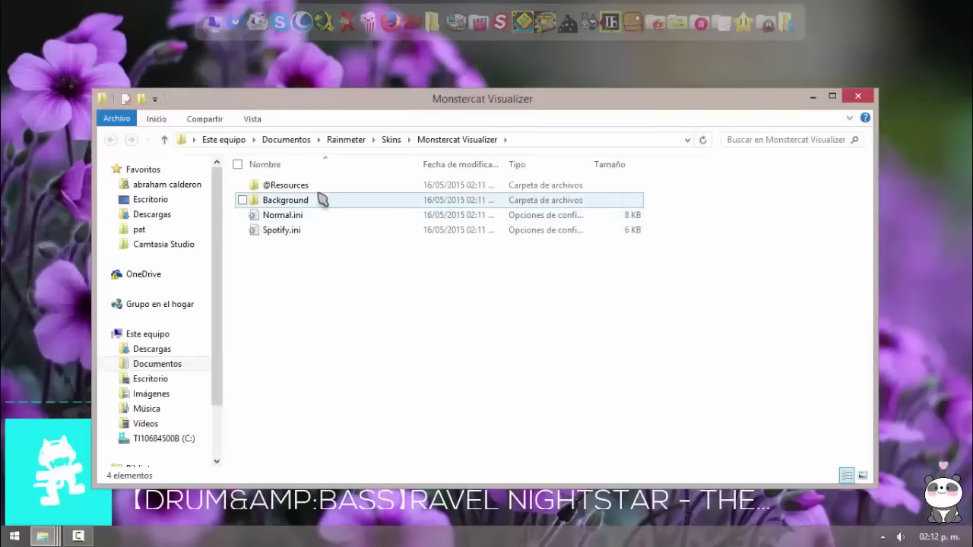
{"action": "double_click", "coordinate": [322, 197]}
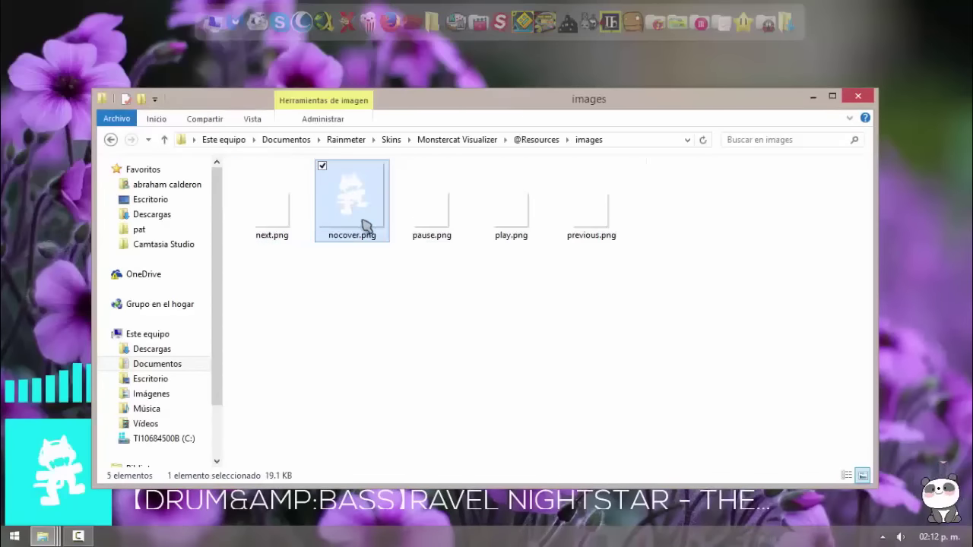
{"action": "left_click_drag", "start_coordinate": [363, 197], "coordinate": [341, 194]}
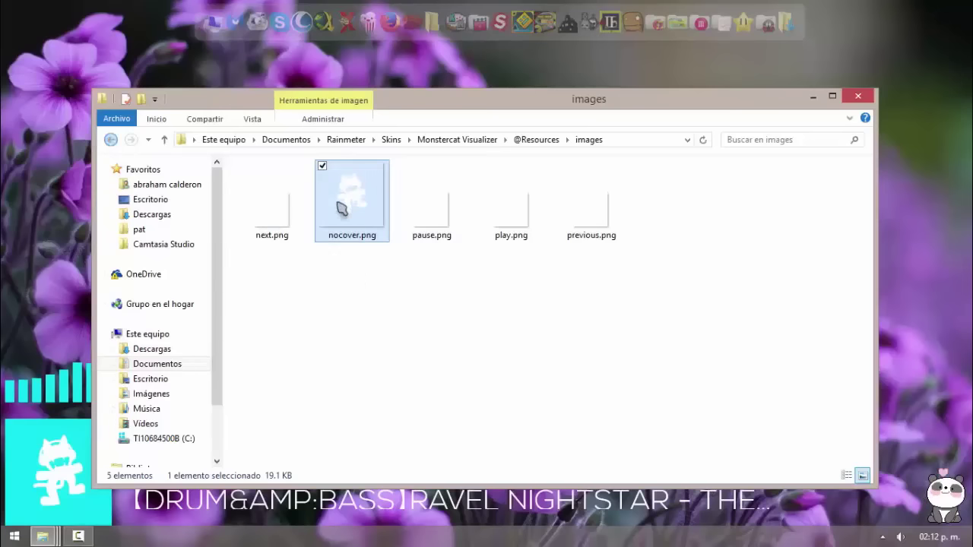
{"action": "left_click", "coordinate": [111, 139]}
{"action": "left_click", "coordinate": [111, 140]}
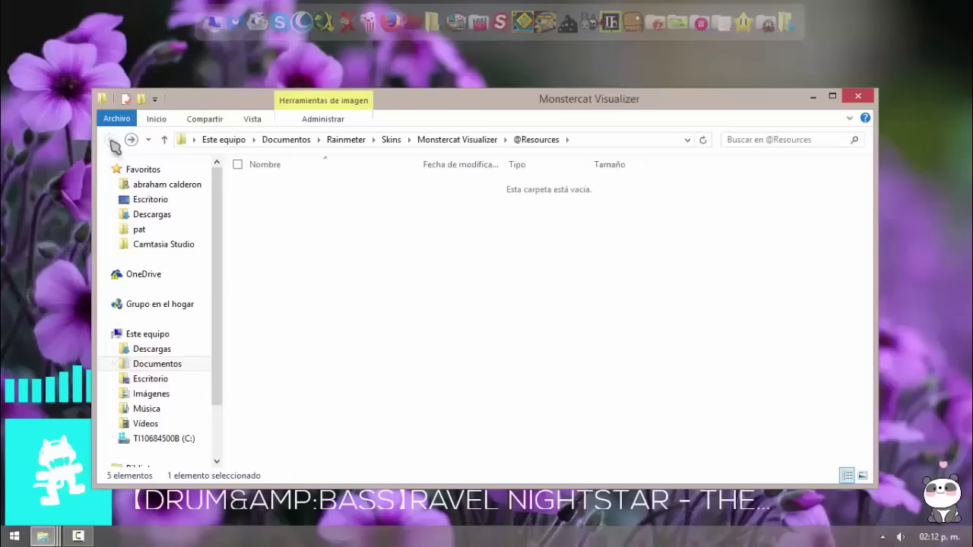
{"action": "left_click", "coordinate": [130, 140]}
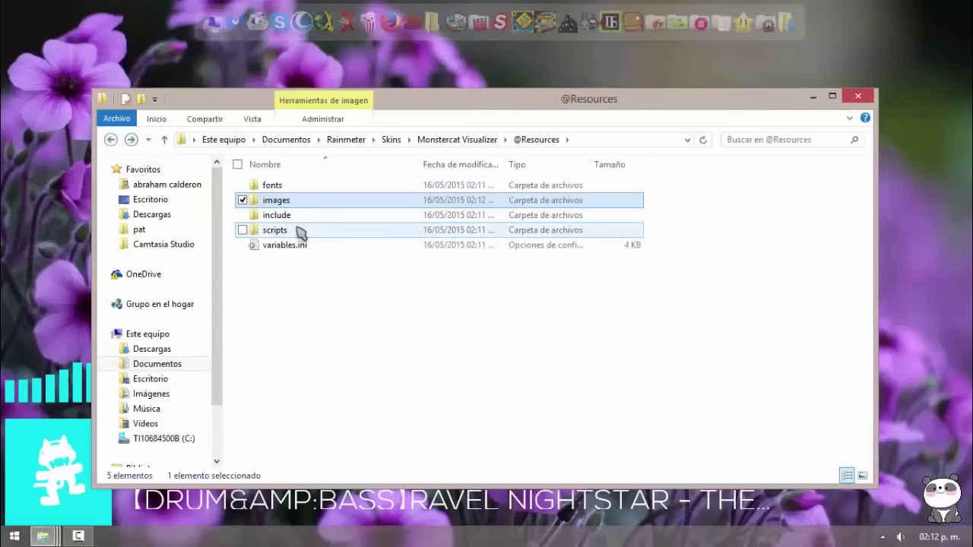
{"action": "double_click", "coordinate": [274, 185]}
{"action": "left_click", "coordinate": [304, 200]}
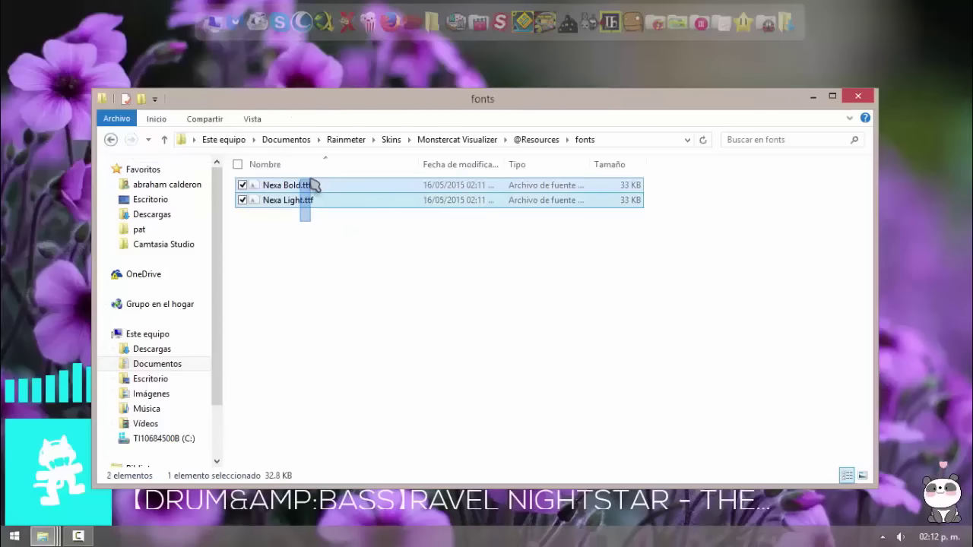
{"action": "left_click", "coordinate": [860, 476]}
{"action": "left_click_drag", "start_coordinate": [322, 273], "coordinate": [262, 190]}
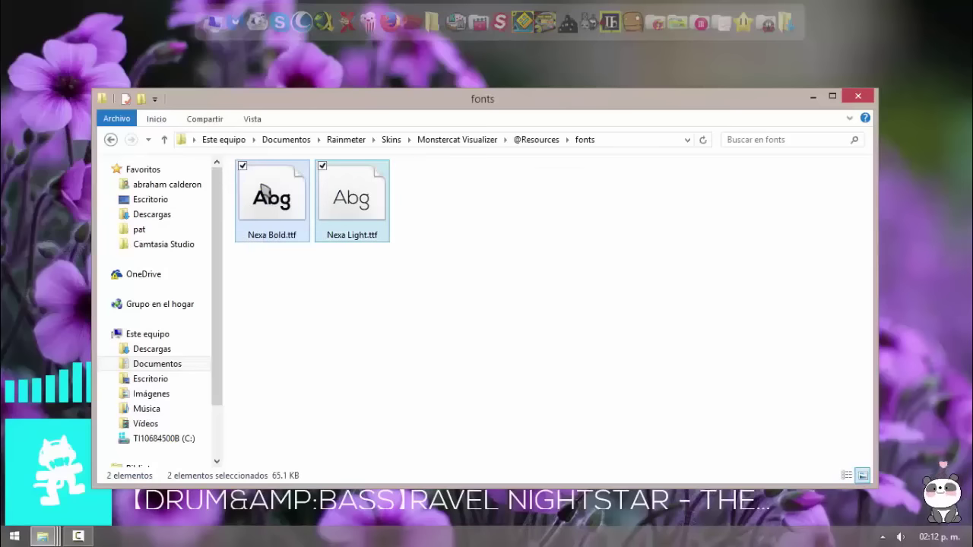
{"action": "right_click", "coordinate": [262, 190]}
{"action": "left_click", "coordinate": [170, 227]}
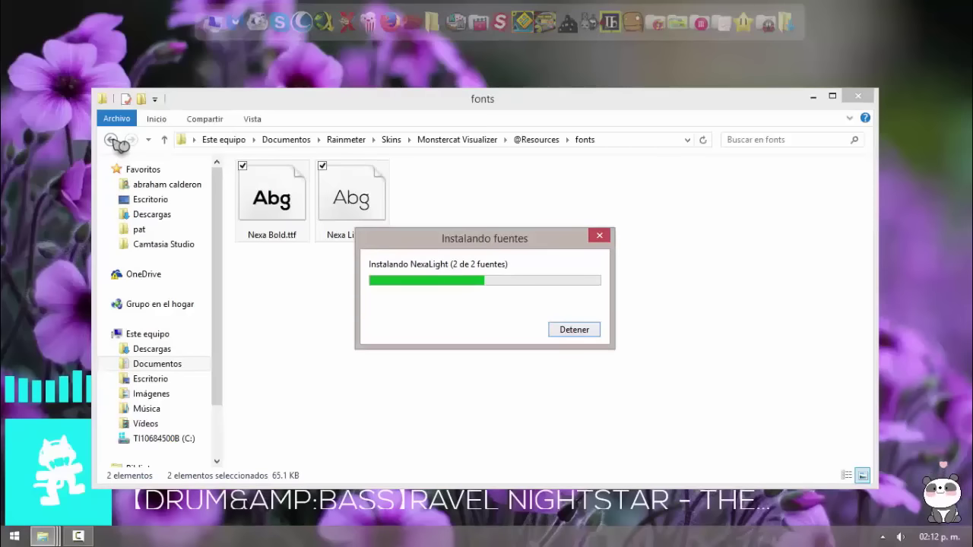
- Close the skin's folder, then refresh the Monstercat Visualizer skin and unload it from the desktop
{"action": "left_click", "coordinate": [111, 140]}
{"action": "left_click", "coordinate": [112, 139]}
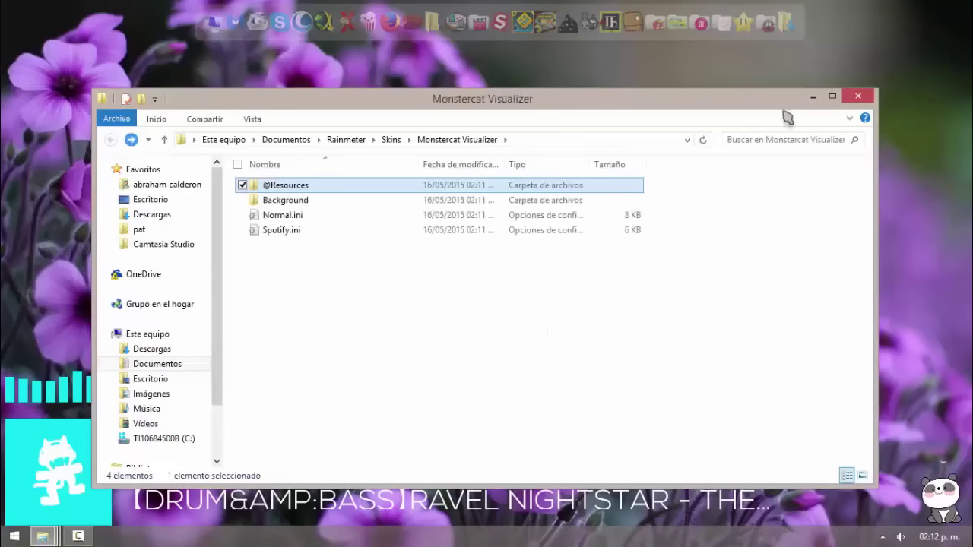
{"action": "left_click", "coordinate": [858, 97]}
{"action": "right_click", "coordinate": [82, 427]}
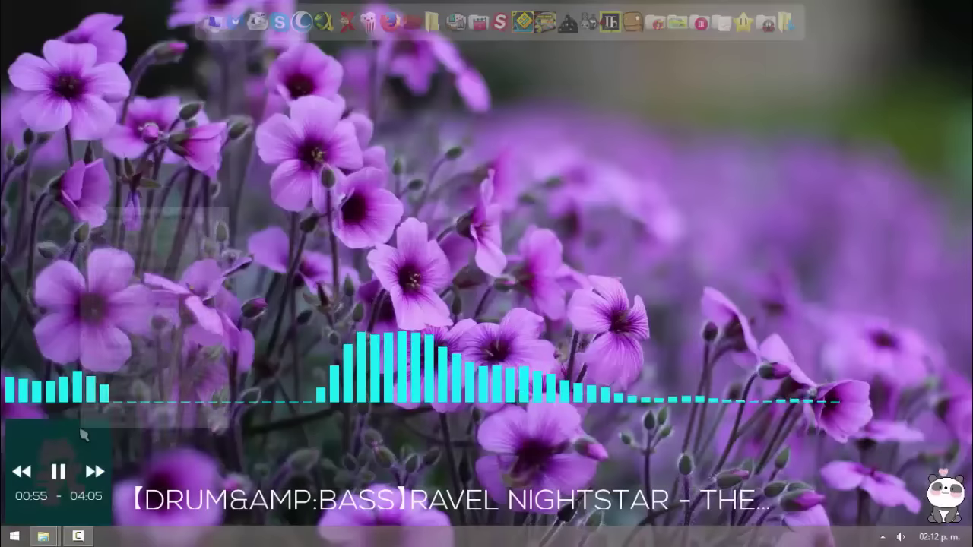
{"action": "left_click", "coordinate": [129, 378]}
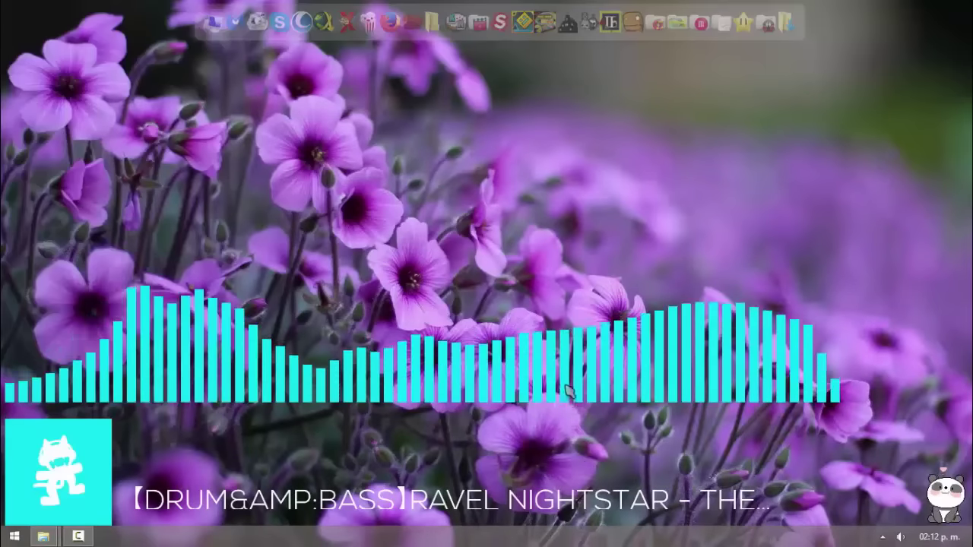
{"action": "left_click_drag", "start_coordinate": [568, 401], "coordinate": [566, 374]}
- Install the VisBubble package from the Rainmeter skins recopilados I folder, and close that folder window
{"action": "mouse_move", "coordinate": [43, 536]}
{"action": "left_click", "coordinate": [85, 465]}
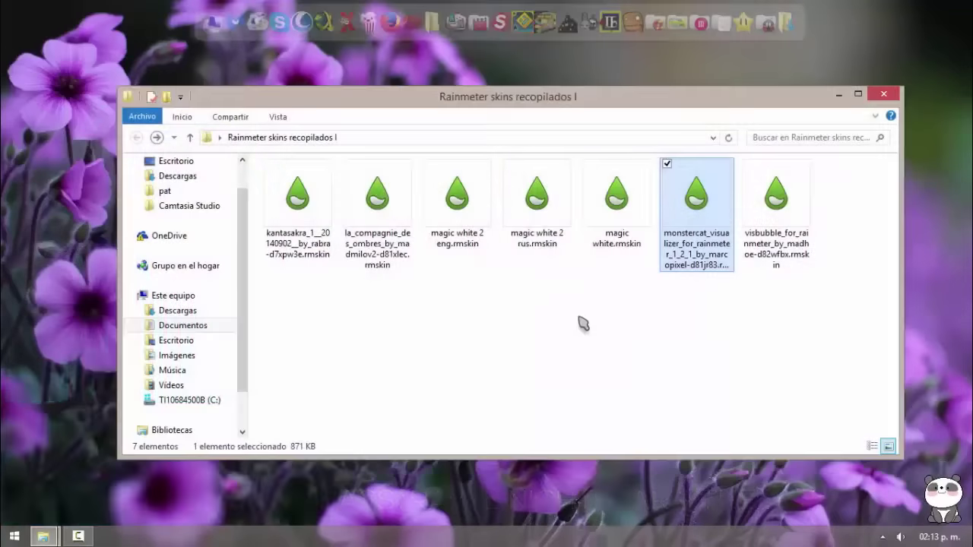
{"action": "double_click", "coordinate": [776, 212]}
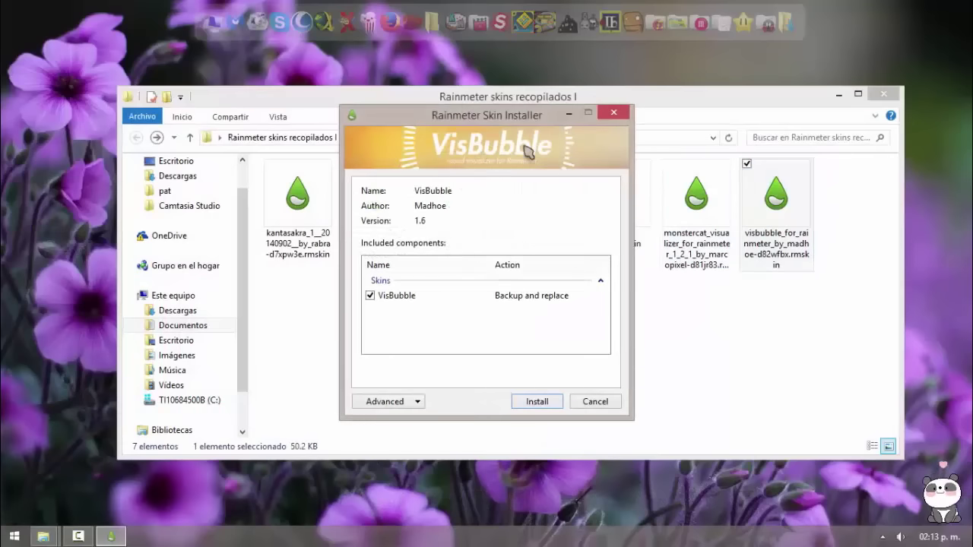
{"action": "left_click", "coordinate": [542, 408]}
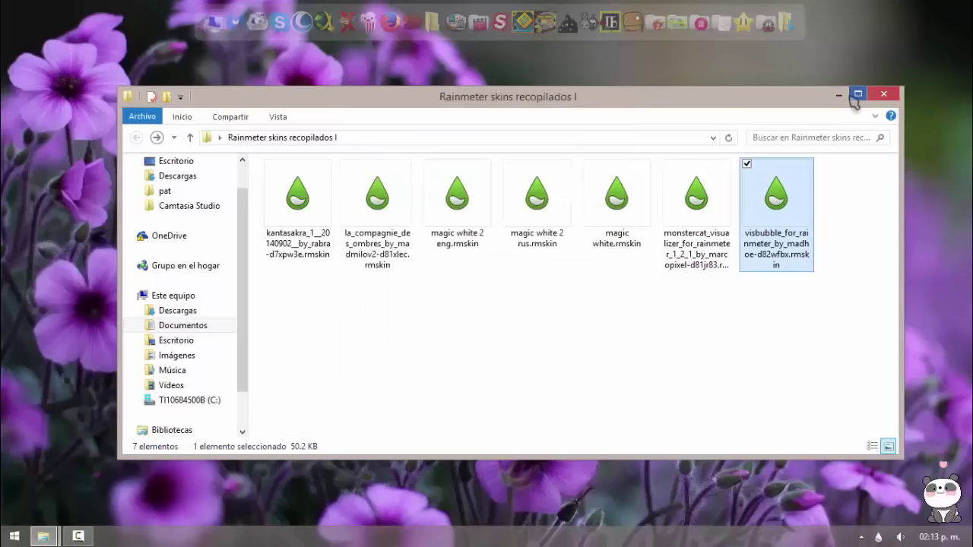
{"action": "left_click", "coordinate": [884, 95]}
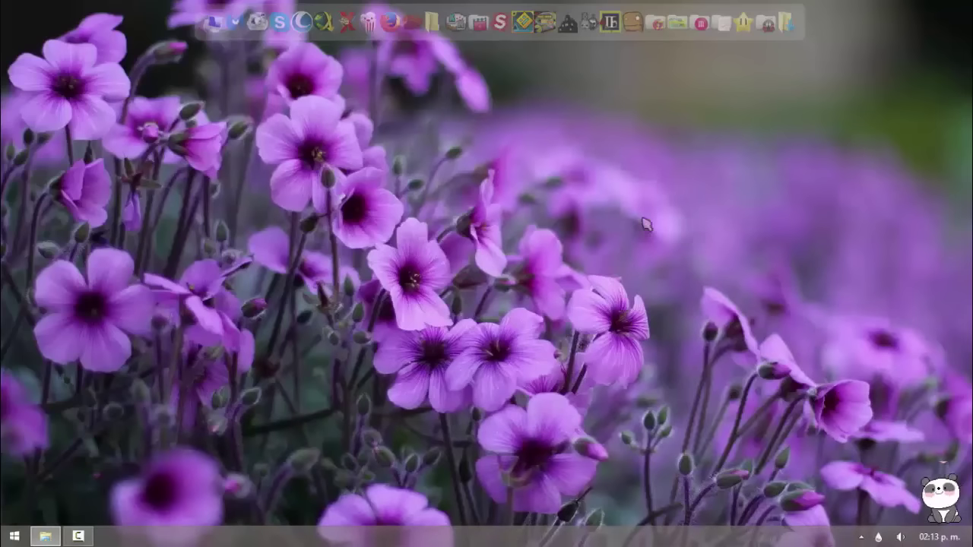
- Play the "This Game" feat. IA Dubstep MP3 from the Musica folder, and minimize the folder window
{"action": "left_click", "coordinate": [45, 536]}
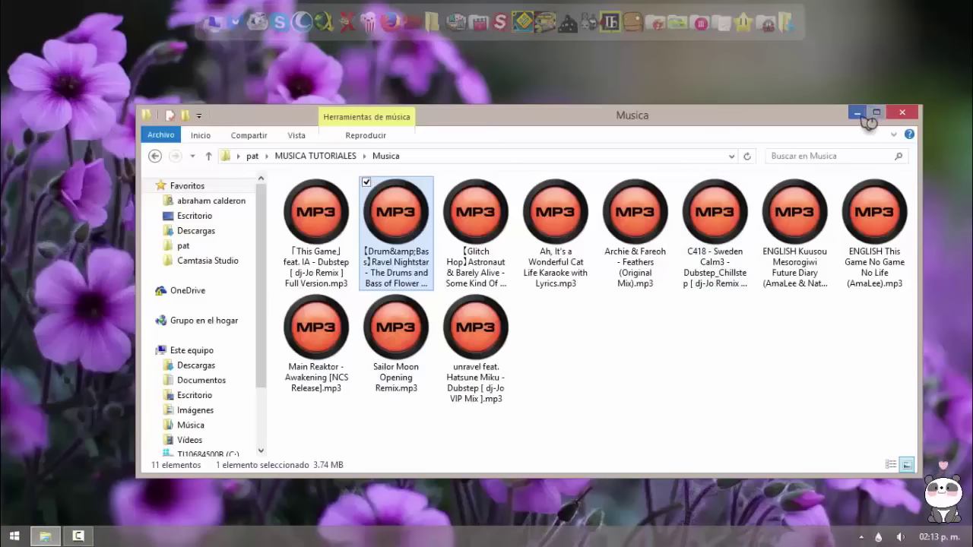
{"action": "left_click", "coordinate": [321, 211]}
{"action": "double_click", "coordinate": [323, 216]}
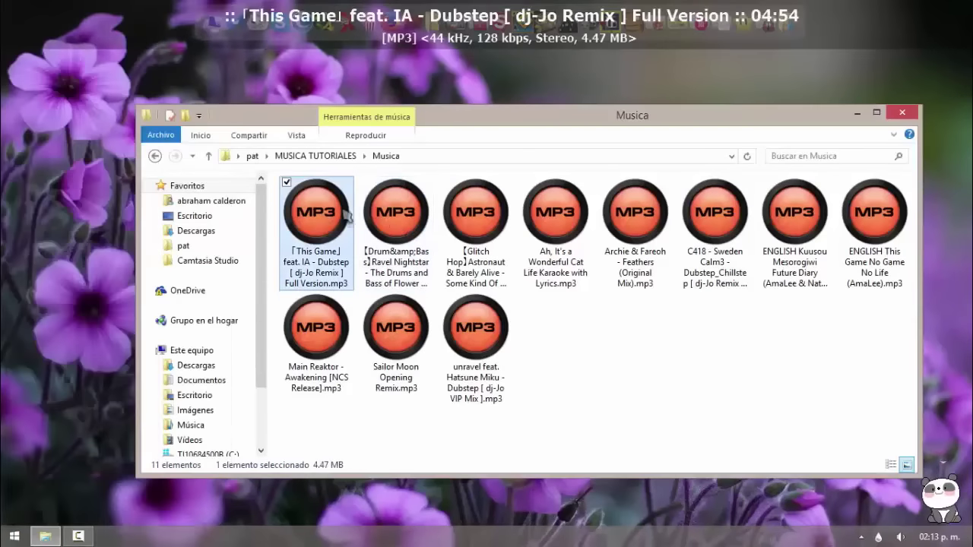
{"action": "left_click", "coordinate": [856, 113]}
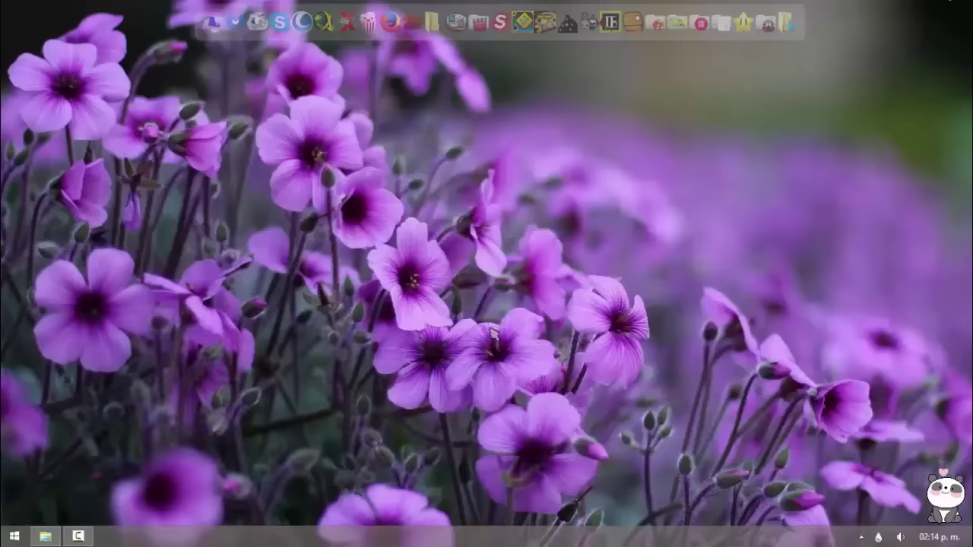
- Load the VisBubble BarExtrude.ini skin and move it to the middle of the desktop
{"action": "right_click", "coordinate": [878, 538]}
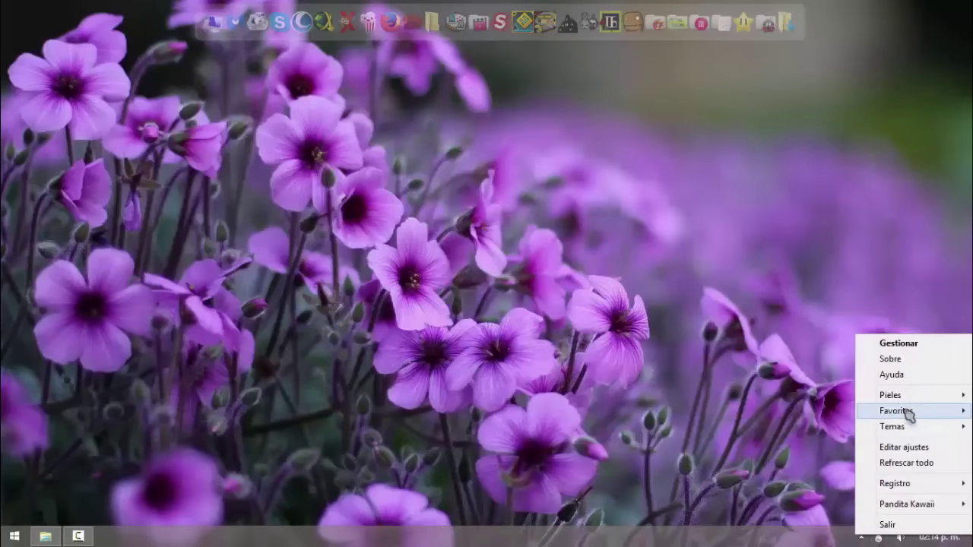
{"action": "mouse_move", "coordinate": [910, 403]}
{"action": "mouse_move", "coordinate": [688, 393]}
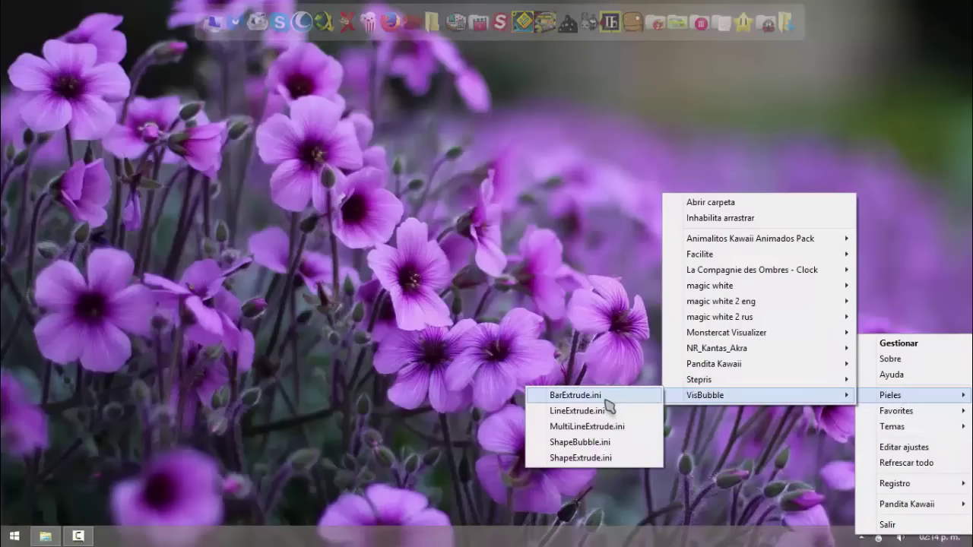
{"action": "left_click", "coordinate": [562, 394]}
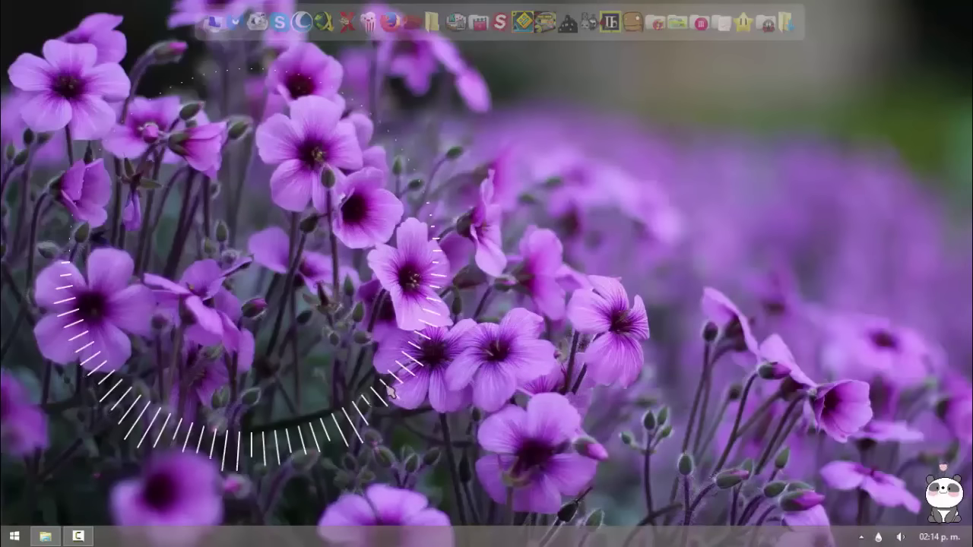
{"action": "left_click_drag", "start_coordinate": [389, 388], "coordinate": [622, 404]}
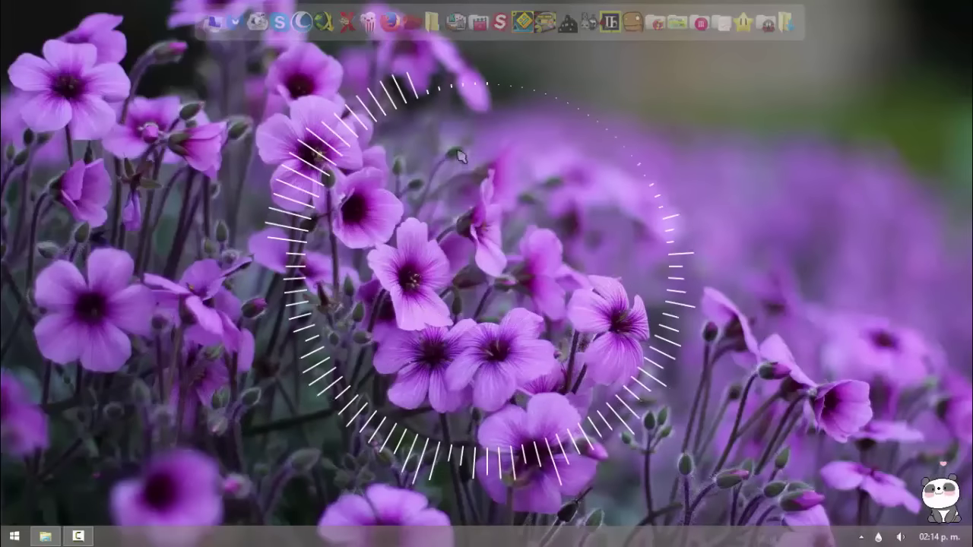
- Switch the VisBubble skin to LineExtrude.ini and then to MultiLineExtrude.ini
{"action": "right_click", "coordinate": [417, 96]}
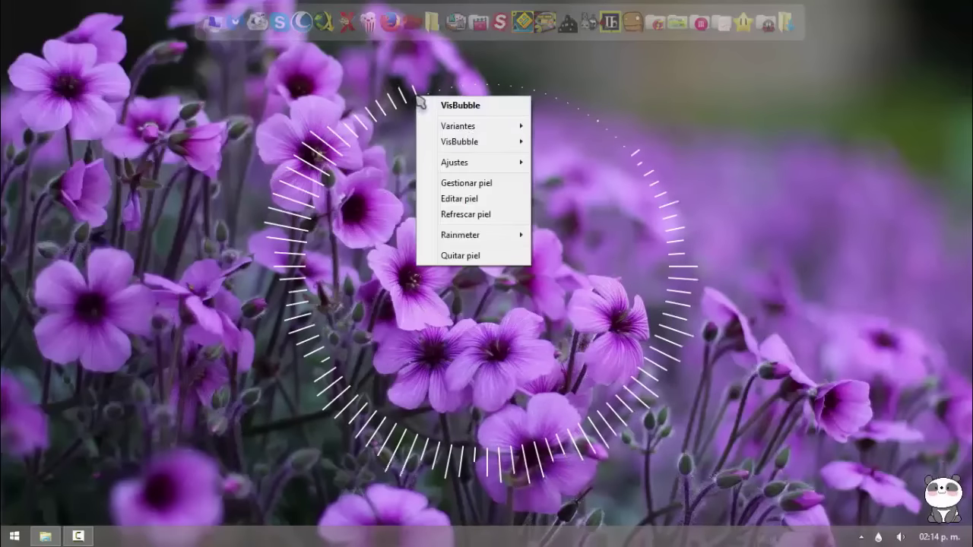
{"action": "mouse_move", "coordinate": [487, 145]}
{"action": "left_click", "coordinate": [372, 157]}
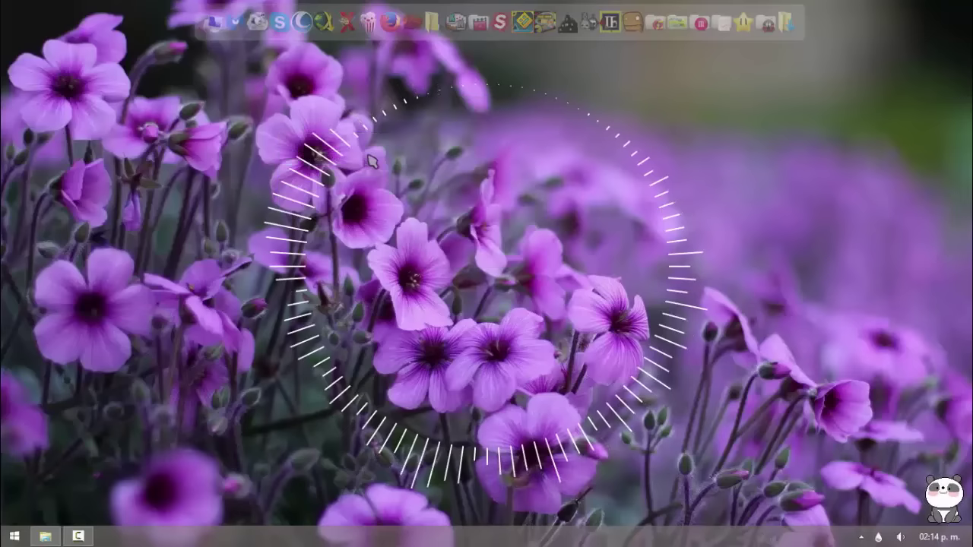
{"action": "right_click", "coordinate": [520, 90]}
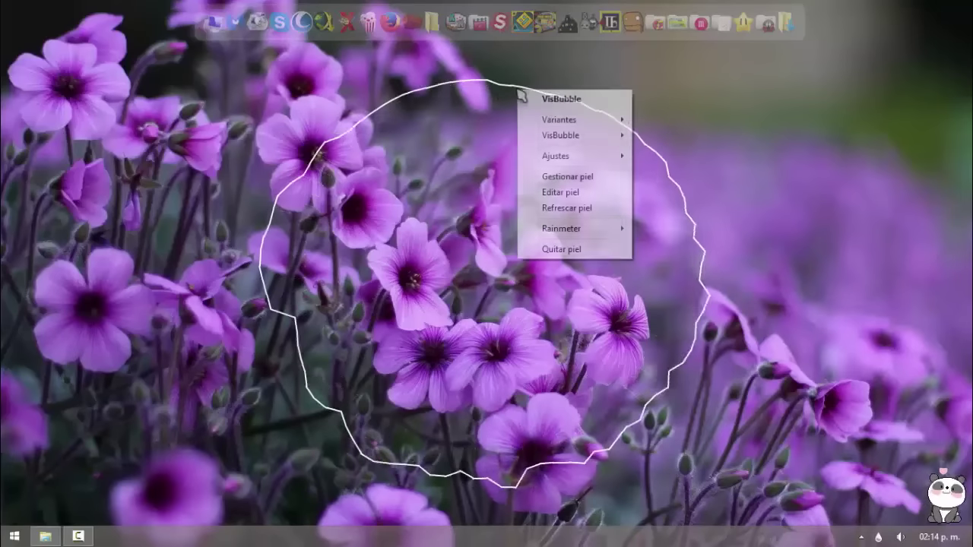
{"action": "mouse_move", "coordinate": [576, 134]}
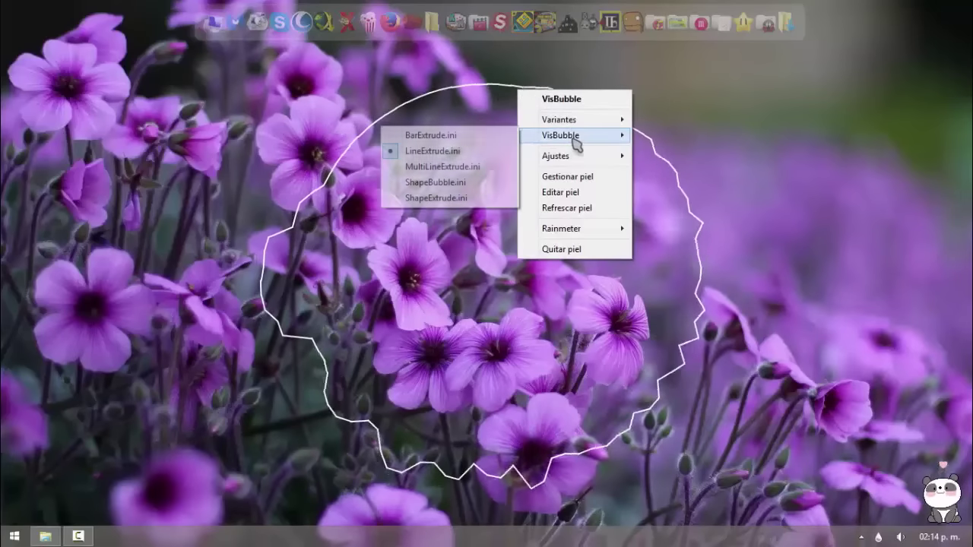
{"action": "left_click", "coordinate": [440, 166]}
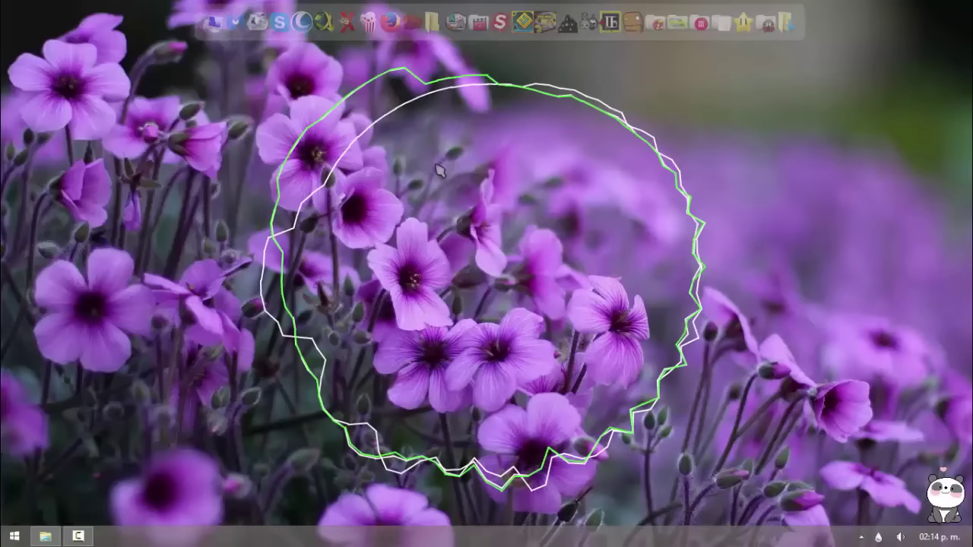
- Switch the VisBubble skin to ShapeBubble.ini and then to ShapeExtrude.ini
{"action": "right_click", "coordinate": [522, 93]}
{"action": "mouse_move", "coordinate": [583, 134]}
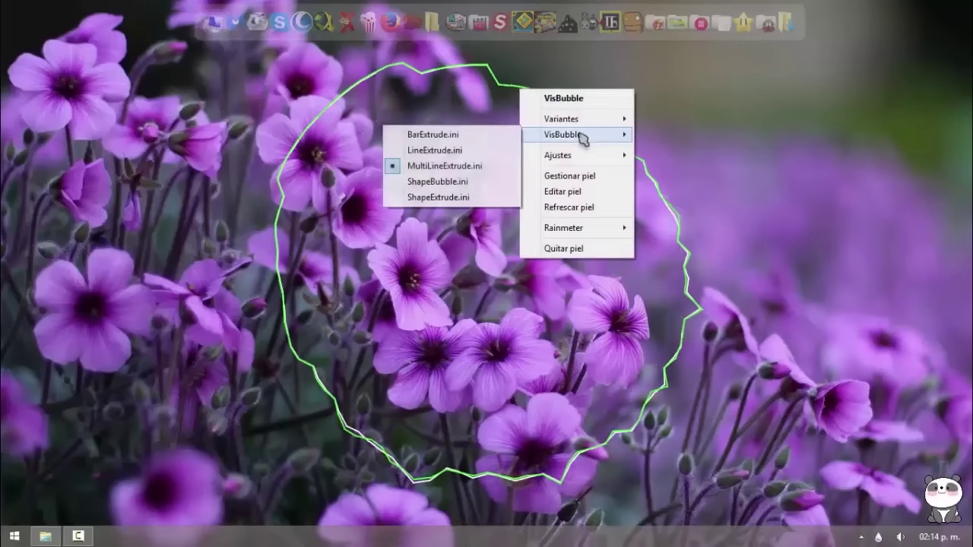
{"action": "left_click", "coordinate": [462, 182]}
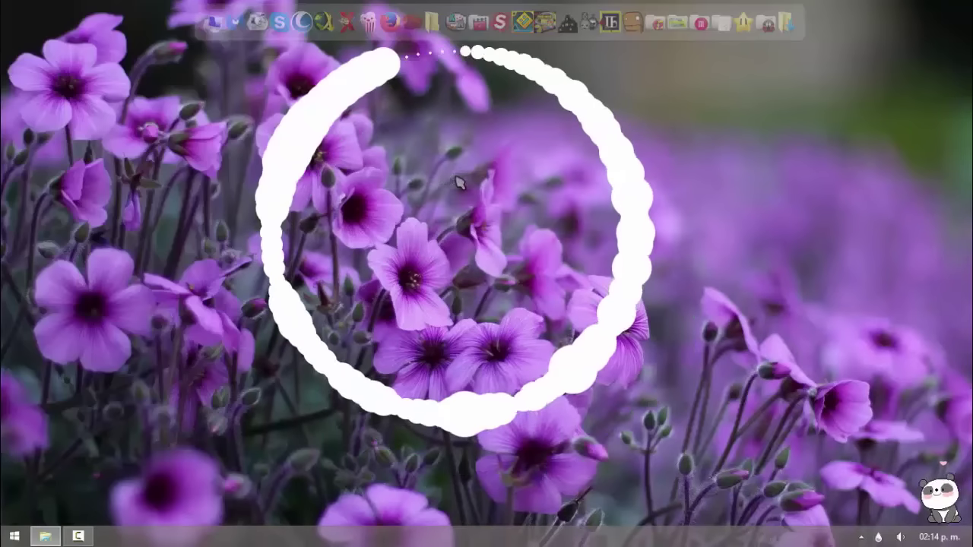
{"action": "right_click", "coordinate": [414, 99]}
{"action": "mouse_move", "coordinate": [502, 145]}
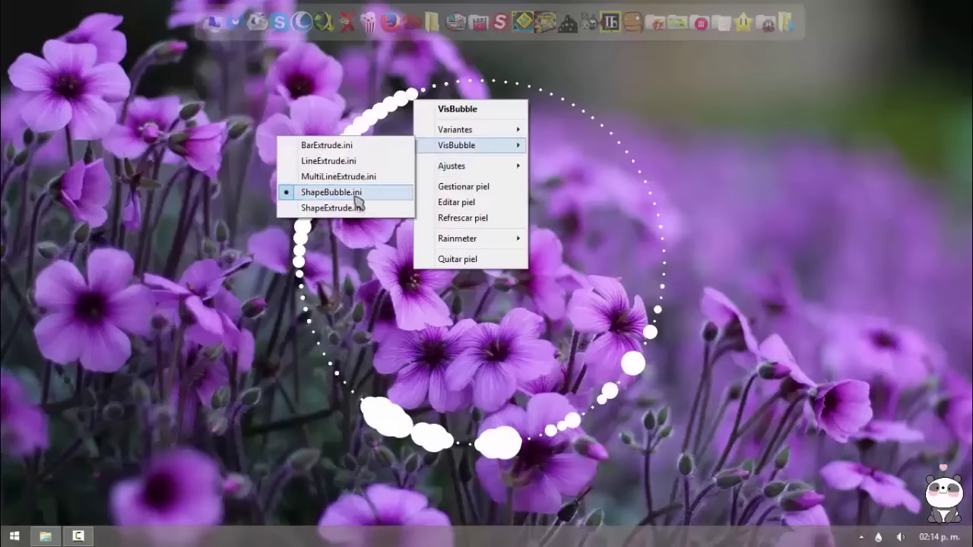
{"action": "left_click", "coordinate": [347, 208]}
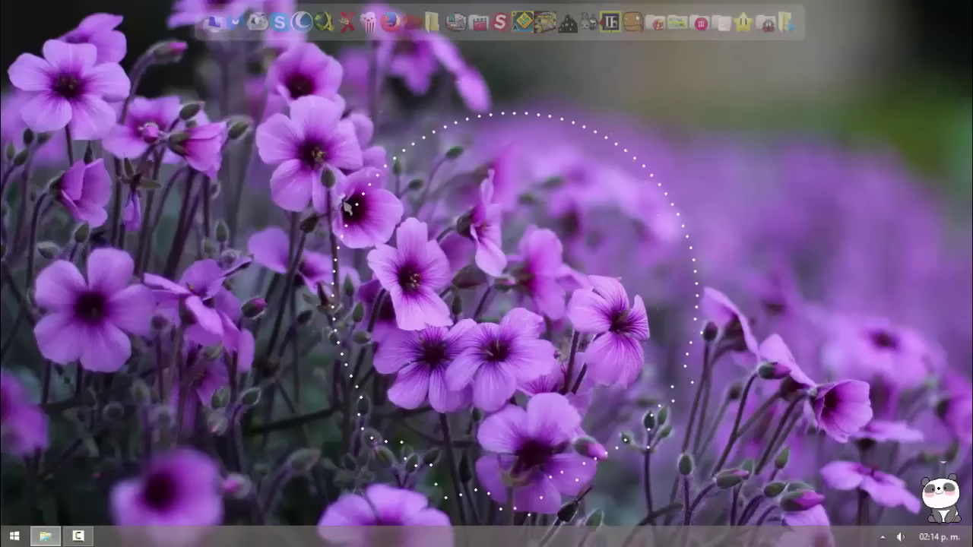
{"action": "right_click", "coordinate": [490, 108]}
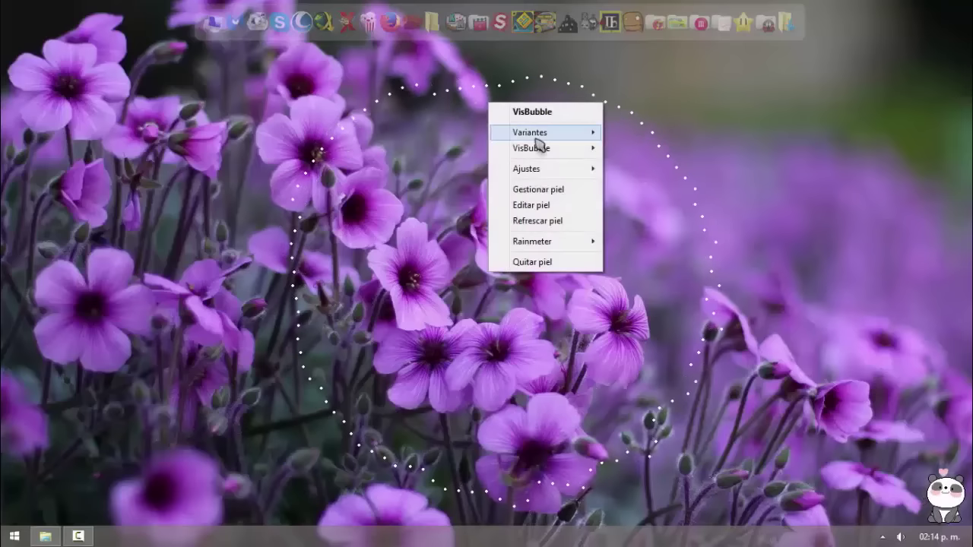
{"action": "mouse_move", "coordinate": [574, 177]}
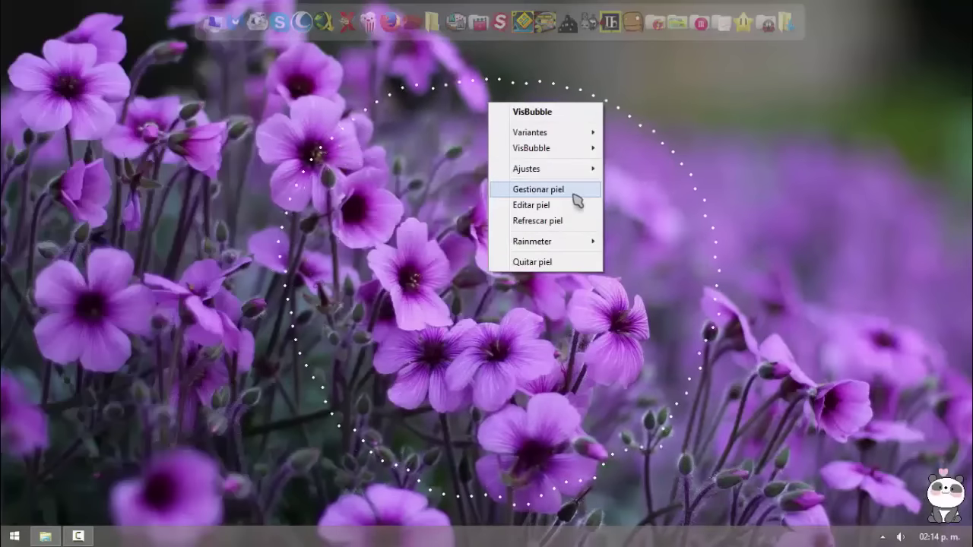
{"action": "mouse_move", "coordinate": [582, 155]}
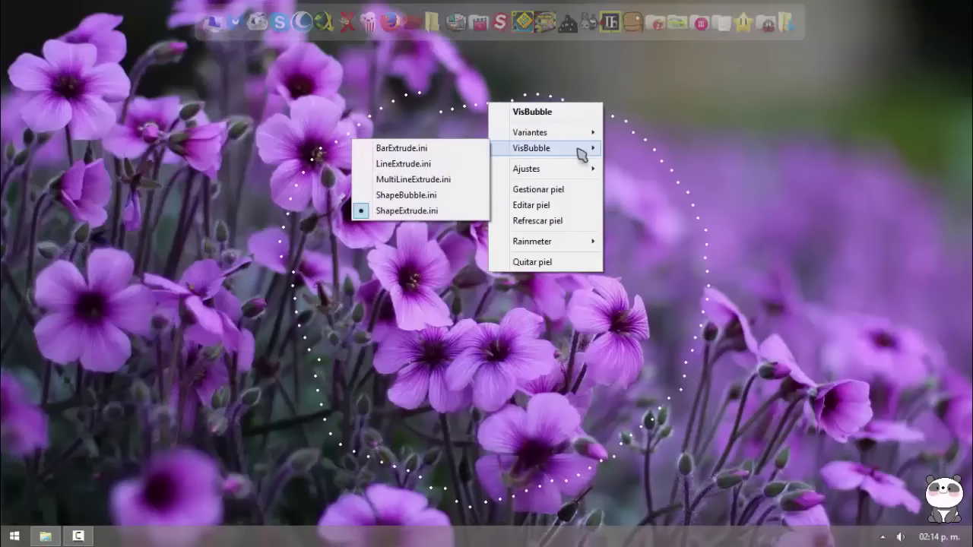
{"action": "left_click", "coordinate": [722, 124]}
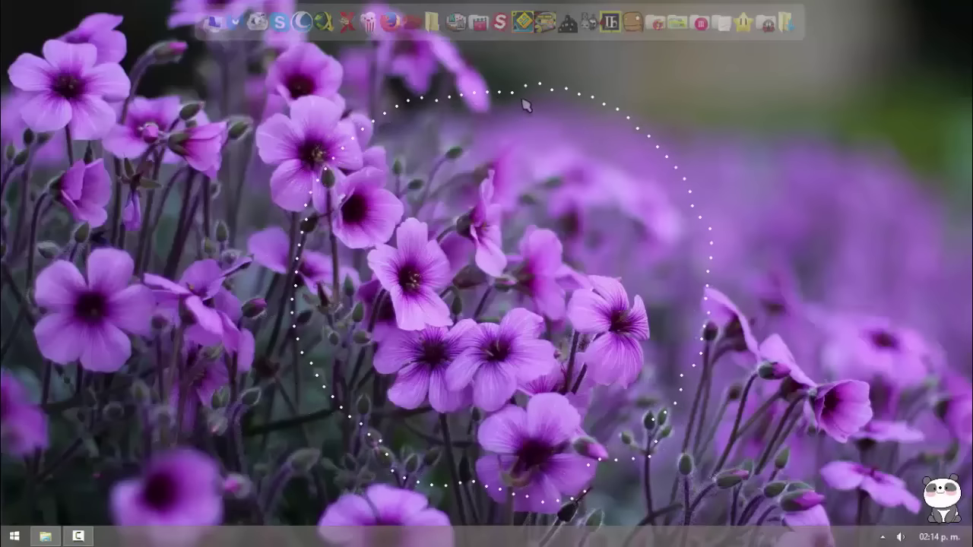
- Stop the song in the AIMP player and close it, and unload the VisBubble skin from the desktop
{"action": "mouse_move", "coordinate": [2, 203]}
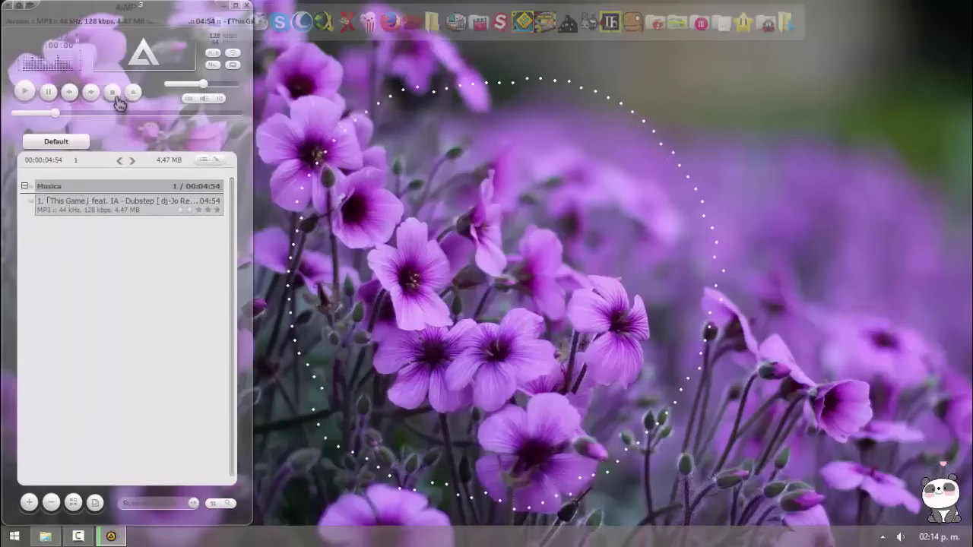
{"action": "left_click", "coordinate": [114, 92]}
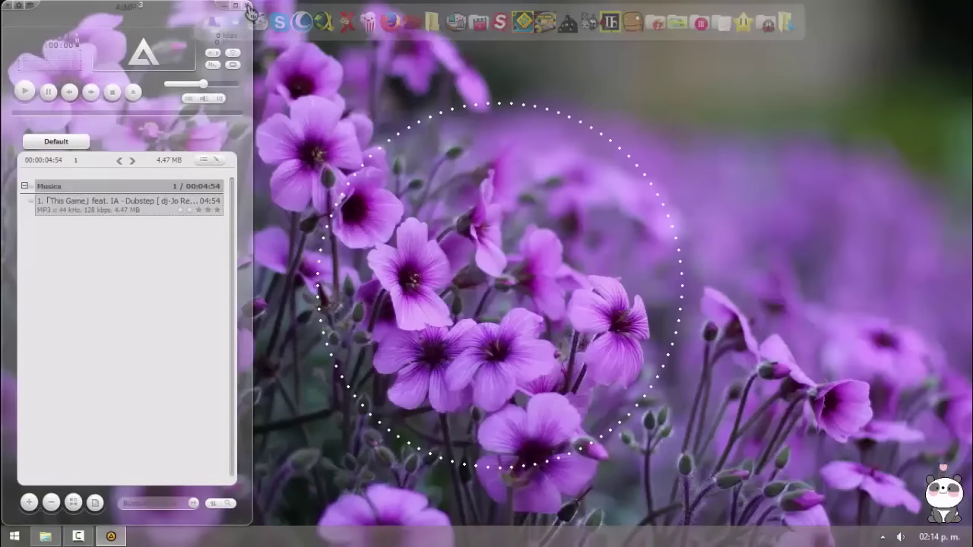
{"action": "right_click", "coordinate": [538, 112]}
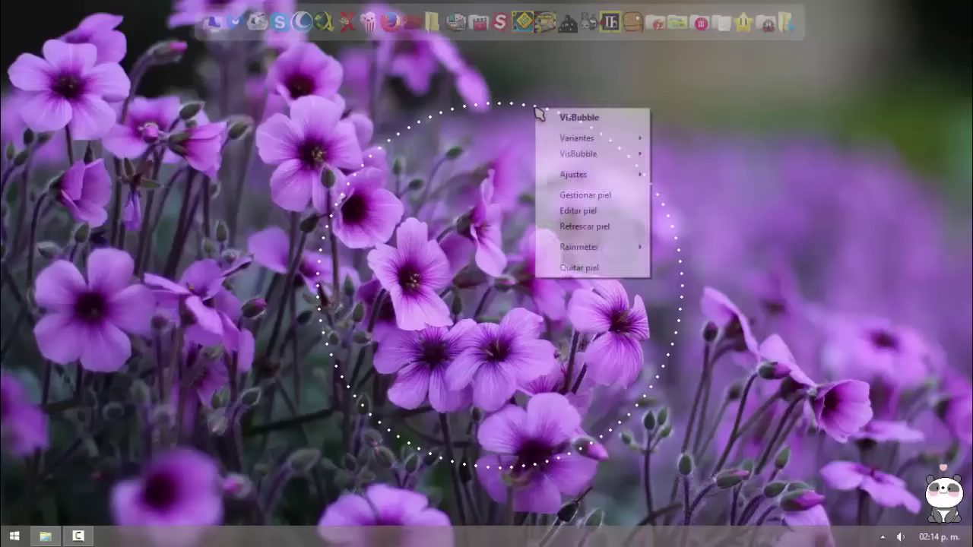
{"action": "left_click", "coordinate": [611, 266]}
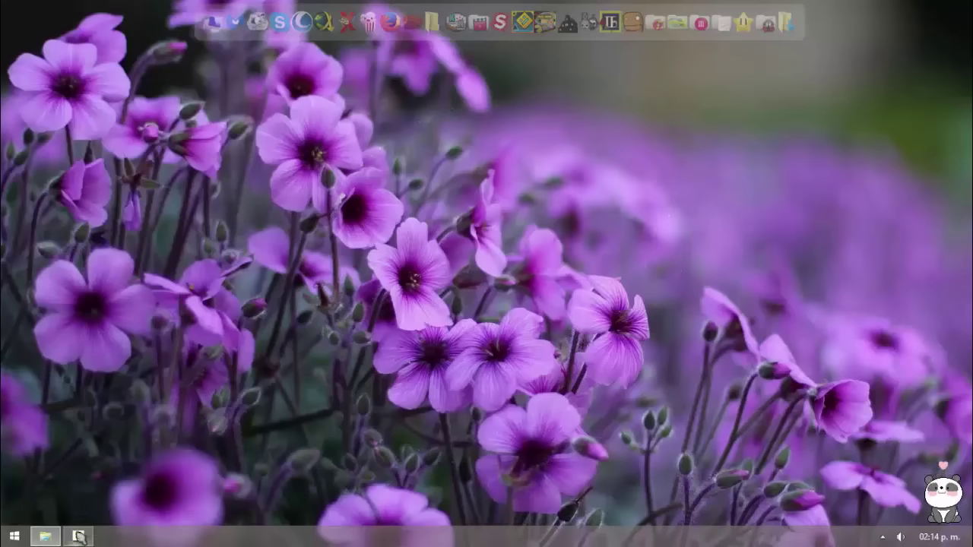